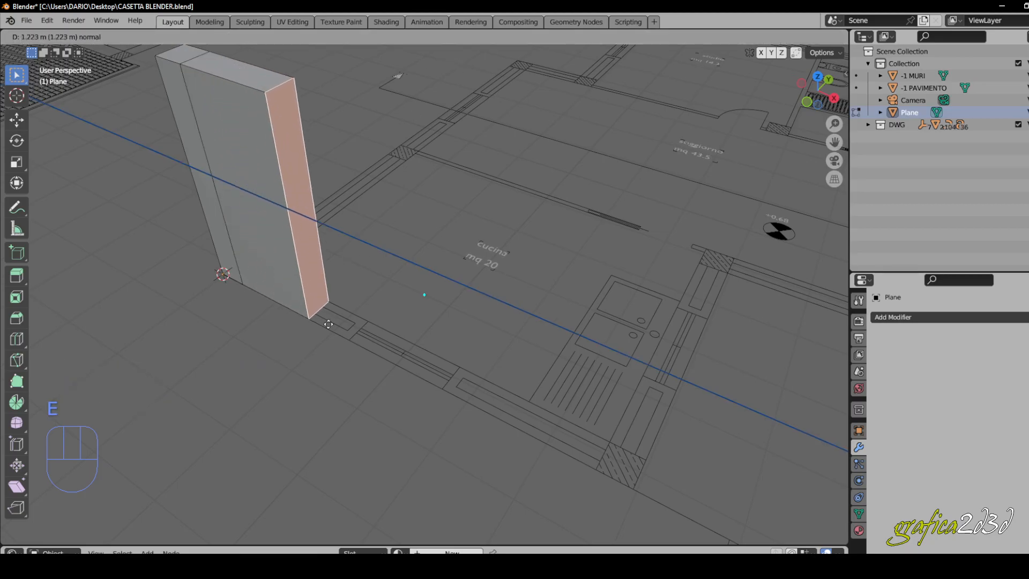
# Extrude the kitchen's outer wall across the window, about 1.9 m on to the hatched corner pillar, and across that pillar.
pyautogui.click(350, 338)
pyautogui.press('e')
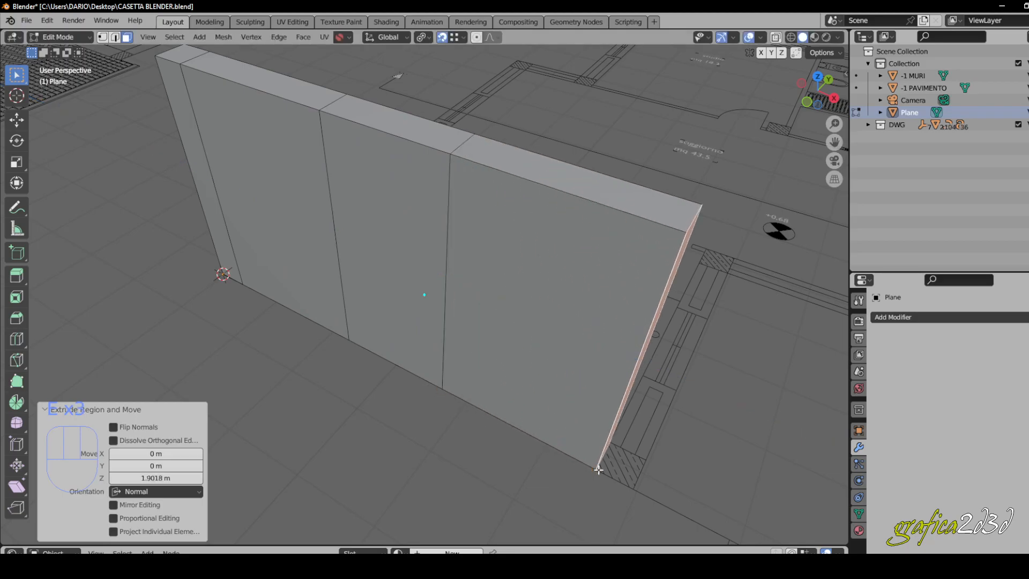
pyautogui.scroll(3, 379, 335)
pyautogui.moveTo(332, 300); pyautogui.dragTo(356, 329, button='middle')
pyautogui.press('e')
# Extrude the corner pillar's inner face along the kitchen's sink wall by 1.1 m, 1.4 m across the window, 1.1 m, and 0.4 m across the pillar.
pyautogui.scroll(-2, 467, 350)
pyautogui.keyDown('shift'); pyautogui.moveTo(487, 347); pyautogui.dragTo(597, 365, button='middle'); pyautogui.keyUp('shift')
pyautogui.scroll(-1, 452, 294)
pyautogui.moveTo(452, 294); pyautogui.dragTo(355, 287, button='middle')
pyautogui.click(407, 229)
pyautogui.scroll(-1, 407, 229)
pyautogui.scroll(1, 317, 271)
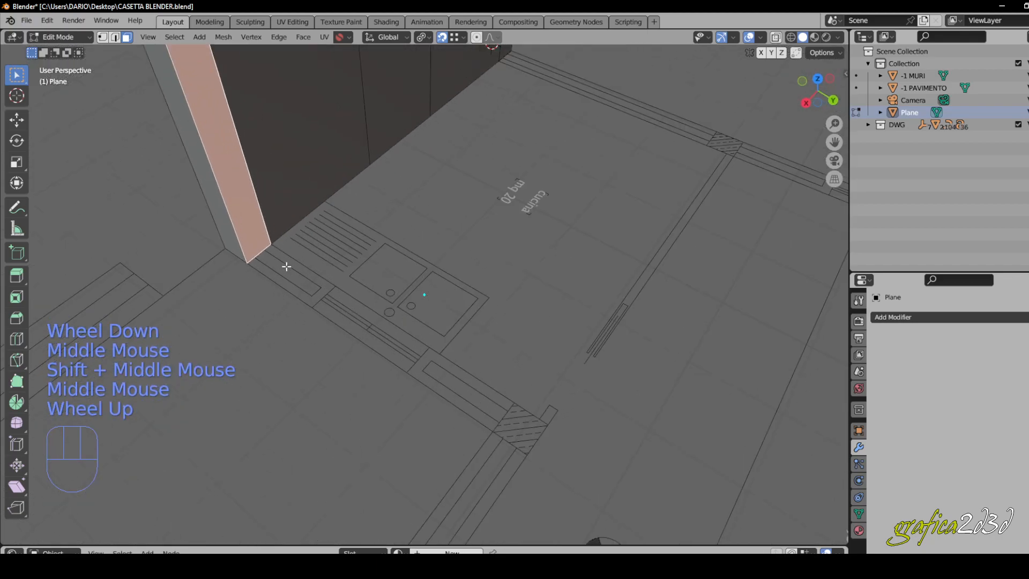
pyautogui.press('e')
pyautogui.click(311, 308)
pyautogui.press('e')
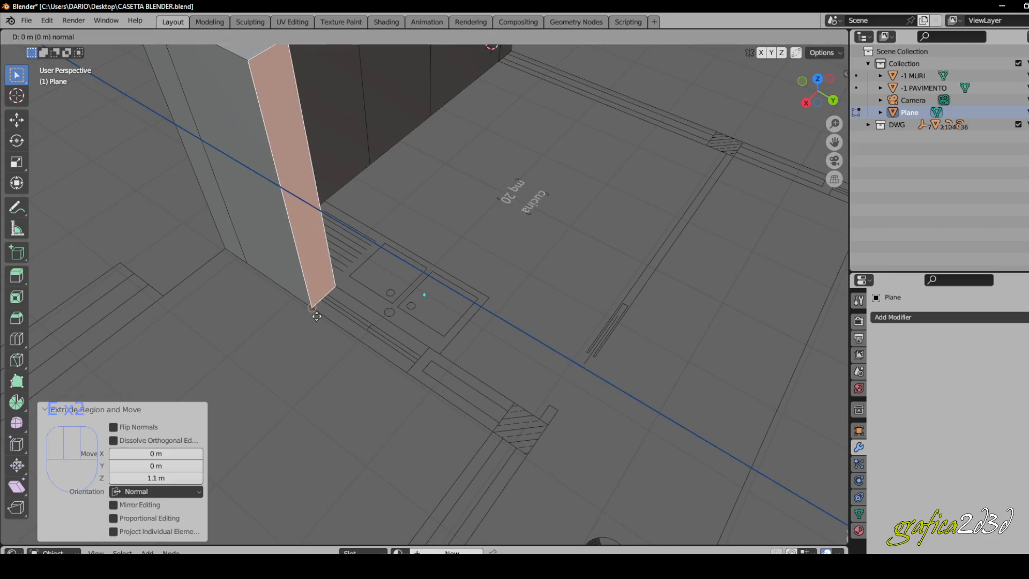
pyautogui.click(406, 374)
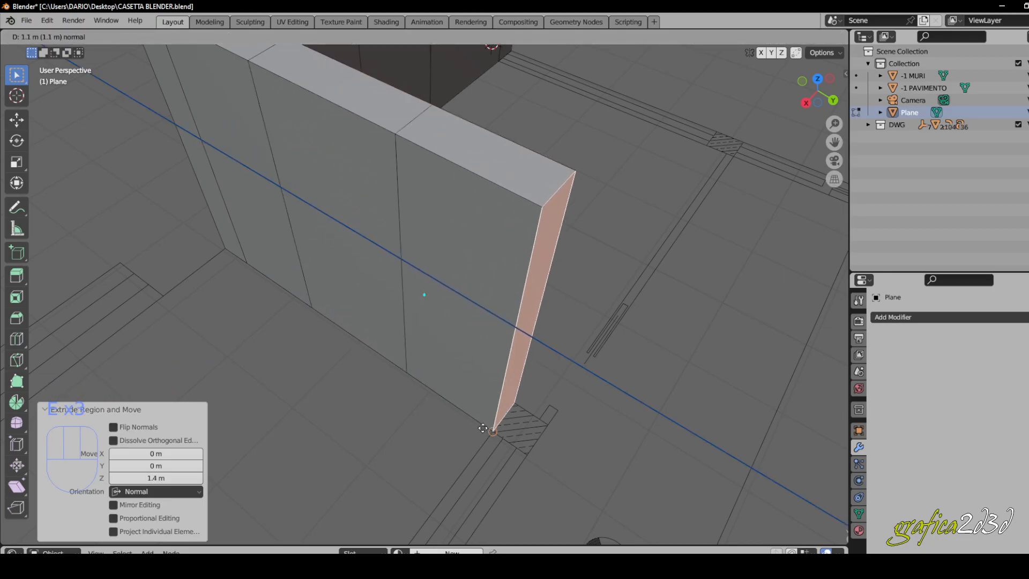
pyautogui.press('e')
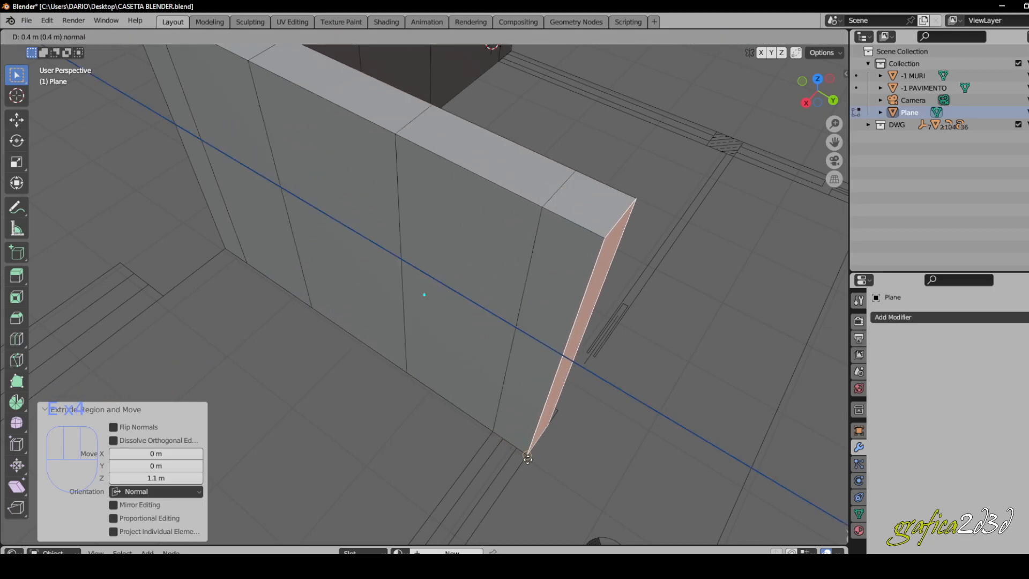
# Extrude the pillar's side face along the entrance wall to the door, 1.2 m across the door opening, and 1.6 m to the window.
pyautogui.scroll(-1, 464, 303)
pyautogui.moveTo(464, 303); pyautogui.dragTo(444, 298, button='middle')
pyautogui.moveTo(445, 298); pyautogui.dragTo(299, 232, button='middle')
pyautogui.keyDown('shift'); pyautogui.scroll(1, 429, 292); pyautogui.keyUp('shift')
pyautogui.scroll(-1, 300, 252)
pyautogui.moveTo(347, 269); pyautogui.dragTo(308, 267, button='middle')
pyautogui.scroll(1, 346, 244)
pyautogui.click(312, 227)
pyautogui.scroll(1, 324, 265)
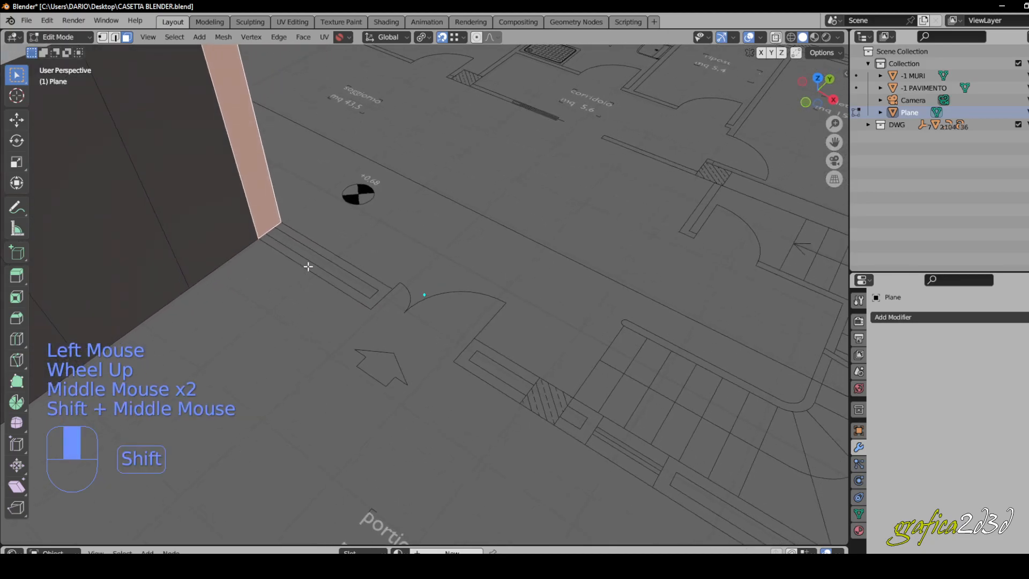
pyautogui.press('e')
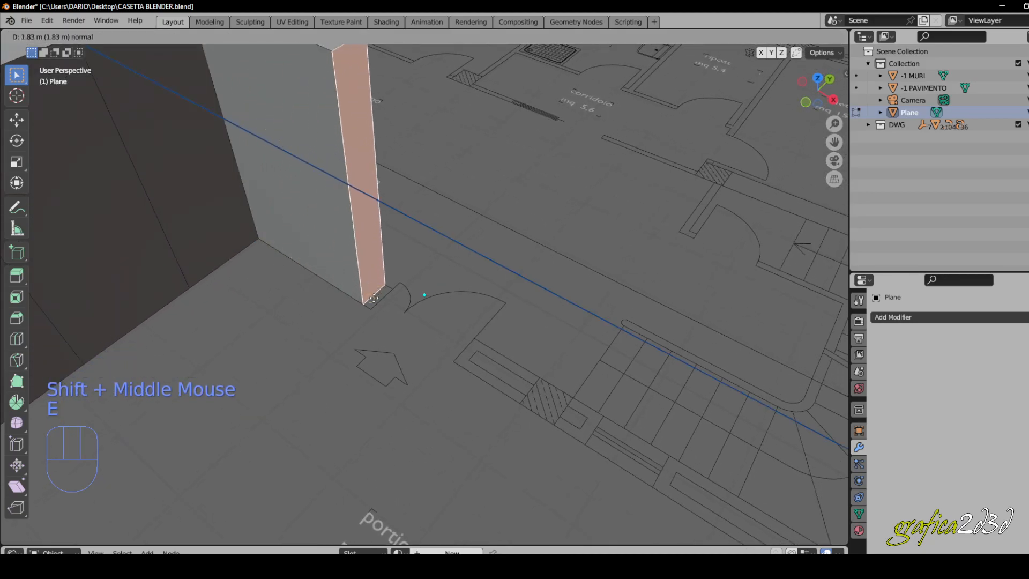
pyautogui.click(370, 310)
pyautogui.press('e')
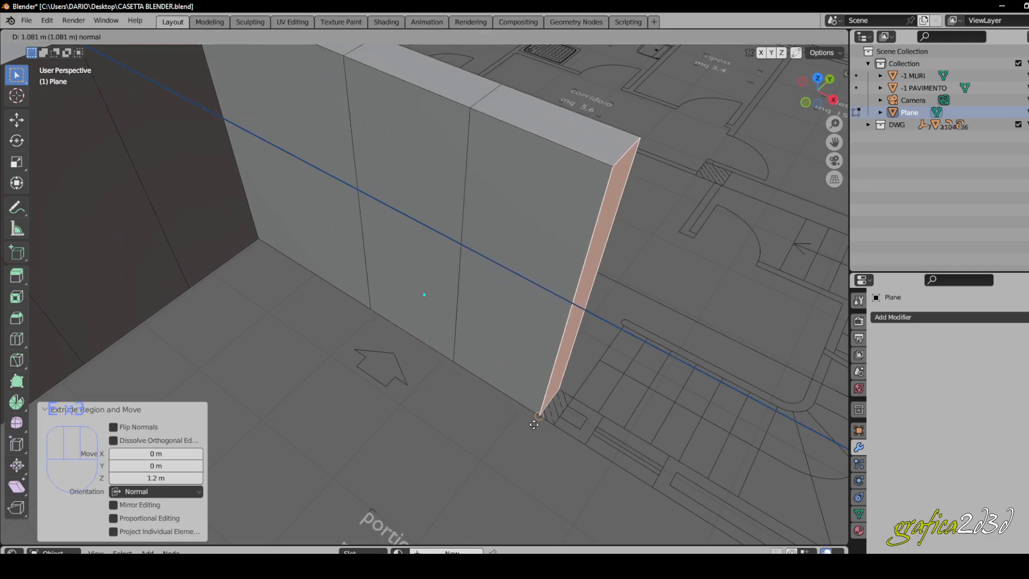
pyautogui.click(584, 454)
# Extrude the wall end 0.7 m across the window, 2.15 m beside the stairs to the corner, and across the hatched corner pillar.
pyautogui.scroll(-1, 496, 386)
pyautogui.moveTo(496, 385); pyautogui.dragTo(292, 260, button='middle')
pyautogui.scroll(2, 306, 300)
pyautogui.press('e')
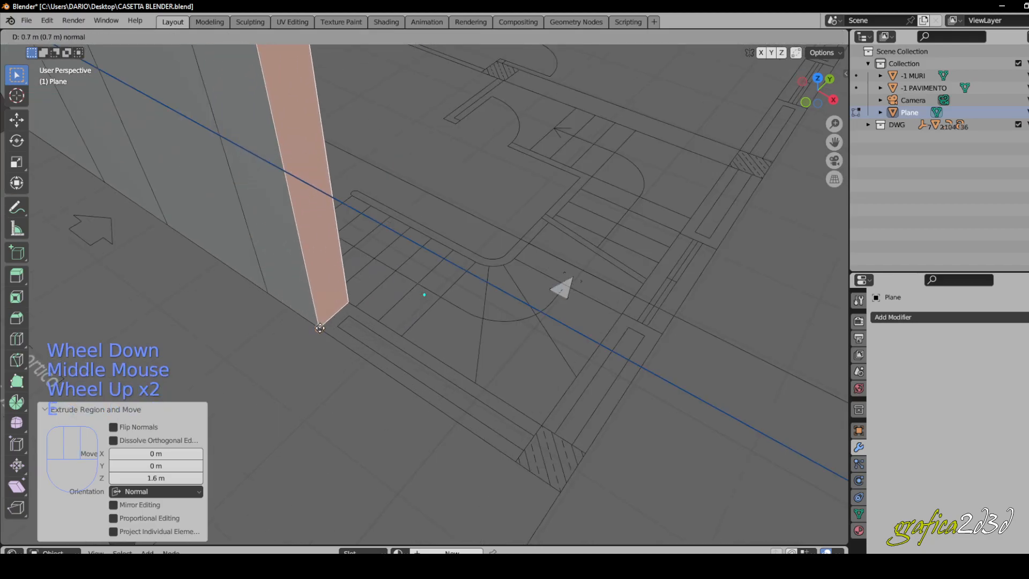
pyautogui.press('e')
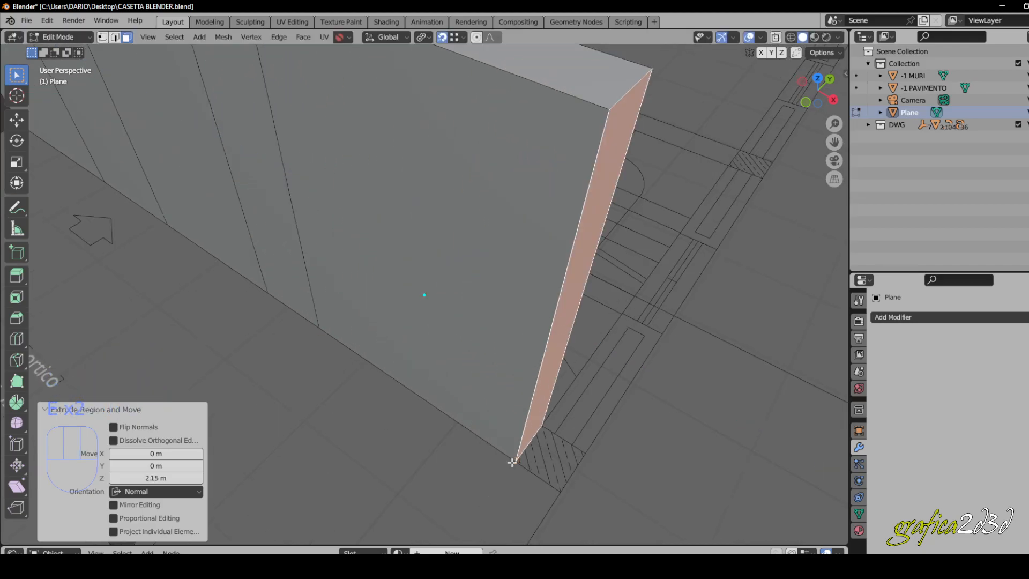
pyautogui.press('e')
pyautogui.click(558, 487)
# Extrude the stair corner pillar's inner face 1.5 m along the adjoining outer wall to the window edge.
pyautogui.scroll(-2, 515, 420)
pyautogui.moveTo(515, 420); pyautogui.dragTo(487, 381, button='middle')
pyautogui.keyDown('shift'); pyautogui.moveTo(537, 404); pyautogui.dragTo(353, 351, button='middle'); pyautogui.keyUp('shift')
pyautogui.moveTo(514, 348); pyautogui.dragTo(439, 325, button='middle')
pyautogui.scroll(-2, 338, 303)
pyautogui.moveTo(338, 303); pyautogui.dragTo(308, 297, button='middle')
pyautogui.keyDown('shift'); pyautogui.scroll(1, 349, 270); pyautogui.keyUp('shift')
pyautogui.keyDown('shift'); pyautogui.scroll(-1, 321, 241); pyautogui.keyUp('shift')
pyautogui.scroll(2, 287, 223)
pyautogui.click(285, 219)
pyautogui.scroll(1, 328, 242)
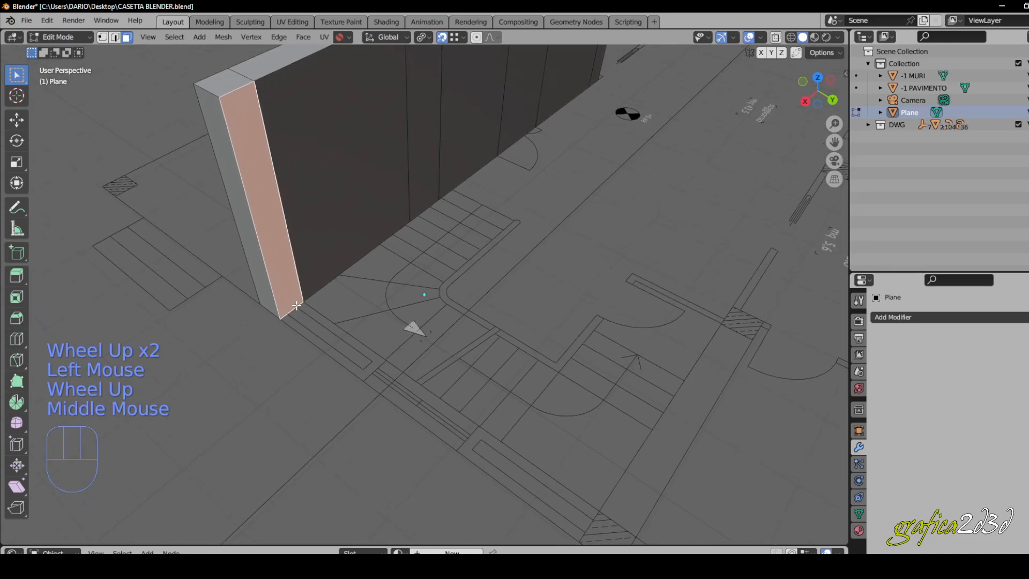
pyautogui.scroll(-1, 289, 319)
pyautogui.press('e')
pyautogui.click(345, 370)
# Extrude the wall end 1.4 m across the stairwell window, 1.5 m to the hatched pillar, and across that pillar.
pyautogui.press('e')
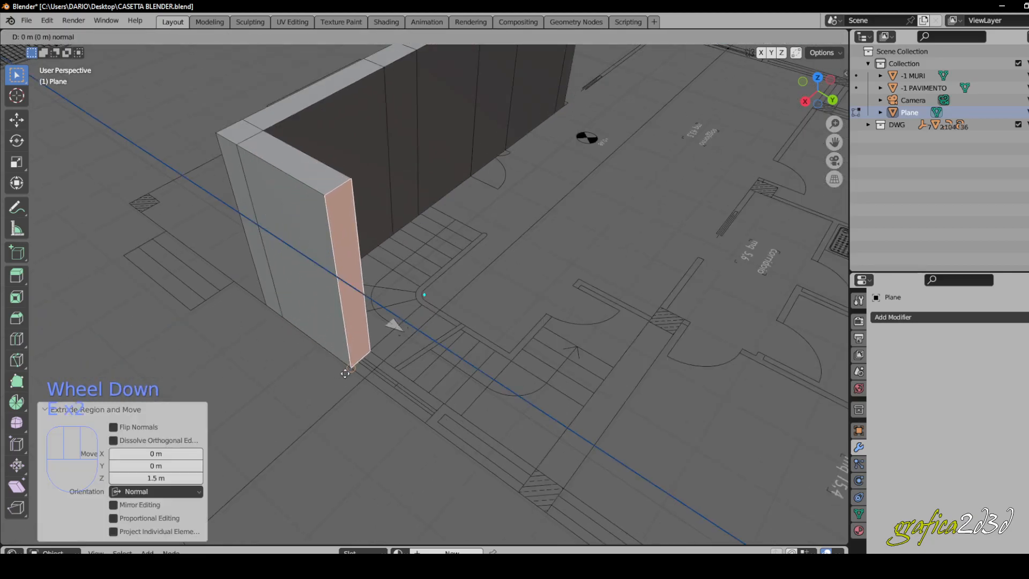
pyautogui.press('e')
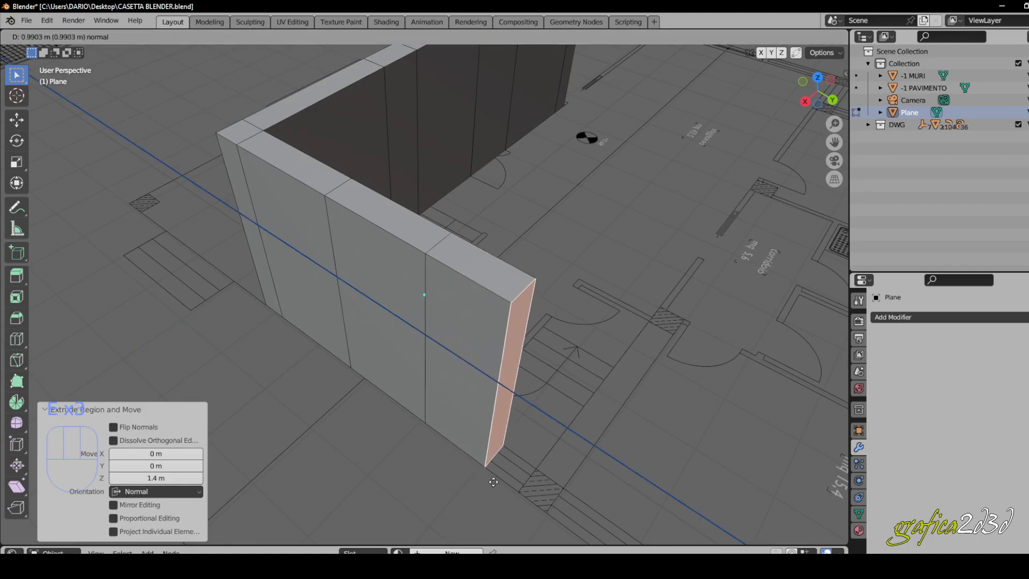
pyautogui.click(509, 491)
pyautogui.moveTo(494, 442); pyautogui.dragTo(366, 321, button='middle')
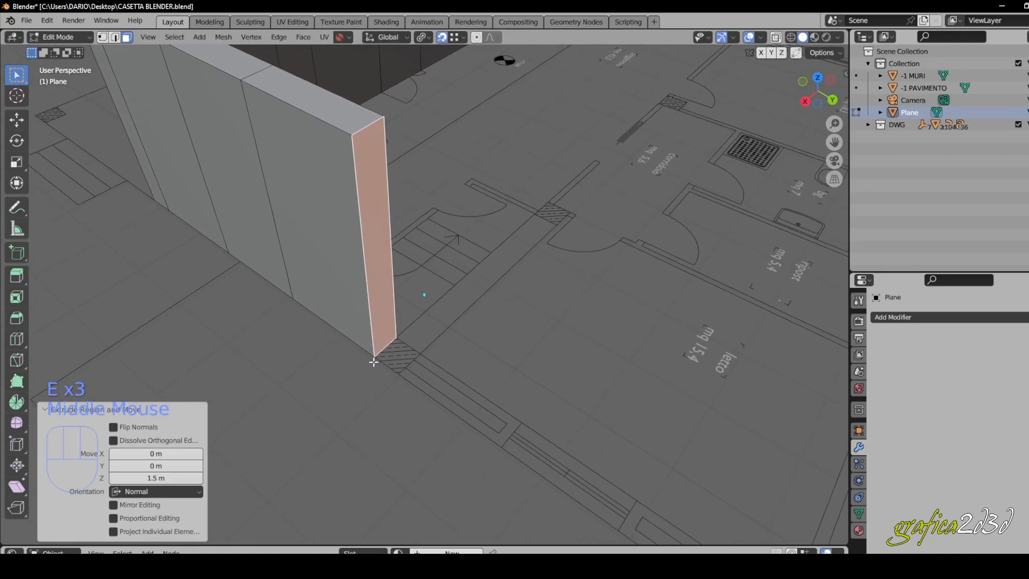
pyautogui.press('e')
pyautogui.click(398, 374)
# Extrude the "letto" room's outer wall by 1.5 m, 1.4 m across the window, 1.5 m to the corner, and across the corner pillar.
pyautogui.scroll(-2, 398, 374)
pyautogui.press('e')
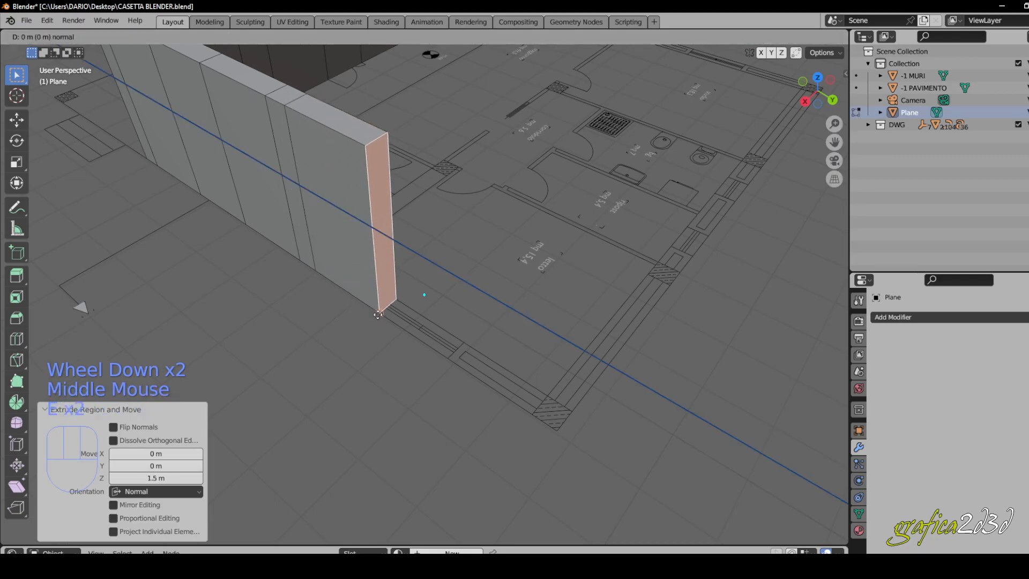
pyautogui.click(374, 317)
pyautogui.press('e')
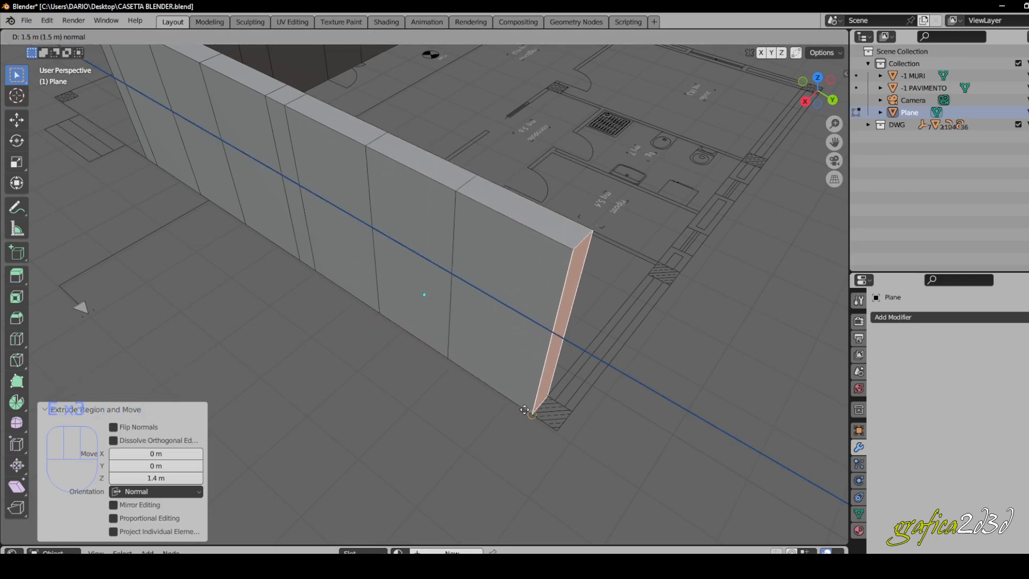
pyautogui.press('e')
pyautogui.click(570, 433)
# Extrude the corner pillar's inner face 3.5 m along the "letto" room's other outer wall to the partition by the hatched pillar.
pyautogui.scroll(-2, 559, 355)
pyautogui.keyDown('shift'); pyautogui.moveTo(560, 355); pyautogui.dragTo(294, 257, button='middle'); pyautogui.keyUp('shift')
pyautogui.scroll(-2, 322, 325)
pyautogui.scroll(1, 294, 257)
pyautogui.click(294, 257)
pyautogui.moveTo(374, 320); pyautogui.dragTo(327, 269, button='middle')
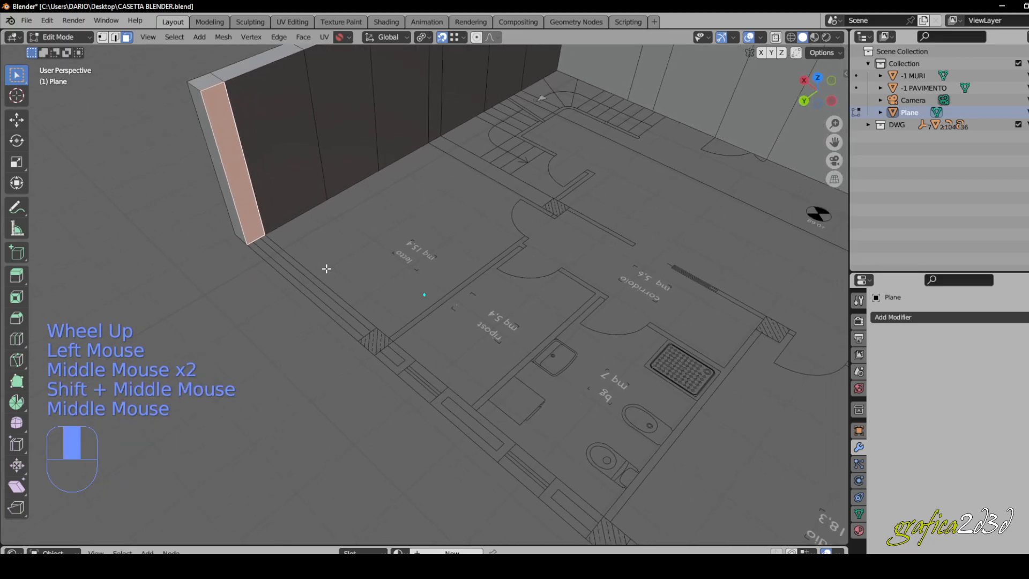
pyautogui.scroll(1, 344, 320)
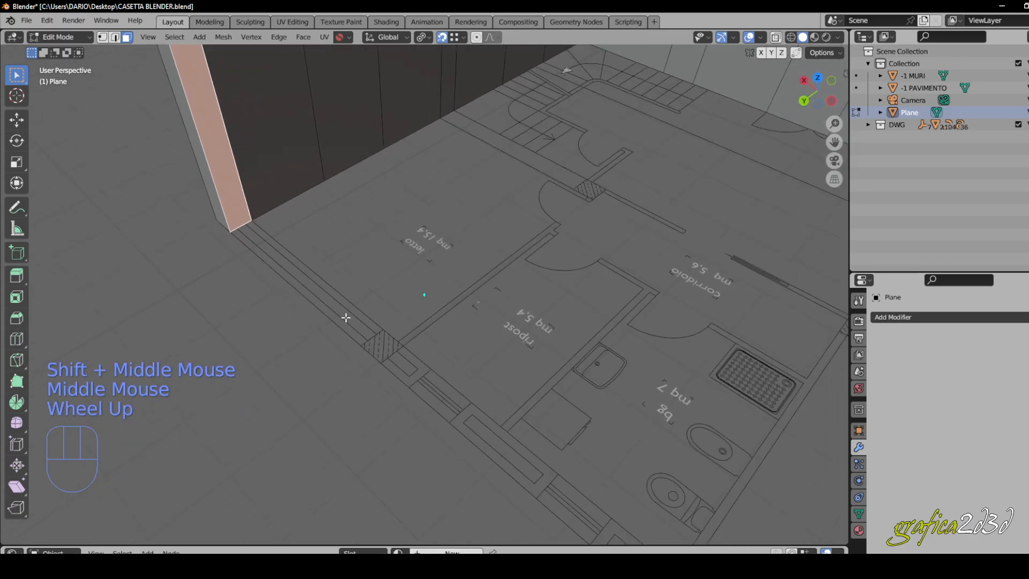
pyautogui.press('e')
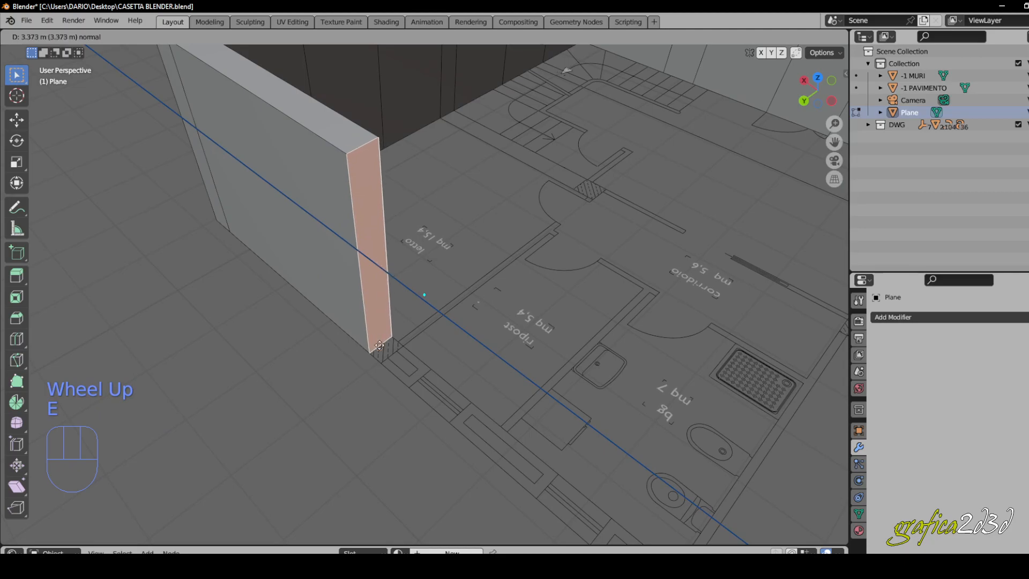
pyautogui.click(399, 340)
# Extrude the wall end 0.1 m past the partition, about 0.53 m to the "ripost" window, and 0.7 m across the window.
pyautogui.scroll(5, 397, 339)
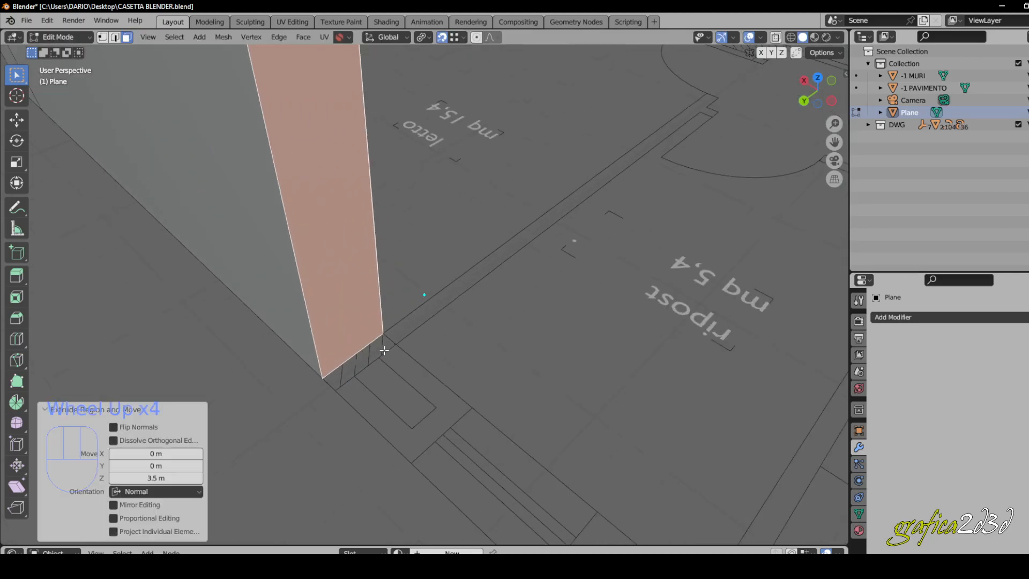
pyautogui.press('e')
pyautogui.scroll(-1, 408, 339)
pyautogui.moveTo(405, 322); pyautogui.dragTo(380, 371, button='middle')
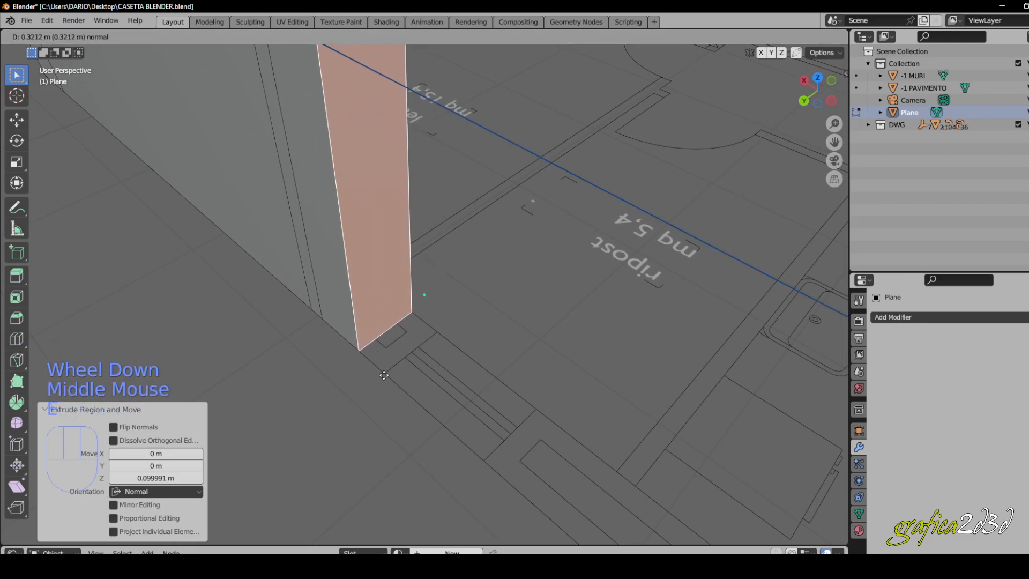
pyautogui.scroll(-2, 419, 316)
pyautogui.moveTo(419, 316); pyautogui.dragTo(383, 281, button='middle')
pyautogui.press('e')
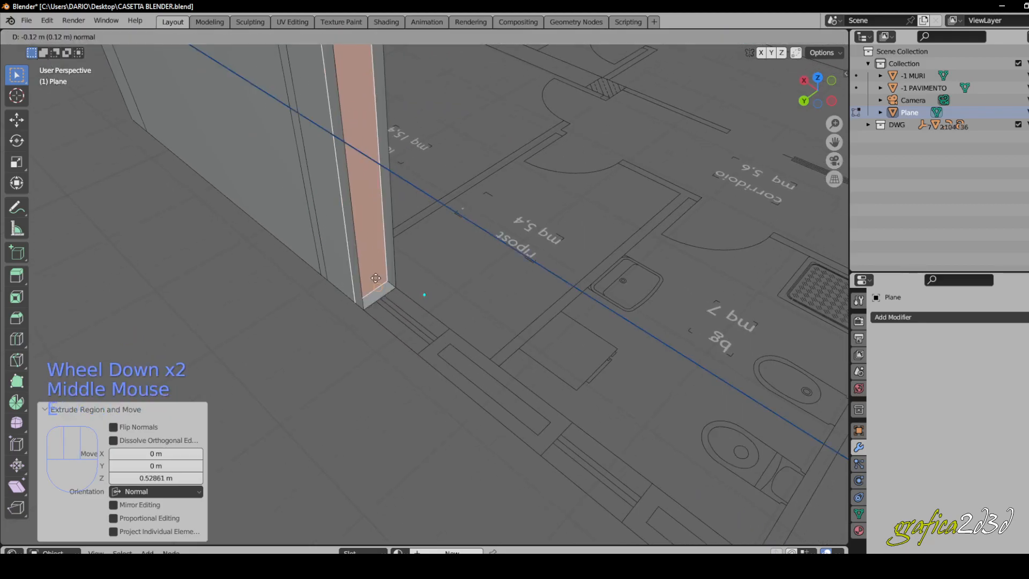
# Extrude the wall end about 0.47 m to the bathroom partition, 0.1 m past it, and on to the bathroom window's edge.
pyautogui.moveTo(444, 324); pyautogui.dragTo(397, 292, button='middle')
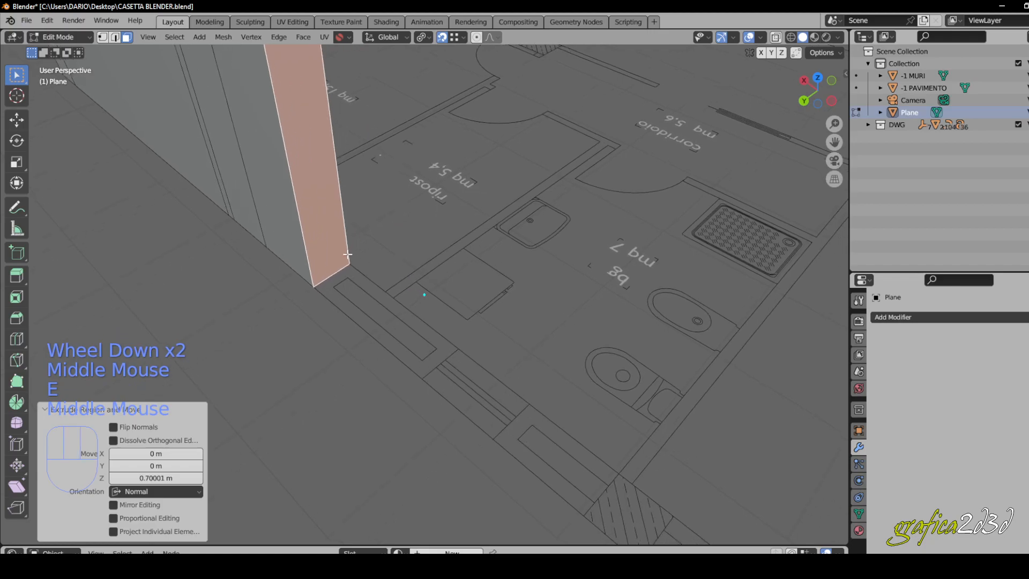
pyautogui.press('e')
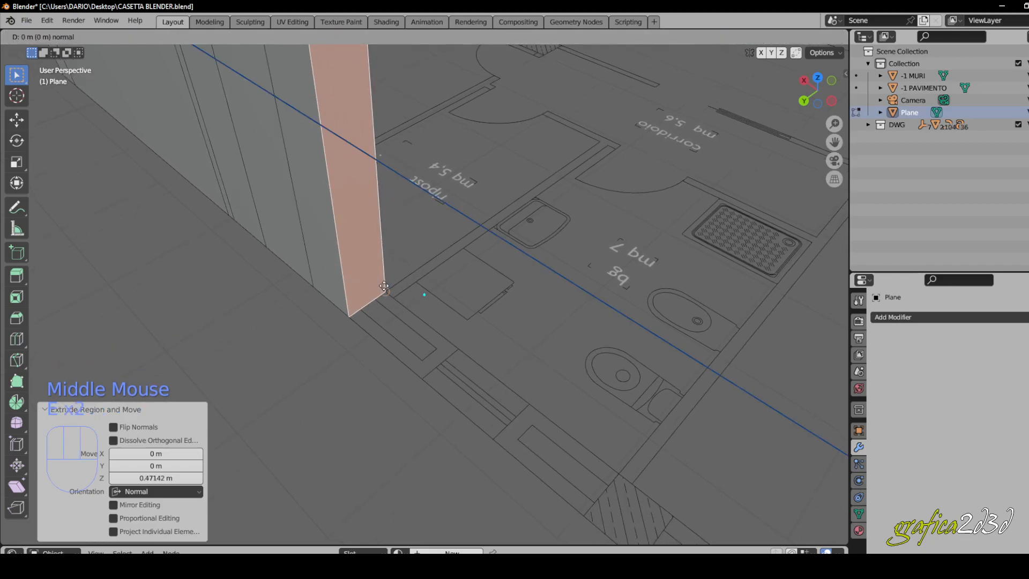
pyautogui.press('e')
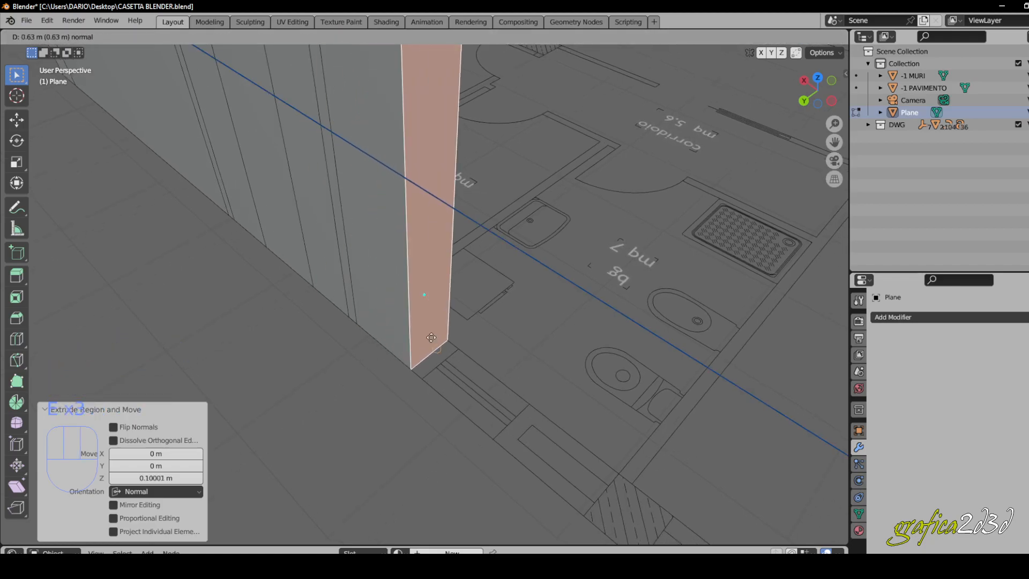
# Extrude the wall end across the bathroom window, 0.75 m to the studio partition, and 0.1 m past that partition.
pyautogui.moveTo(453, 350); pyautogui.dragTo(418, 321, button='middle')
pyautogui.press('e')
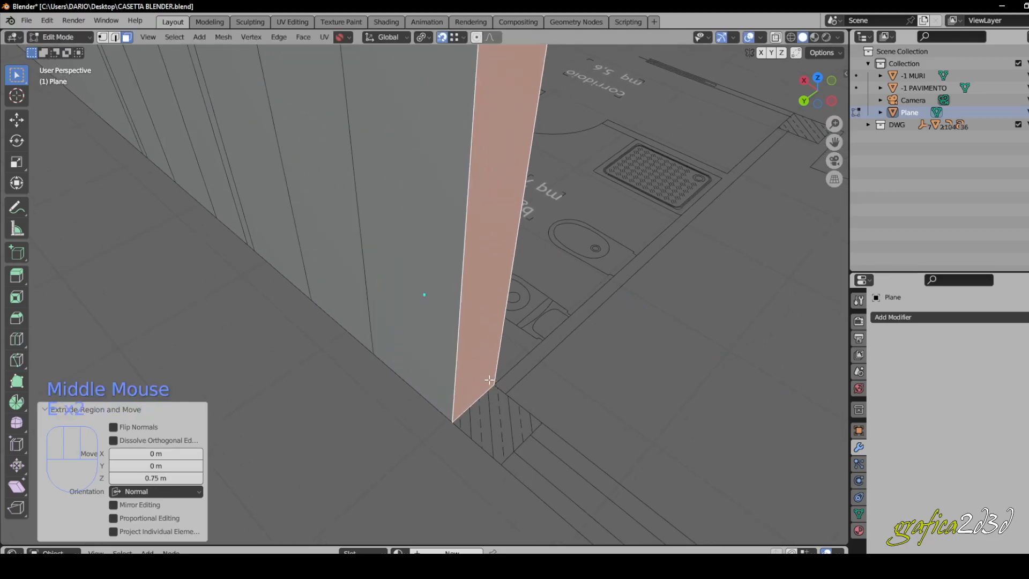
pyautogui.press('e')
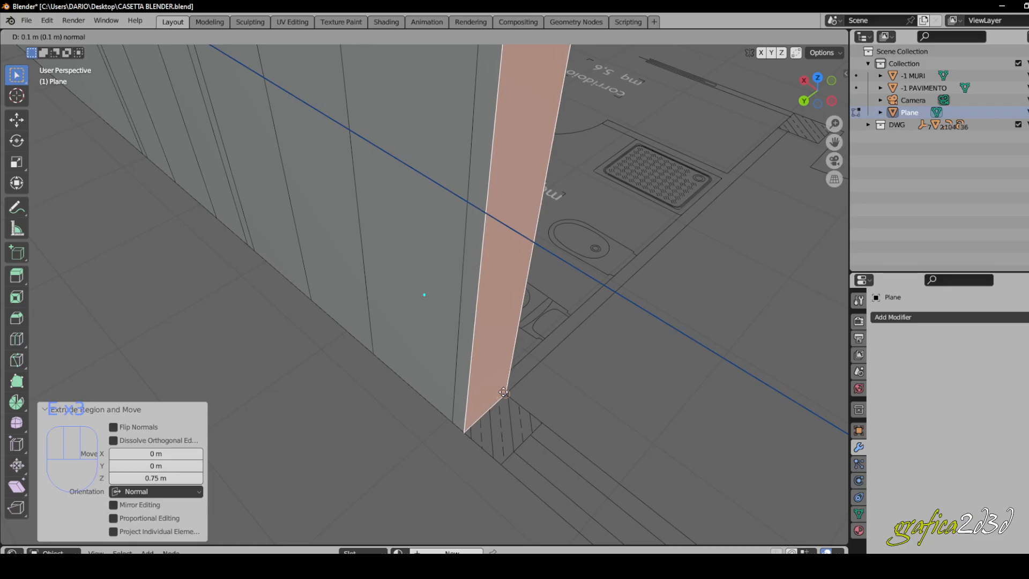
# Extrude the wall end 3.9 m along the studio's outer wall and 0.4 m across the hatched corner pillar.
pyautogui.scroll(-3, 433, 329)
pyautogui.moveTo(433, 329); pyautogui.dragTo(322, 254, button='middle')
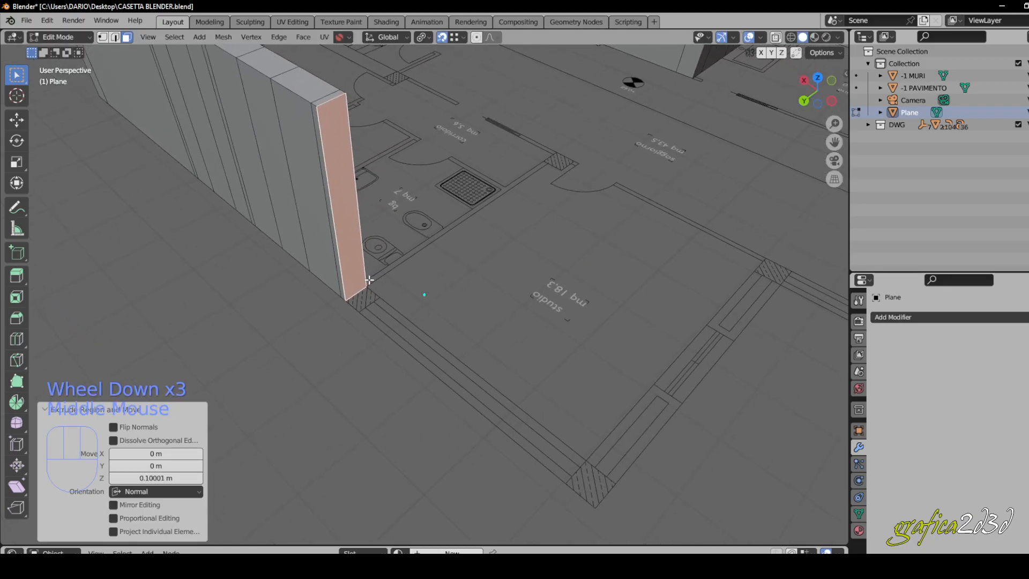
pyautogui.moveTo(370, 279); pyautogui.dragTo(364, 289, button='middle')
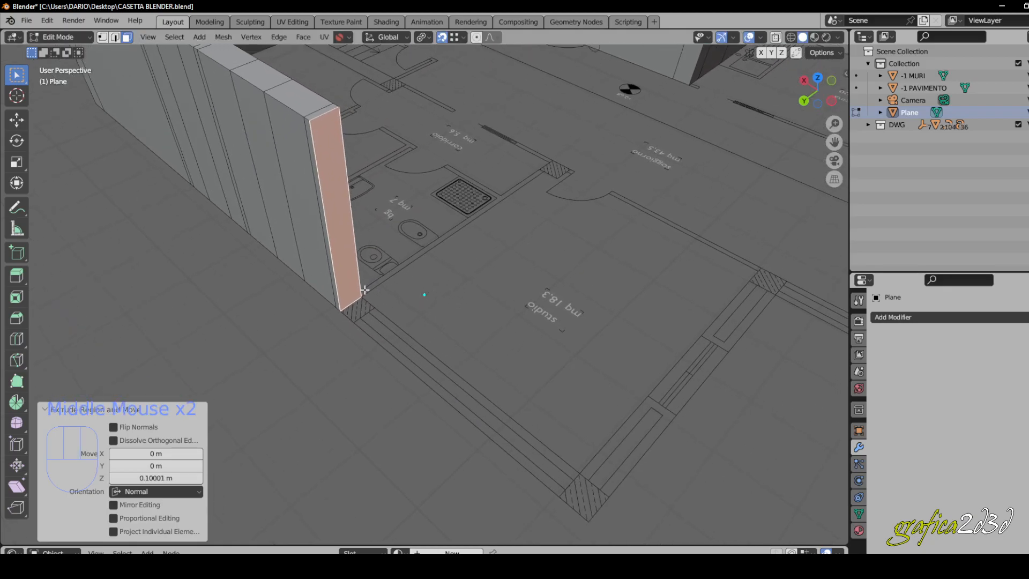
pyautogui.press('e')
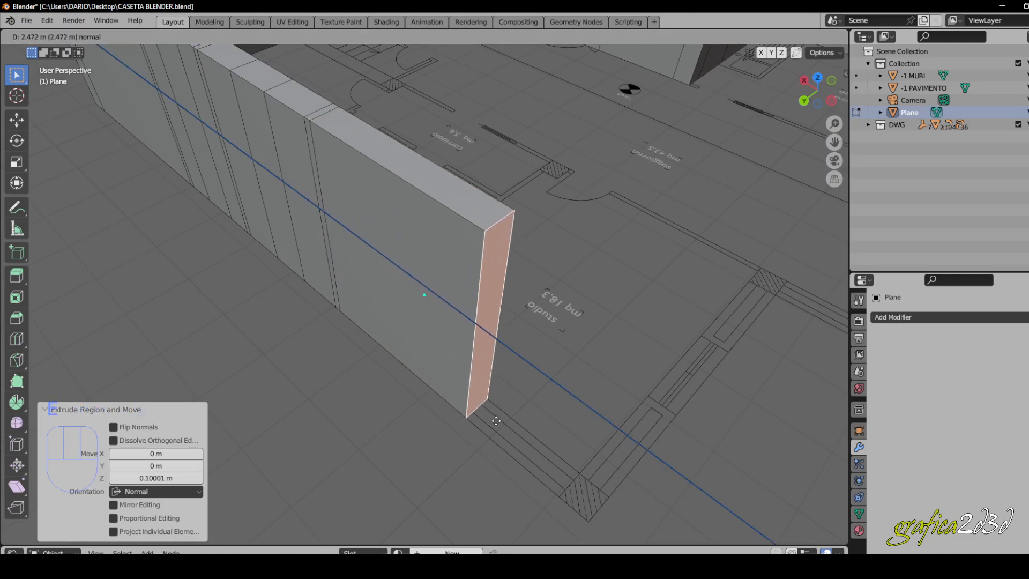
pyautogui.click(577, 476)
pyautogui.scroll(-1, 460, 351)
pyautogui.moveTo(459, 350); pyautogui.dragTo(348, 340, button='middle')
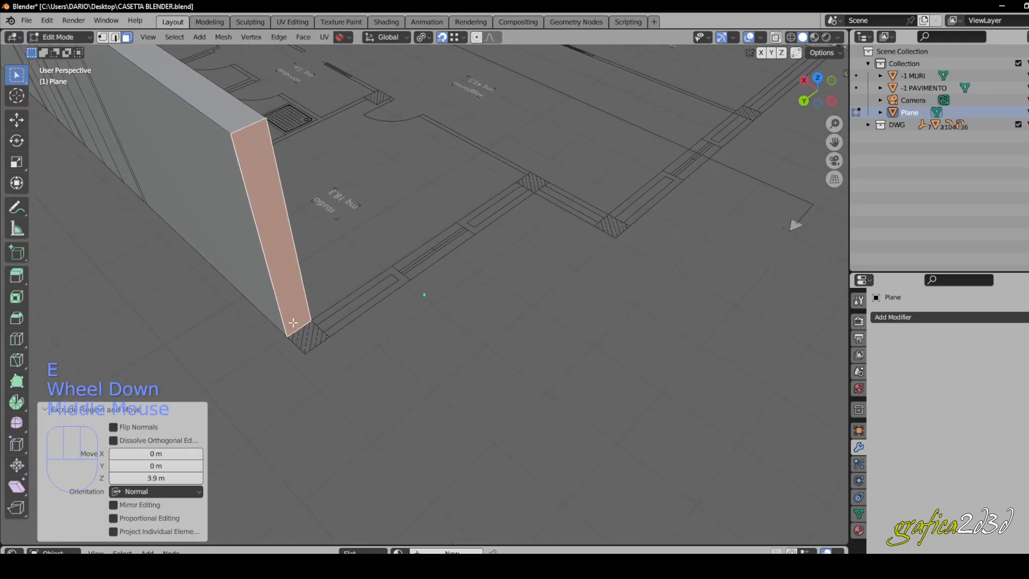
pyautogui.scroll(4, 348, 340)
pyautogui.press('e')
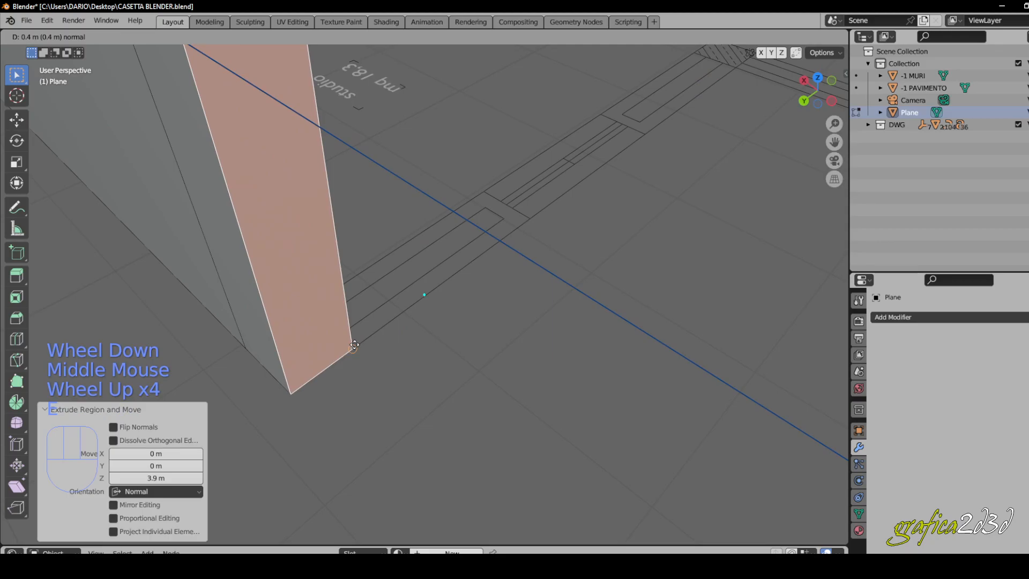
pyautogui.click(353, 345)
# Extrude the studio corner pillar's side face 1.5 m along the outer wall to the edge of the studio window.
pyautogui.scroll(-3, 483, 316)
pyautogui.keyDown('shift'); pyautogui.moveTo(464, 318); pyautogui.dragTo(248, 179, button='middle'); pyautogui.keyUp('shift')
pyautogui.scroll(-2, 514, 338)
pyautogui.scroll(1, 457, 264)
pyautogui.scroll(3, 229, 198)
pyautogui.click(220, 184)
pyautogui.scroll(-1, 220, 183)
pyautogui.scroll(1, 292, 238)
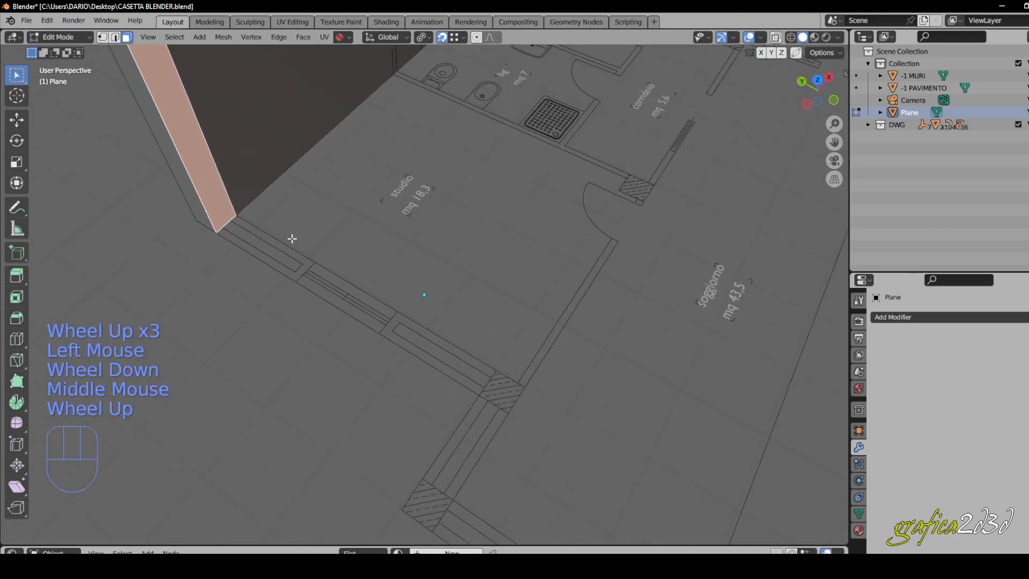
pyautogui.moveTo(292, 238); pyautogui.dragTo(261, 235, button='middle')
pyautogui.press('e')
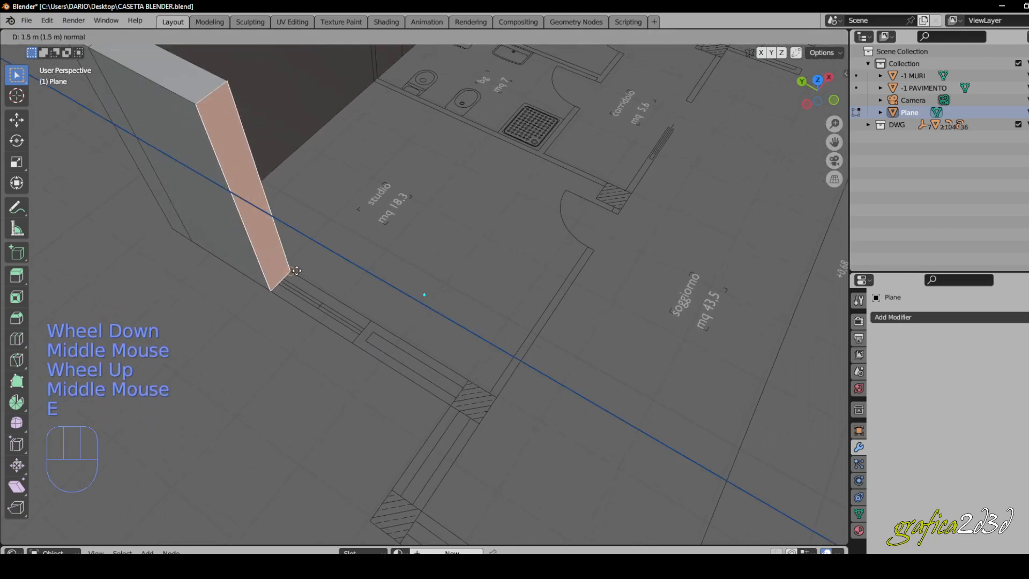
pyautogui.click(290, 267)
# Extrude the wall end 1.4 m across the studio window and 1.5 m on to the hatched pillar.
pyautogui.press('e')
pyautogui.press('e')
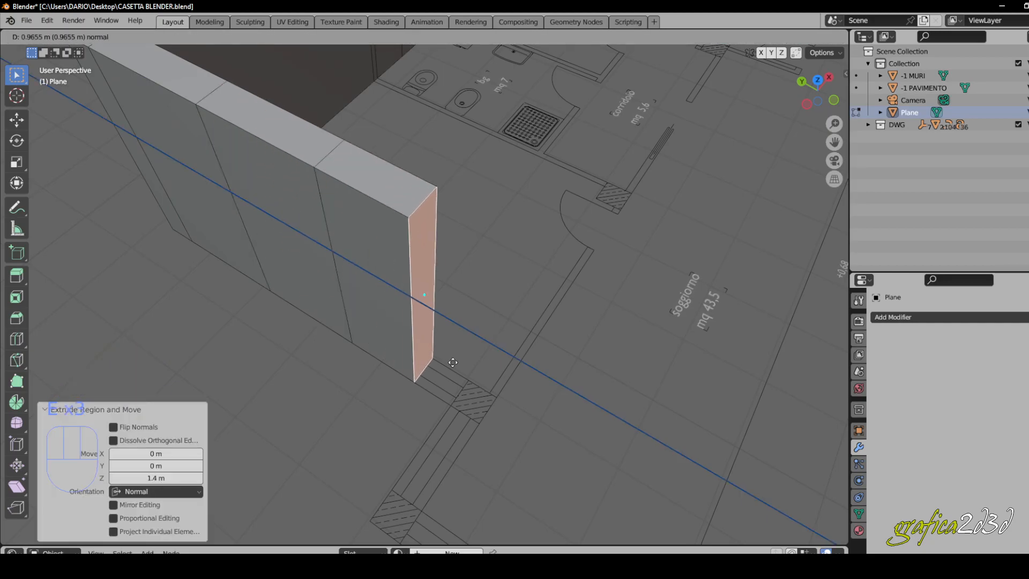
pyautogui.moveTo(463, 370); pyautogui.dragTo(380, 272, button='middle')
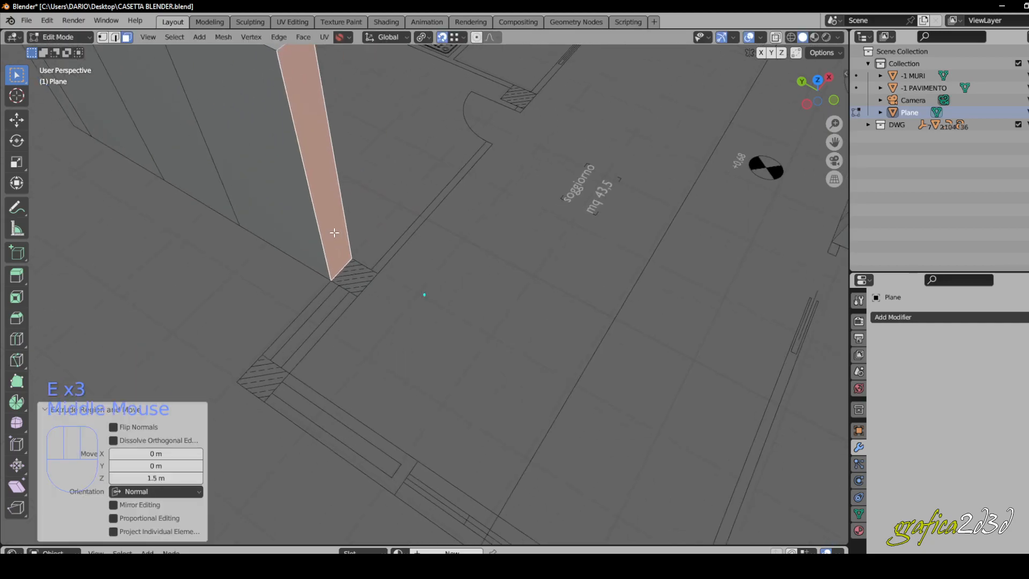
# Extrude the wall end across the hatched pillar in two segments of 0.3 m and 0.1 m.
pyautogui.moveTo(334, 232); pyautogui.dragTo(346, 252, button='middle')
pyautogui.scroll(1, 345, 251)
pyautogui.press('e')
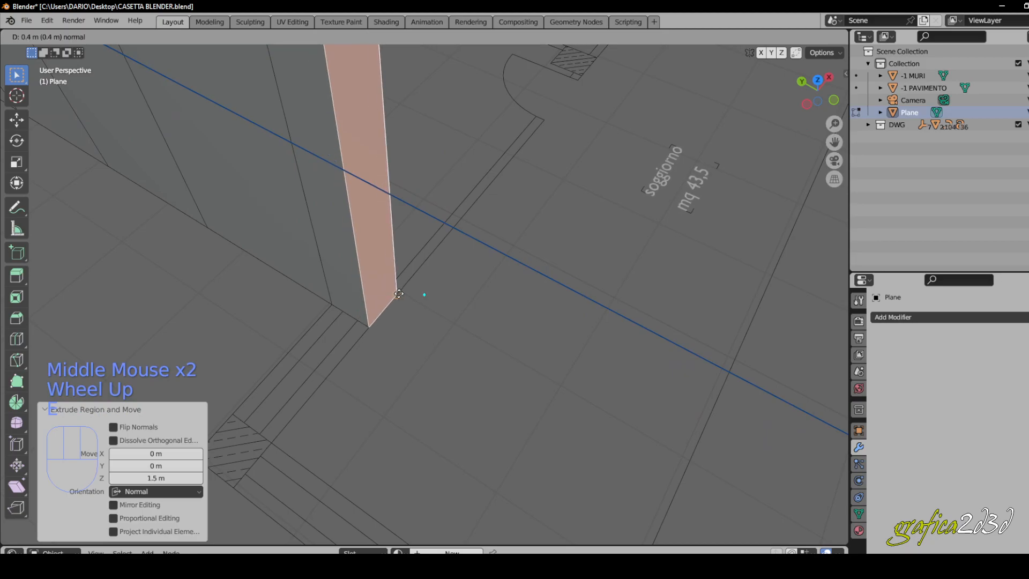
pyautogui.press('e')
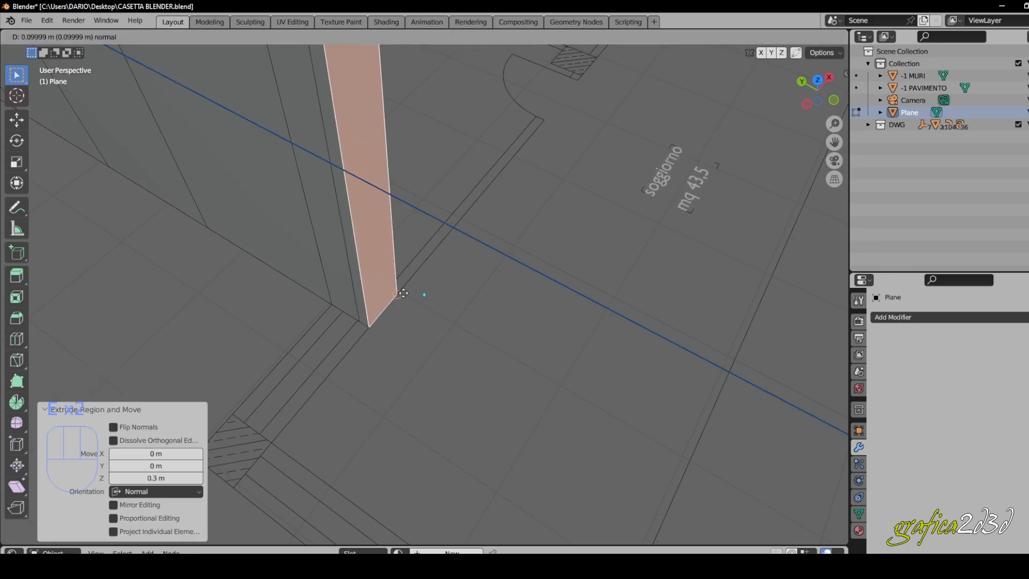
# Extrude both outward side faces of the pillar 1.2 m along the "soggiorno" wall and on across the hatched corner pillar.
pyautogui.moveTo(370, 295); pyautogui.dragTo(374, 262, button='middle')
pyautogui.scroll(-2, 416, 275)
pyautogui.keyDown('shift'); pyautogui.moveTo(283, 276); pyautogui.dragTo(310, 212, button='middle'); pyautogui.keyUp('shift')
pyautogui.scroll(4, 409, 267)
pyautogui.scroll(-1, 399, 261)
pyautogui.click(416, 219)
pyautogui.keyDown('shift'); pyautogui.click(401, 230); pyautogui.keyUp('shift')
pyautogui.scroll(-1, 338, 248)
pyautogui.moveTo(338, 248); pyautogui.dragTo(363, 257, button='middle')
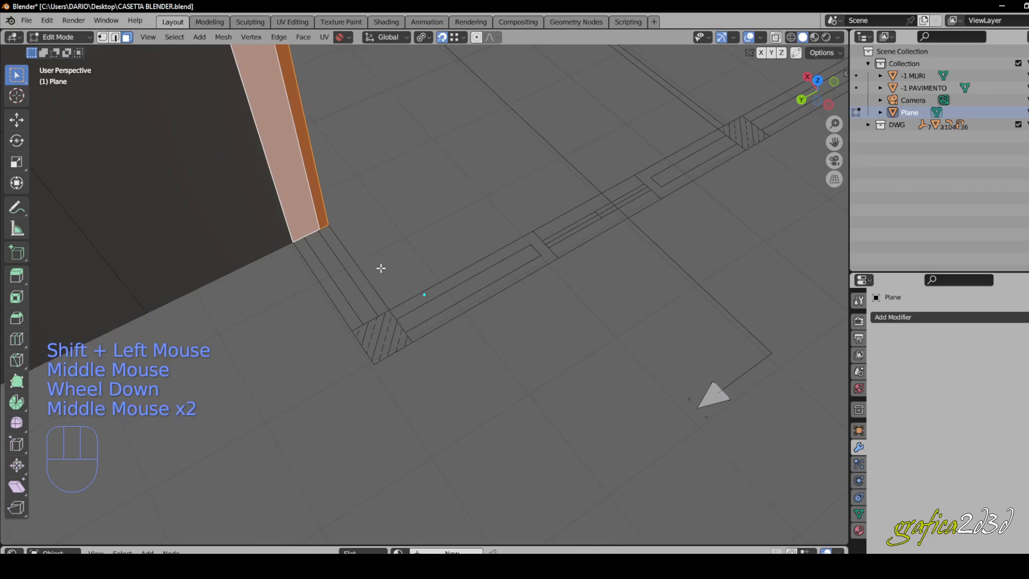
pyautogui.press('e')
pyautogui.click(394, 304)
pyautogui.press('e')
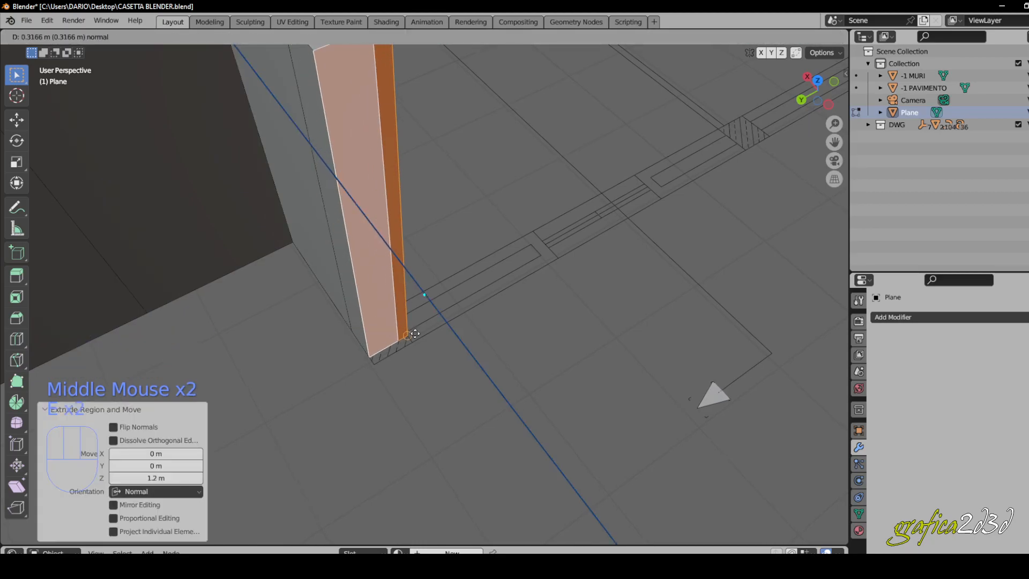
# Extrude the corner pillar's side face 1.7 m to the "soggiorno" window, 1.4 m across it, and 1.3 m to the next hatched pillar.
pyautogui.scroll(-2, 471, 311)
pyautogui.keyDown('shift'); pyautogui.moveTo(468, 314); pyautogui.dragTo(261, 247, button='middle'); pyautogui.keyUp('shift')
pyautogui.click(299, 256)
pyautogui.scroll(-1, 303, 268)
pyautogui.moveTo(308, 279); pyautogui.dragTo(306, 310, button='middle')
pyautogui.scroll(1, 326, 298)
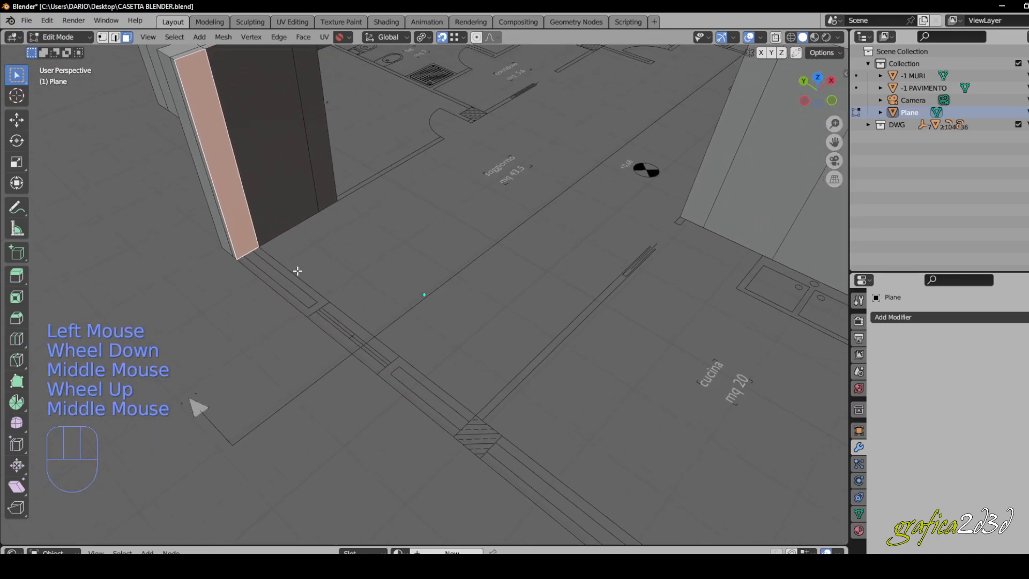
pyautogui.press('e')
pyautogui.click(327, 305)
pyautogui.press('e')
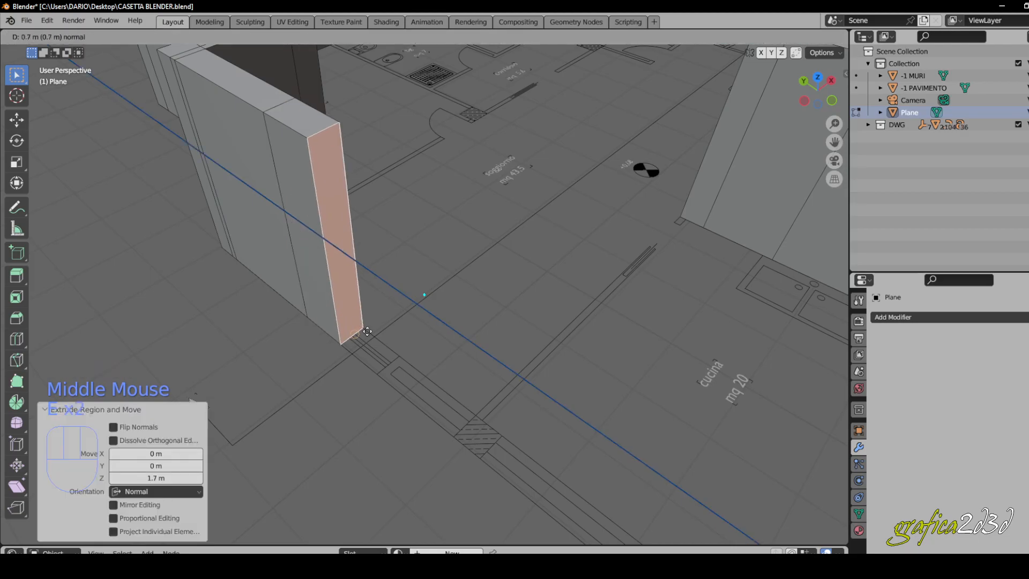
pyautogui.press('e')
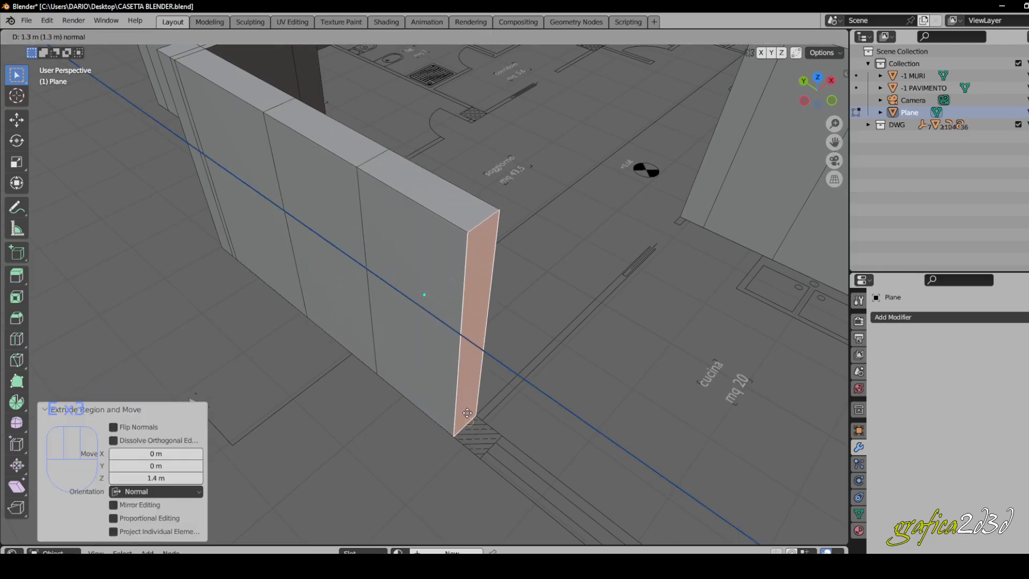
# Extrude the wall end 0.1 m past the kitchen partition and 0.3 m across the rest of the hatched pillar.
pyautogui.moveTo(494, 408); pyautogui.dragTo(360, 328, button='middle')
pyautogui.scroll(3, 354, 331)
pyautogui.press('e')
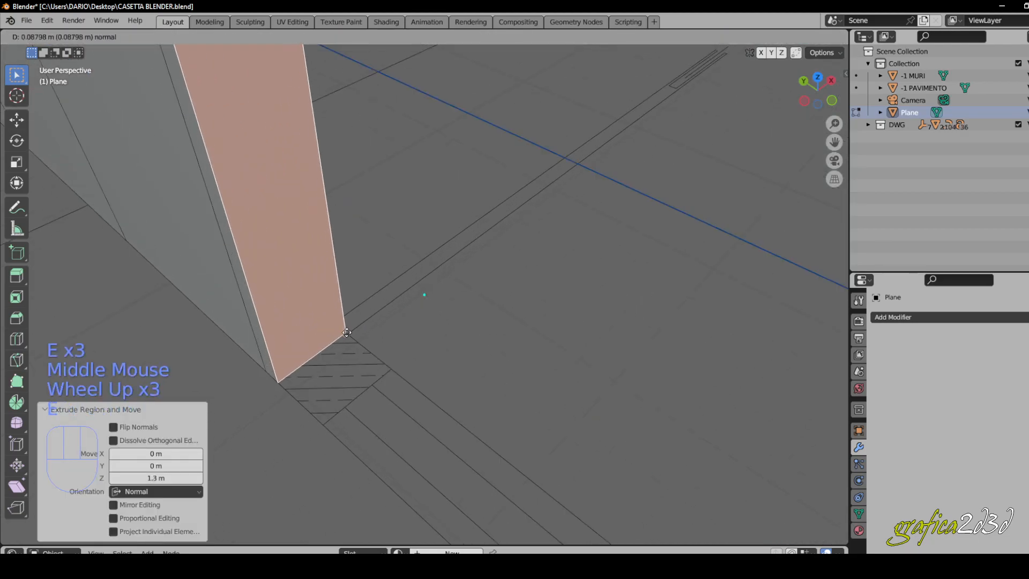
pyautogui.click(349, 332)
pyautogui.press('e')
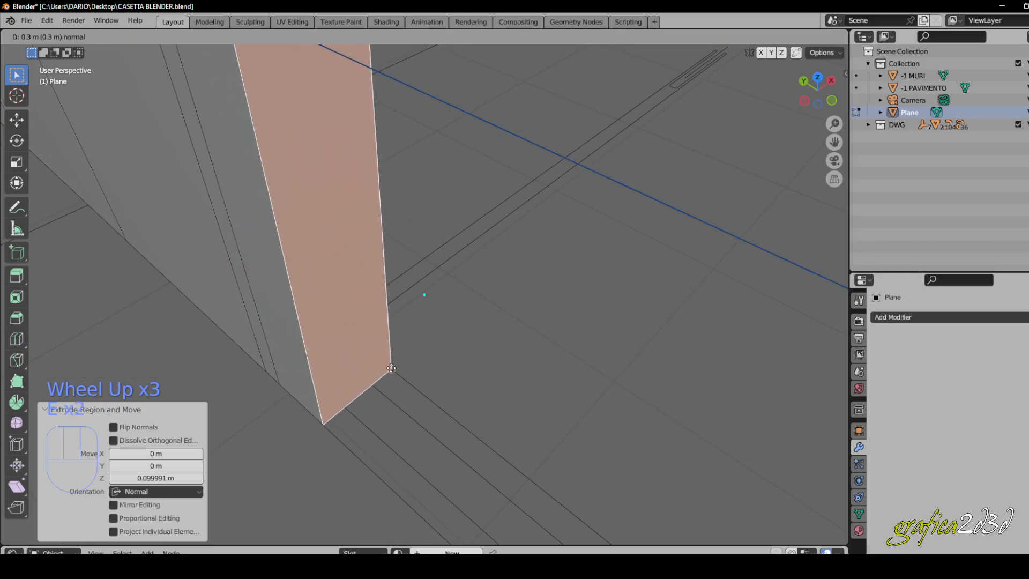
# Extrude the wall end about 3.61 m along the "cucina" side to meet the starting corner and close the perimeter.
pyautogui.scroll(-3, 305, 311)
pyautogui.moveTo(304, 309); pyautogui.dragTo(303, 303, button='middle')
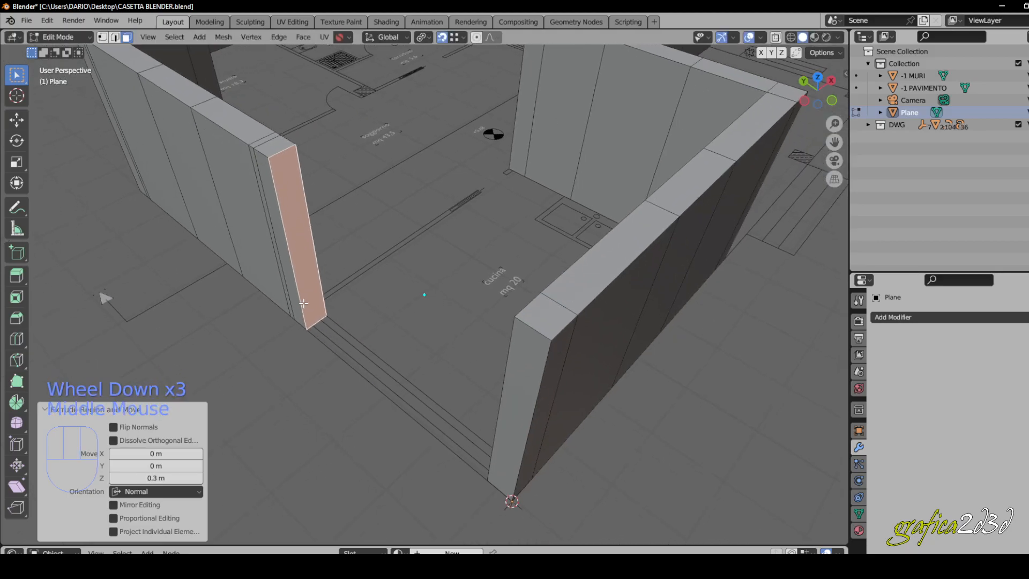
pyautogui.press('e')
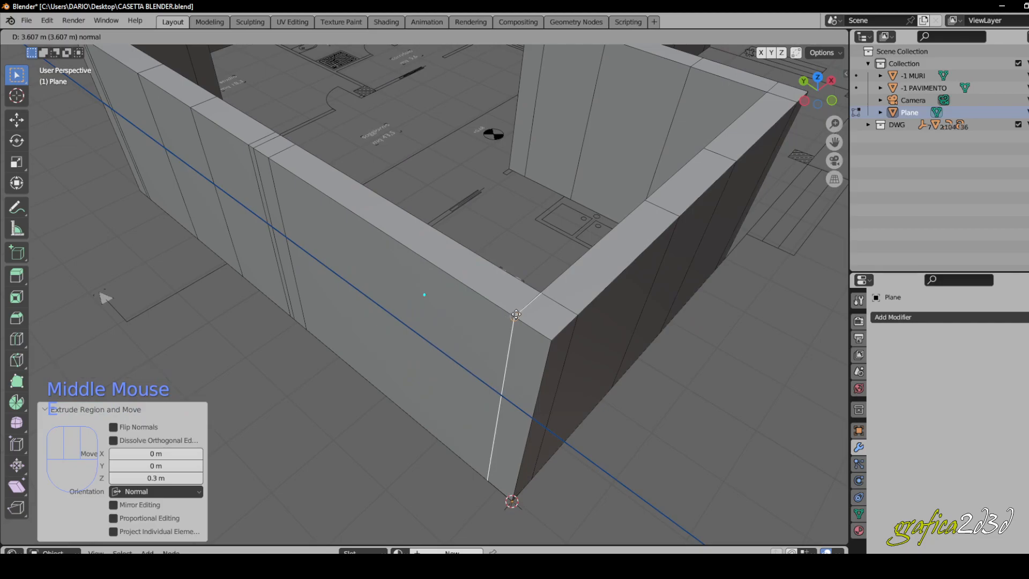
pyautogui.click(516, 314)
# Extrude the narrow inner face at the kitchen partition 4.2 m along the plan to the sliding door opening.
pyautogui.scroll(-2, 420, 291)
pyautogui.moveTo(420, 291); pyautogui.dragTo(326, 316, button='middle')
pyautogui.keyDown('shift'); pyautogui.moveTo(327, 316); pyautogui.dragTo(292, 260, button='middle'); pyautogui.keyUp('shift')
pyautogui.moveTo(367, 259); pyautogui.dragTo(342, 267, button='middle')
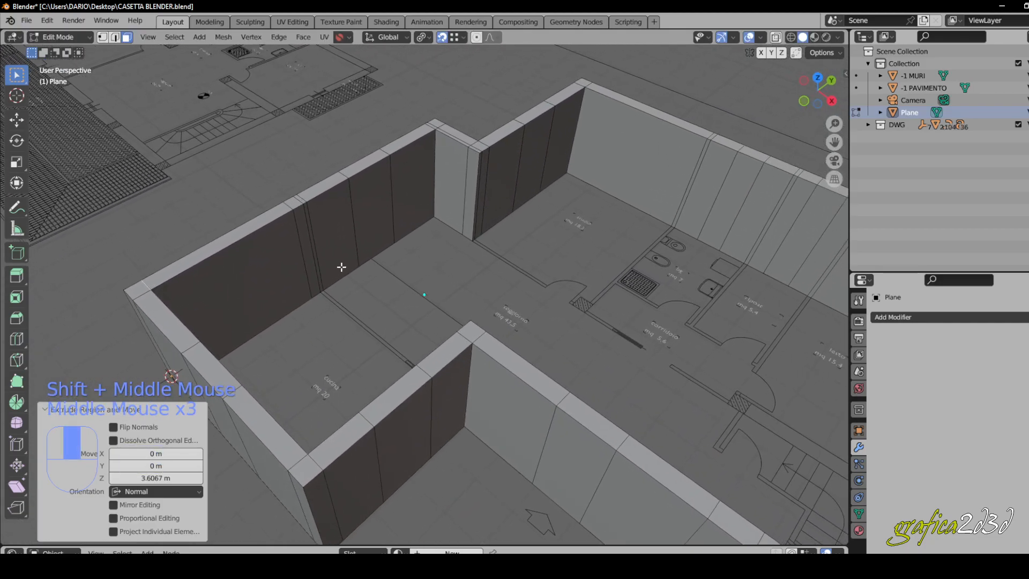
pyautogui.scroll(6, 341, 267)
pyautogui.click(303, 273)
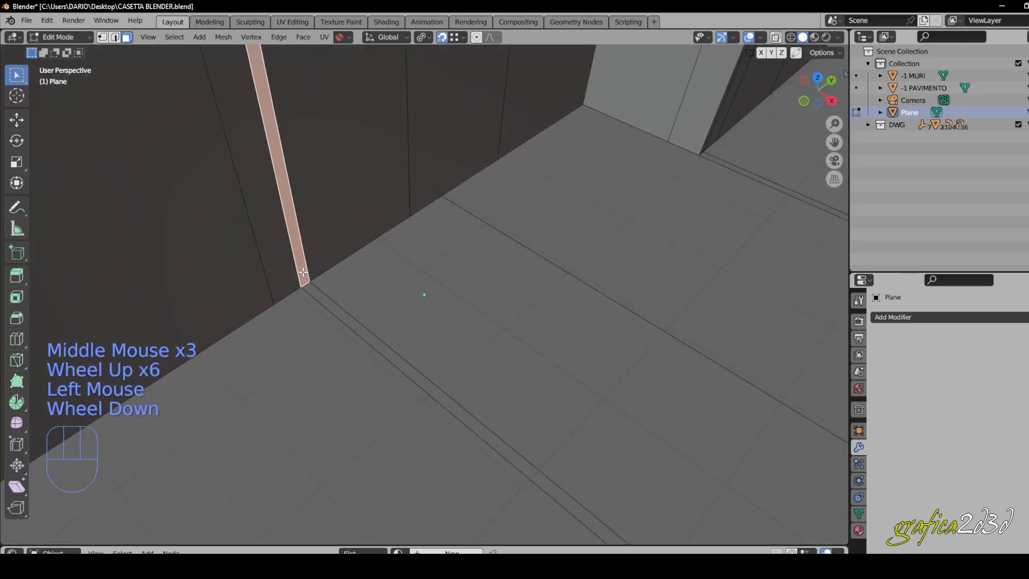
pyautogui.scroll(-4, 302, 272)
pyautogui.moveTo(303, 272); pyautogui.dragTo(385, 330, button='middle')
pyautogui.scroll(4, 368, 248)
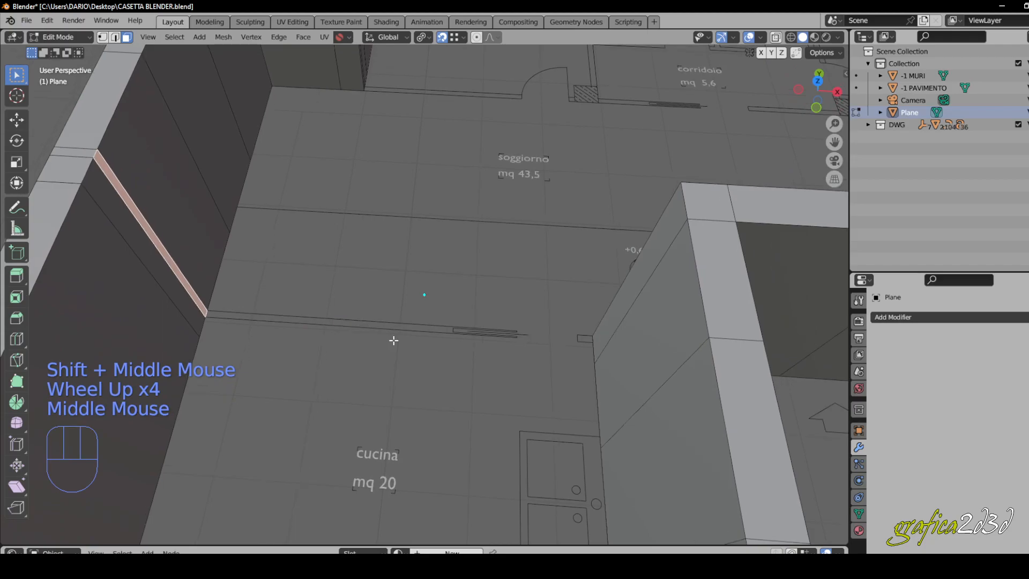
pyautogui.scroll(2, 459, 340)
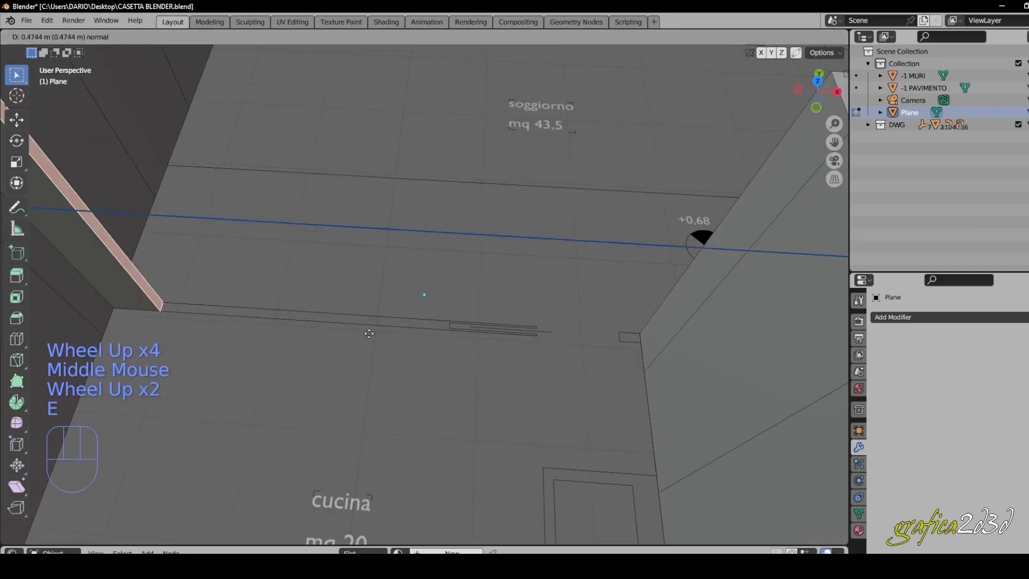
pyautogui.press('e')
pyautogui.click(531, 323)
# Extrude the kitchen partition end 0.8 m across the sliding door opening and about 0.2 m to the opposite wall.
pyautogui.moveTo(581, 339); pyautogui.dragTo(448, 349, button='middle')
pyautogui.scroll(3, 480, 343)
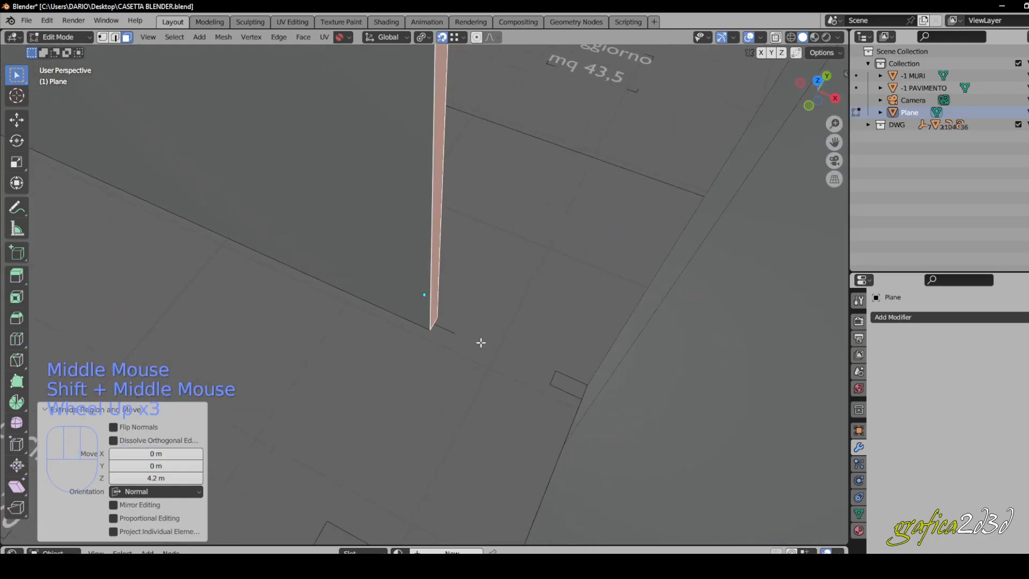
pyautogui.scroll(1, 479, 341)
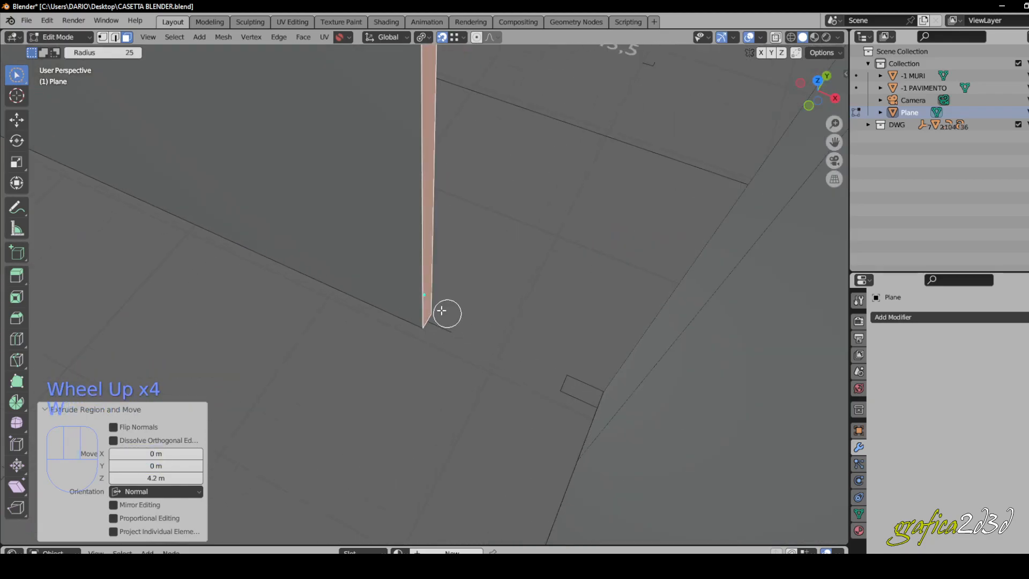
pyautogui.press('e')
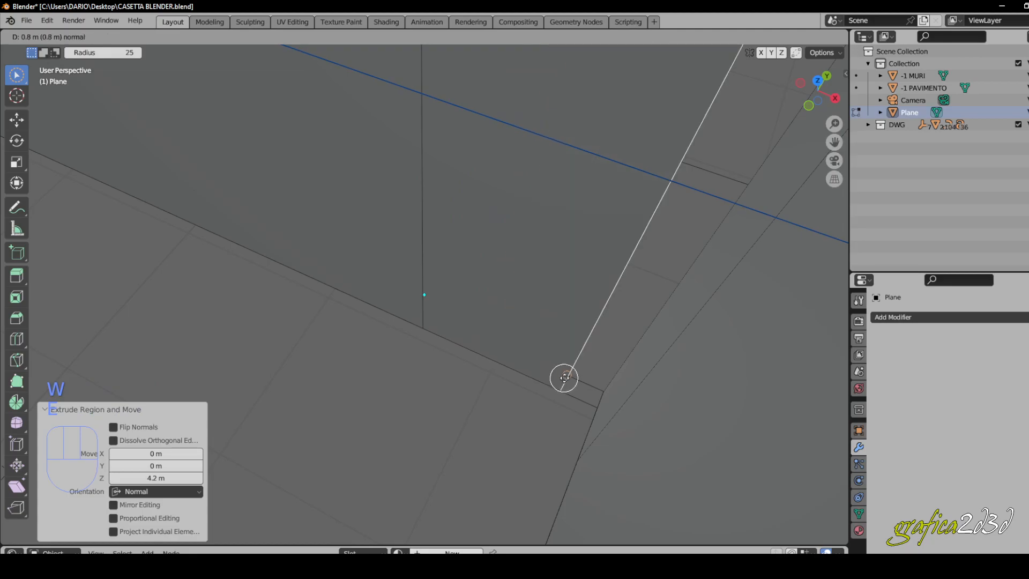
pyautogui.press('e')
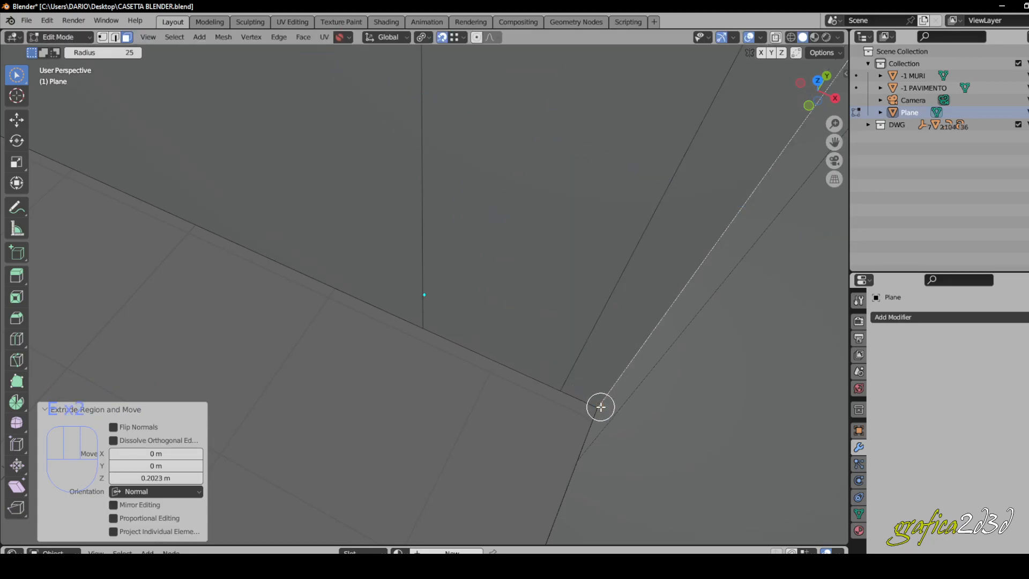
pyautogui.scroll(-4, 448, 391)
pyautogui.moveTo(421, 418); pyautogui.dragTo(487, 236, button='middle')
pyautogui.scroll(7, 510, 214)
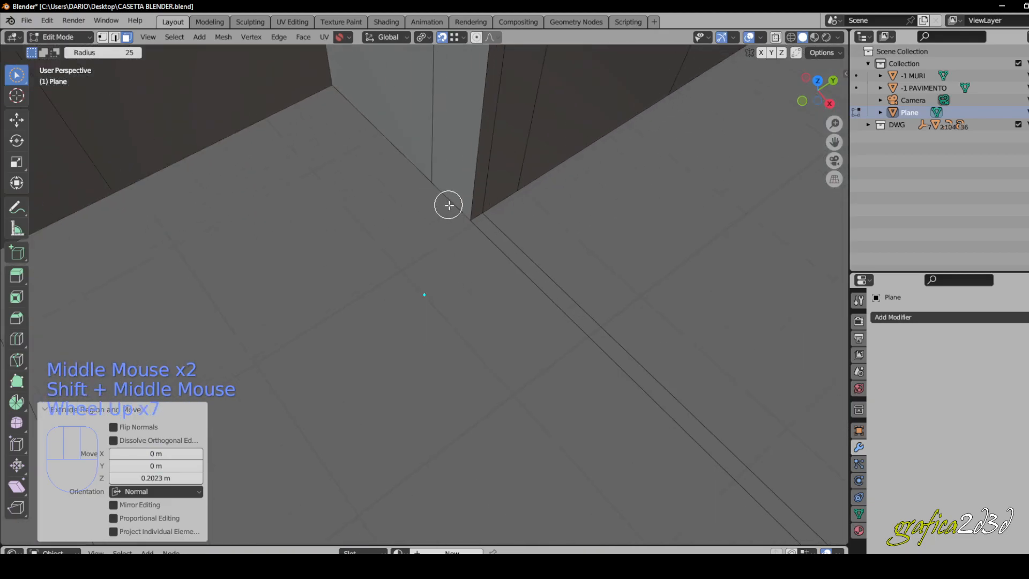
pyautogui.scroll(1, 448, 204)
pyautogui.moveTo(448, 204); pyautogui.dragTo(446, 230, button='middle')
pyautogui.click(408, 211)
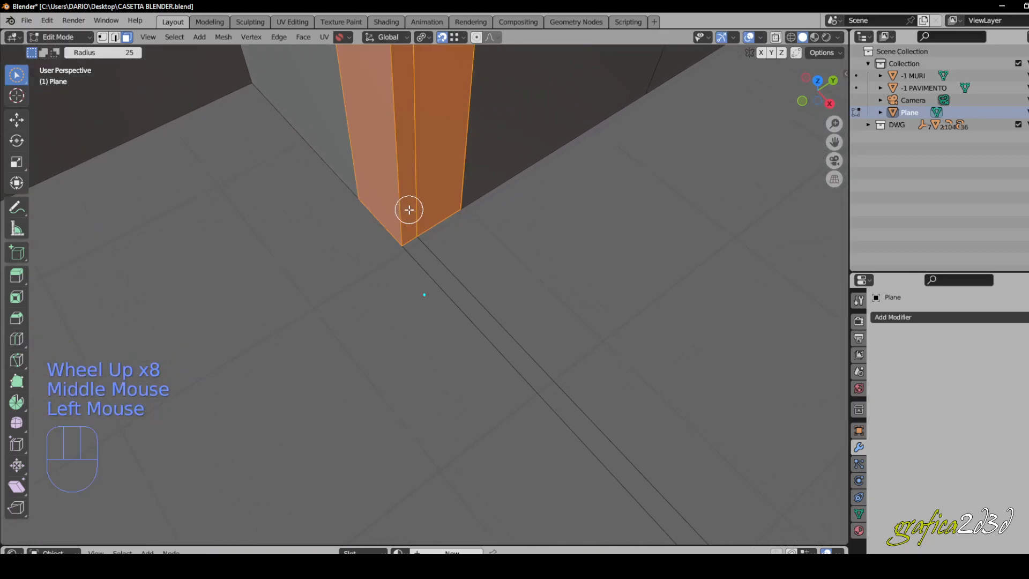
pyautogui.click(395, 213)
pyautogui.click(407, 207)
pyautogui.scroll(-4, 381, 235)
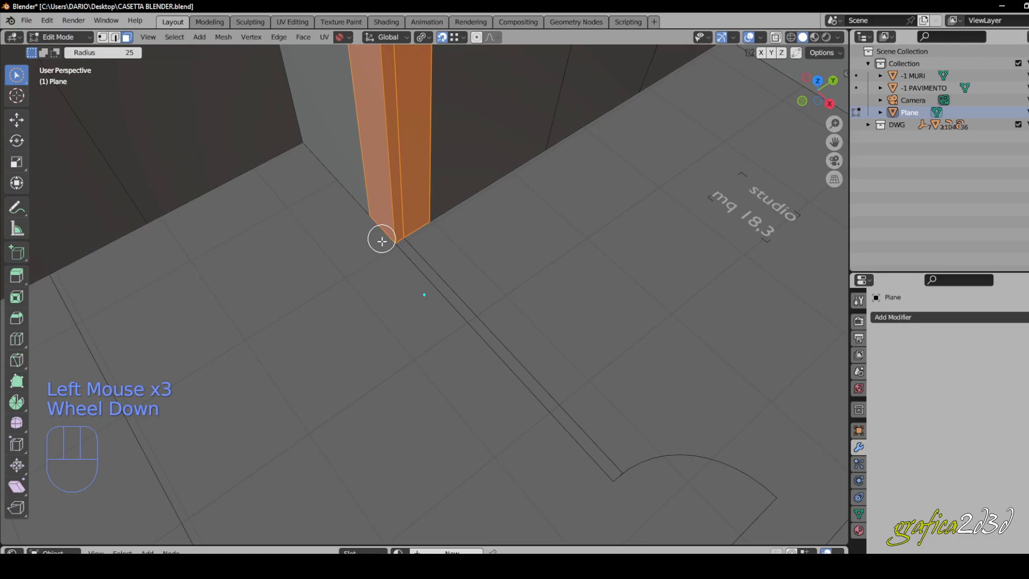
pyautogui.moveTo(382, 246); pyautogui.dragTo(511, 309, button='middle')
pyautogui.scroll(7, 378, 264)
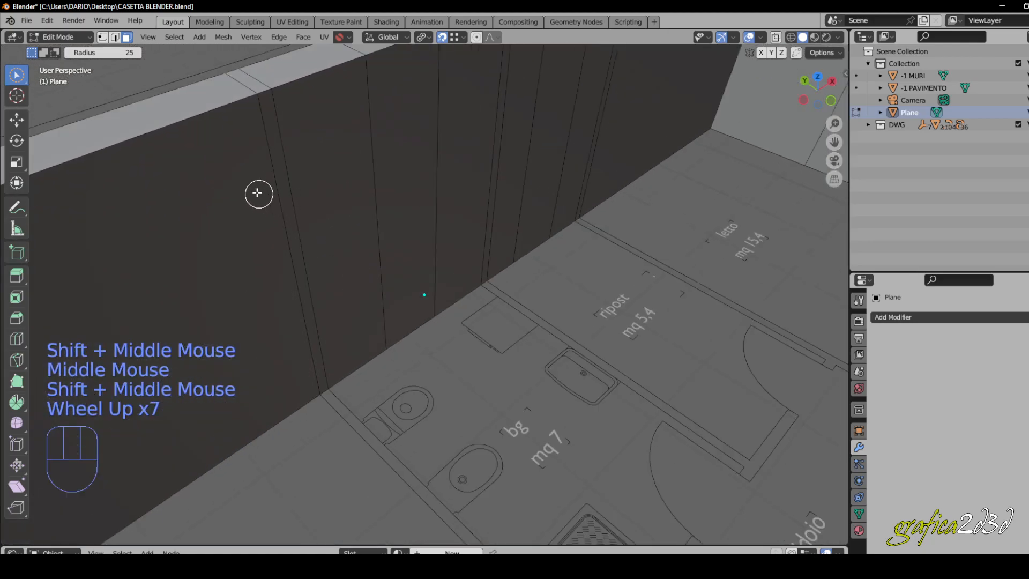
pyautogui.rightClick(111, 95)
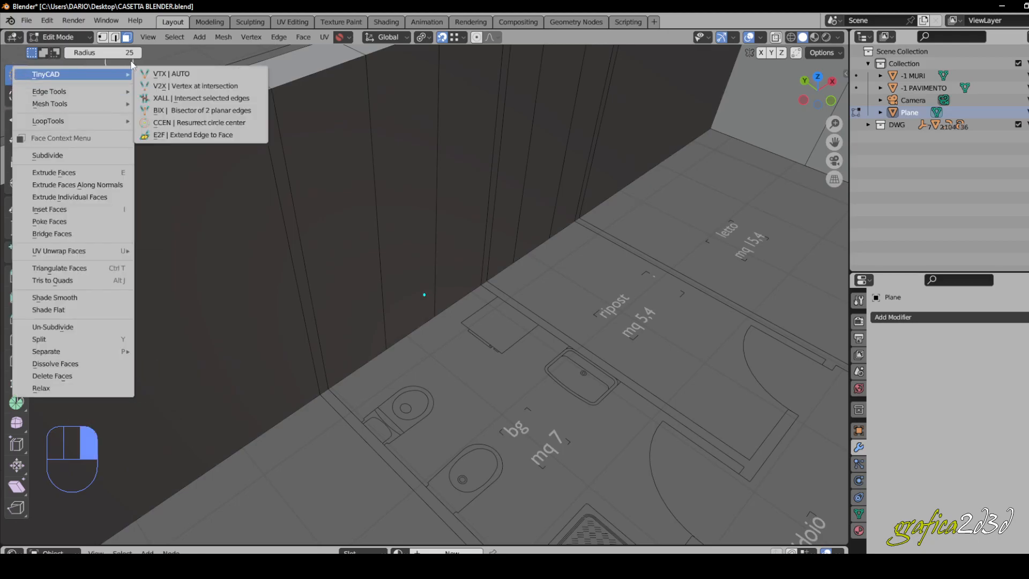
pyautogui.scroll(-1, 212, 145)
pyautogui.keyDown('shift'); pyautogui.moveTo(212, 145); pyautogui.dragTo(247, 155, button='middle'); pyautogui.keyUp('shift')
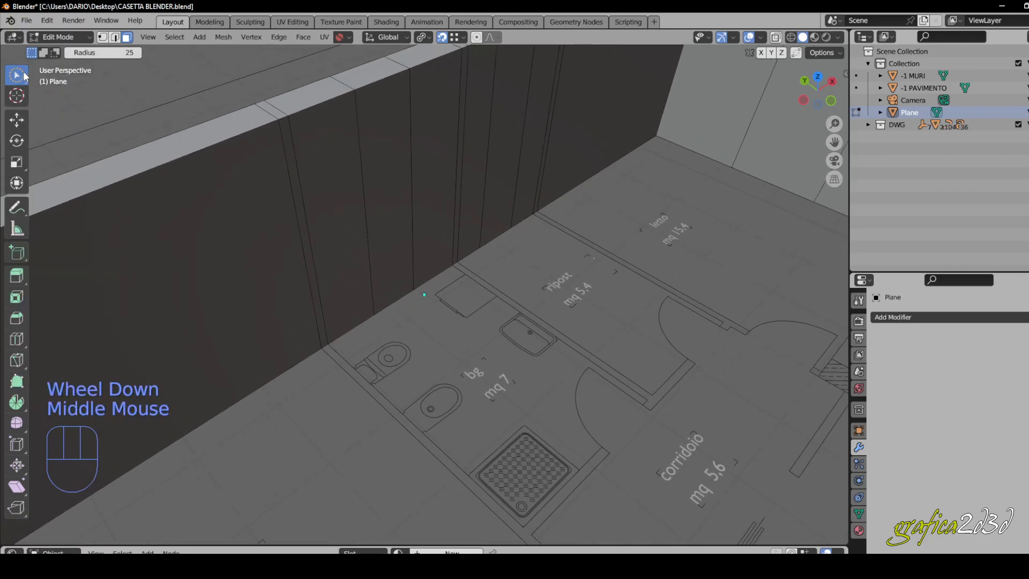
# Restore box selection and extrude the narrow face at the studio-bathroom partition 3.2 m to the shower's corner partition.
pyautogui.click(24, 76)
pyautogui.click(67, 103)
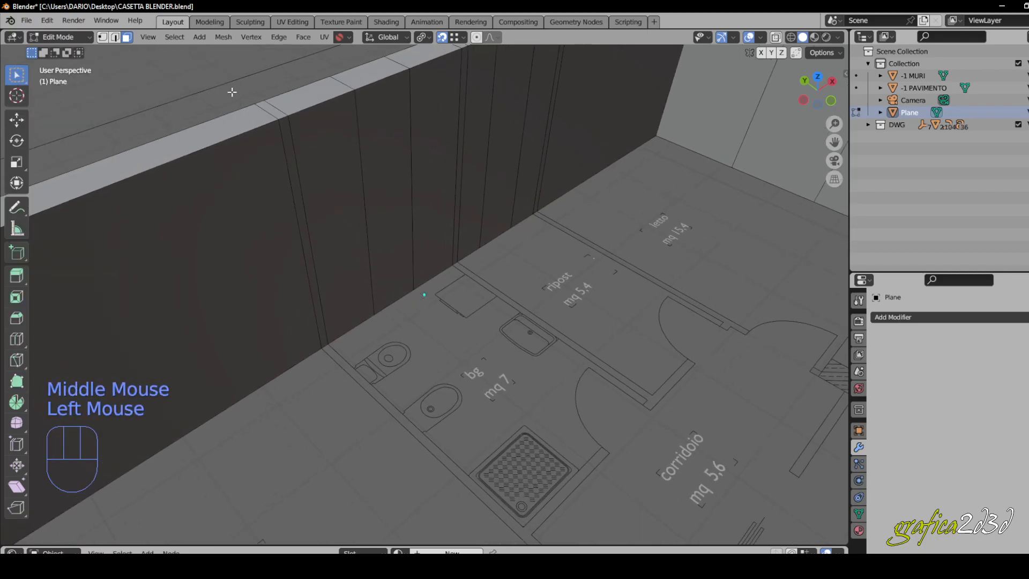
pyautogui.scroll(-2, 316, 211)
pyautogui.moveTo(316, 211)
pyautogui.mouseDown(button='middle')
pyautogui.moveTo(340, 246)
pyautogui.moveTo(318, 220)
pyautogui.mouseUp(button='middle')
pyautogui.keyDown('shift'); pyautogui.moveTo(344, 253); pyautogui.dragTo(252, 210, button='middle'); pyautogui.keyUp('shift')
pyautogui.scroll(2, 339, 276)
pyautogui.press('e')
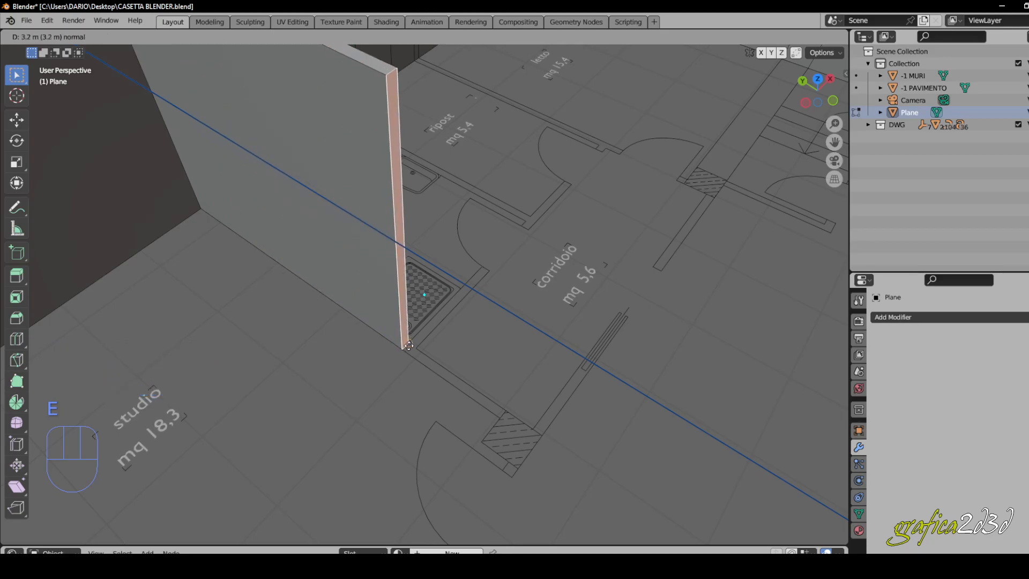
pyautogui.click(409, 346)
# Extrude the studio-bathroom partition end 0.1 m past the shower-side partition and on to the hatched pillar by the corridor.
pyautogui.scroll(6, 408, 345)
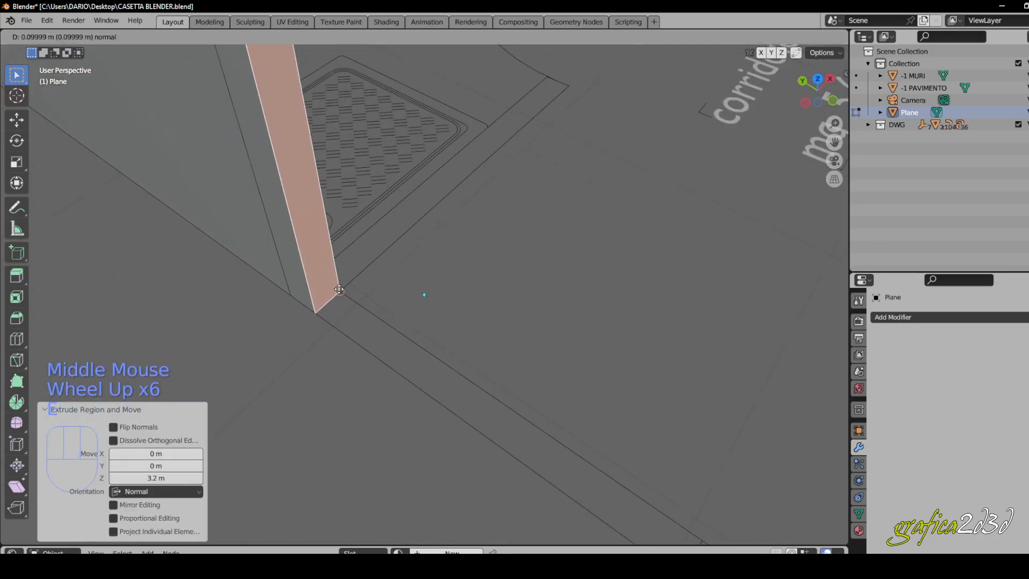
pyautogui.press('e')
pyautogui.scroll(-2, 341, 291)
pyautogui.moveTo(354, 300); pyautogui.dragTo(372, 271, button='middle')
pyautogui.press('e')
pyautogui.click(431, 346)
# Extrude the narrow face at the partition between studio and "soggiorno" along the plan to the studio door's edge.
pyautogui.scroll(-3, 443, 356)
pyautogui.scroll(5, 297, 210)
pyautogui.click(282, 182)
pyautogui.scroll(-3, 282, 182)
pyautogui.moveTo(283, 181); pyautogui.dragTo(321, 257, button='middle')
pyautogui.keyDown('shift'); pyautogui.moveTo(322, 257); pyautogui.dragTo(99, 190, button='middle'); pyautogui.keyUp('shift')
pyautogui.scroll(1, 438, 248)
pyautogui.scroll(2, 438, 248)
pyautogui.press('e')
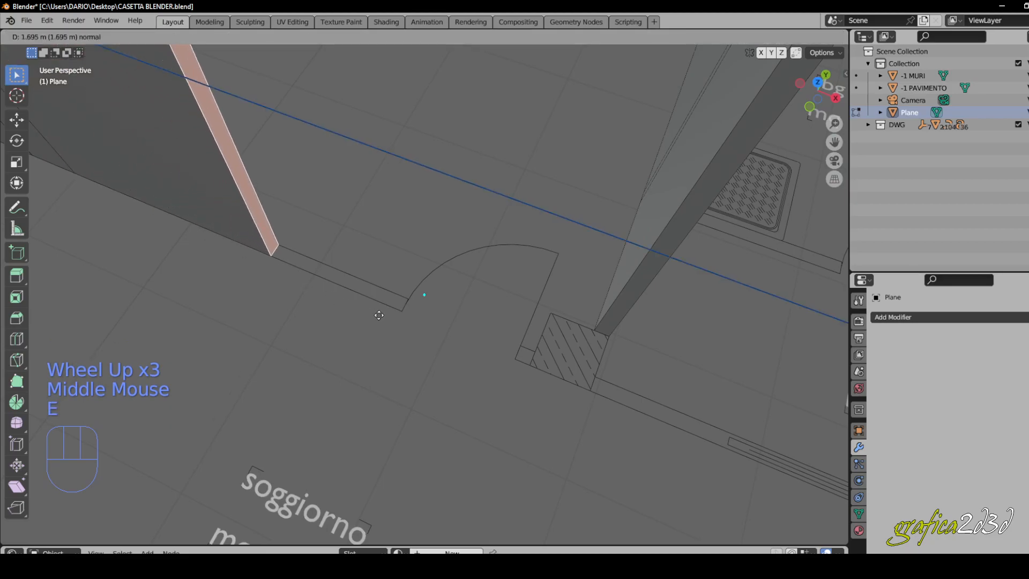
pyautogui.click(413, 312)
# Extrude the studio-"soggiorno" partition end 0.8 m across the studio door and 0.1 m to the hatched pillar.
pyautogui.press('e')
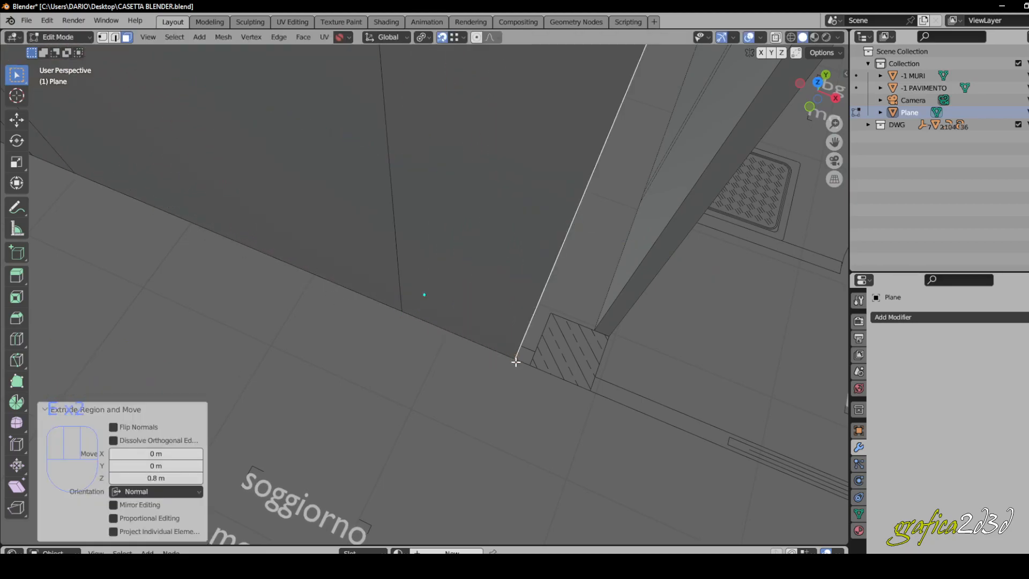
pyautogui.press('e')
pyautogui.scroll(-2, 458, 336)
pyautogui.scroll(-1, 354, 230)
pyautogui.moveTo(432, 298); pyautogui.dragTo(280, 280, button='middle')
pyautogui.moveTo(343, 292); pyautogui.dragTo(417, 184, button='middle')
pyautogui.scroll(2, 417, 184)
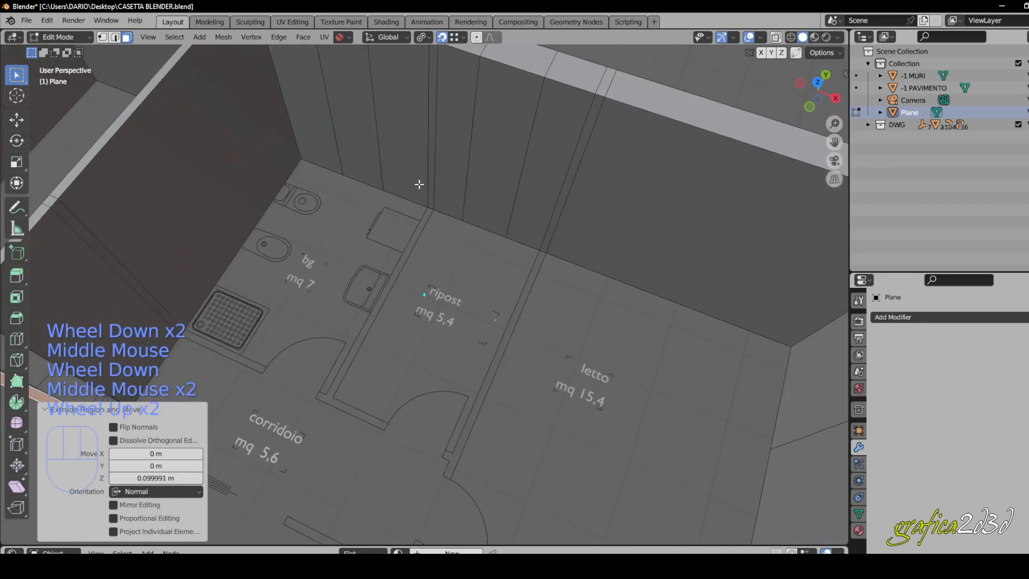
# Extrude the narrow exterior-wall face at the bathroom-"ripost" partition 3.2 m to the corridor partition and 0.1 m on to its outer edge.
pyautogui.click(428, 185)
pyautogui.moveTo(388, 237); pyautogui.dragTo(393, 218, button='middle')
pyautogui.scroll(1, 406, 290)
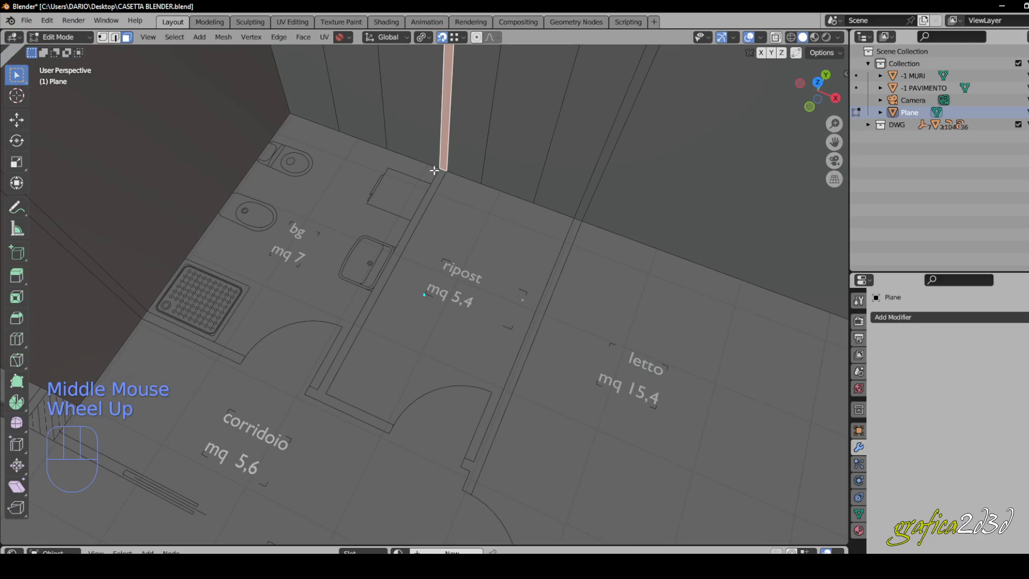
pyautogui.press('e')
pyautogui.click(341, 373)
pyautogui.scroll(3, 396, 302)
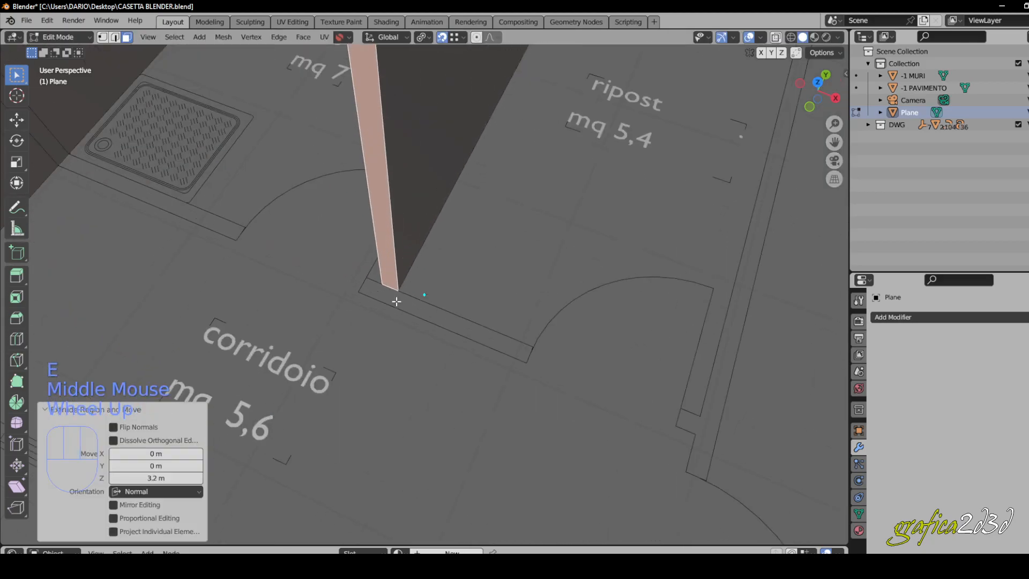
pyautogui.scroll(2, 396, 302)
pyautogui.press('e')
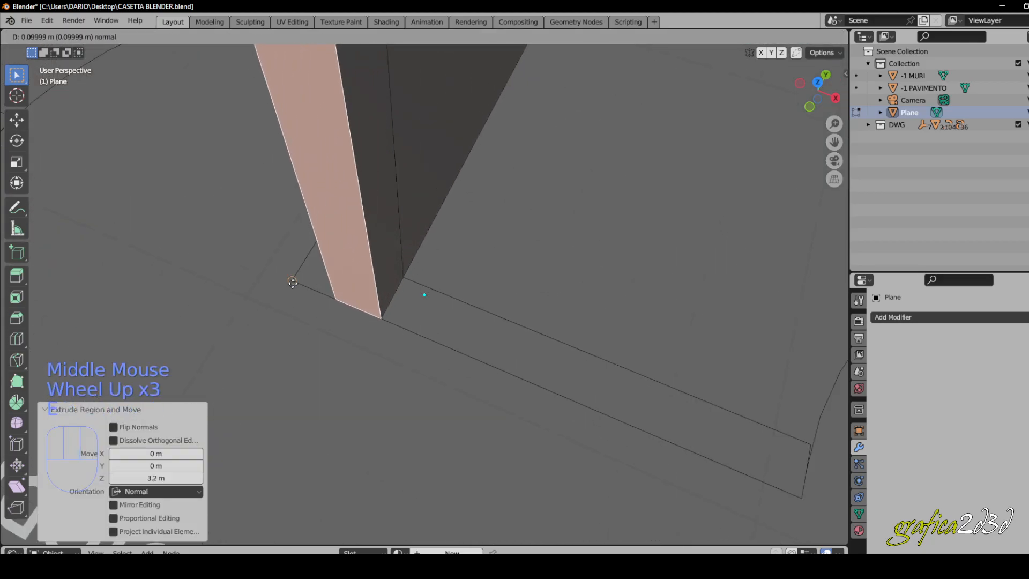
# Extrude the bathroom-side face of the new corridor corner 0.1 m to the bathroom door and 0.8 m across it.
pyautogui.scroll(-4, 383, 330)
pyautogui.moveTo(354, 338); pyautogui.dragTo(413, 344, button='middle')
pyautogui.scroll(1, 418, 348)
pyautogui.click(423, 356)
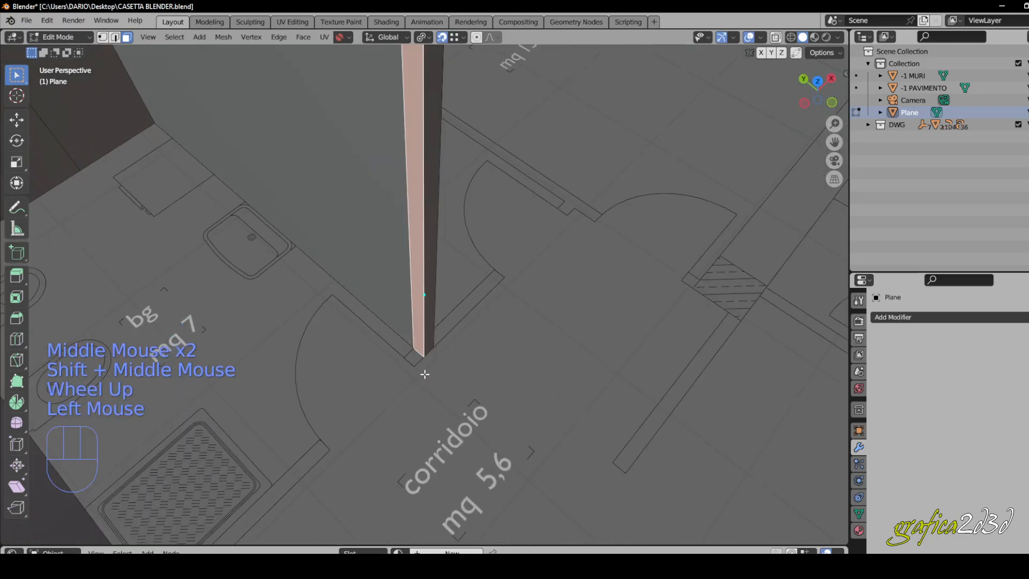
pyautogui.scroll(4, 426, 355)
pyautogui.press('e')
pyautogui.click(423, 294)
pyautogui.scroll(-2, 428, 298)
pyautogui.moveTo(429, 298); pyautogui.dragTo(425, 289, button='middle')
pyautogui.scroll(2, 425, 290)
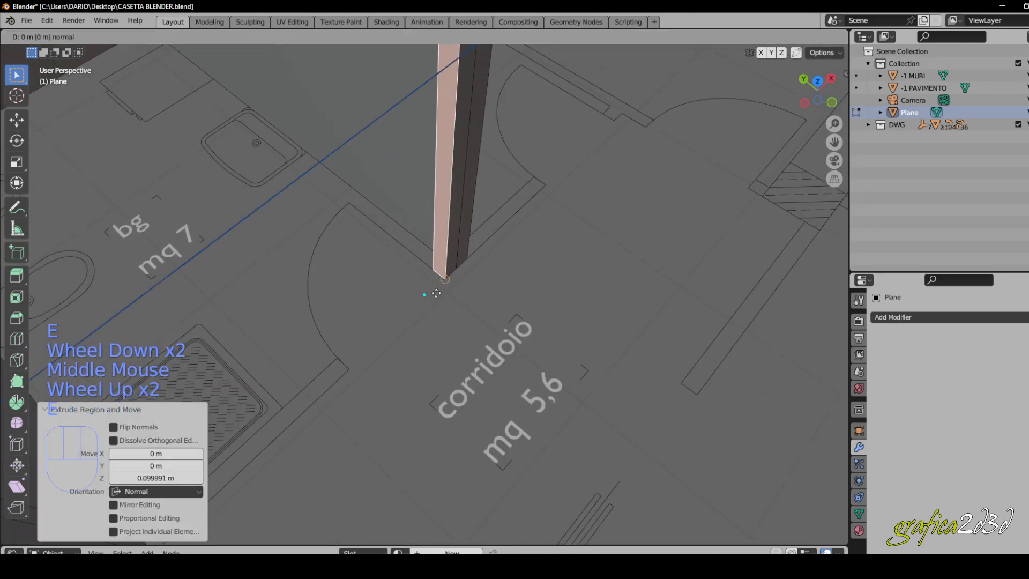
pyautogui.press('e')
# Extrude the end past the bathroom door 1.3 m along the shower to the studio-bathroom partition.
pyautogui.scroll(-1, 406, 346)
pyautogui.moveTo(406, 346); pyautogui.dragTo(478, 268, button='middle')
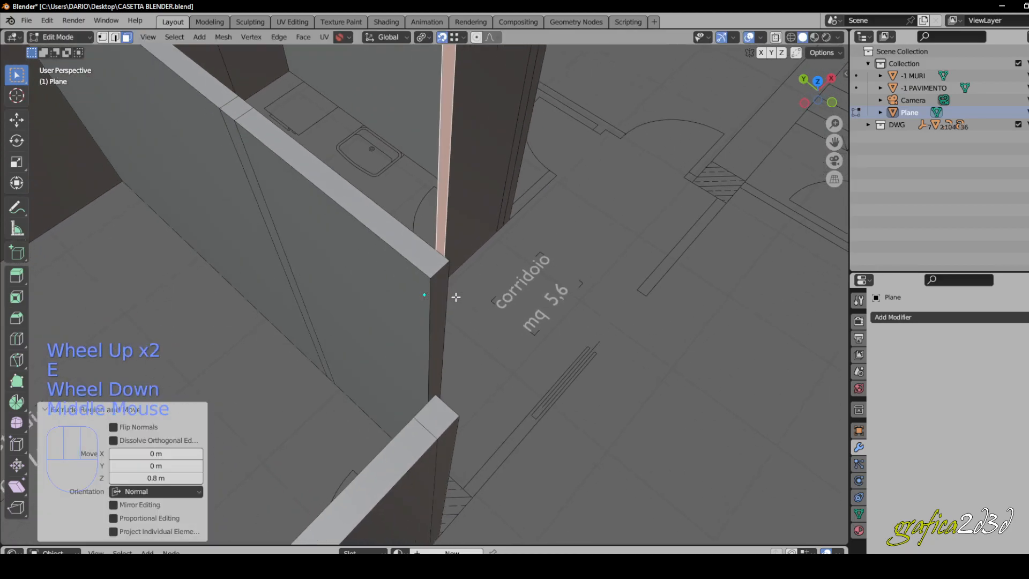
pyautogui.keyDown('shift'); pyautogui.moveTo(453, 303); pyautogui.dragTo(418, 248, button='middle'); pyautogui.keyUp('shift')
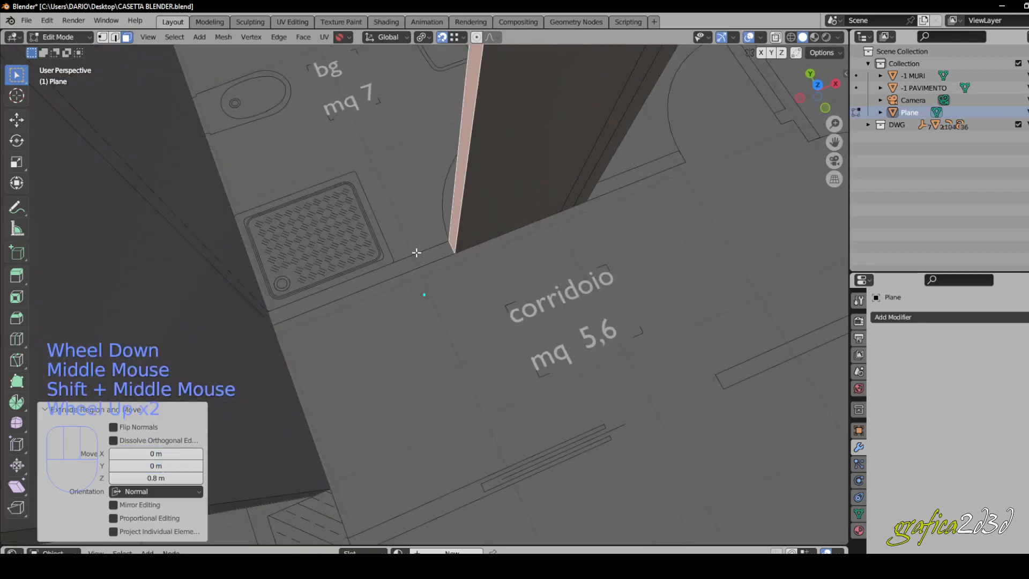
pyautogui.scroll(3, 417, 252)
pyautogui.press('e')
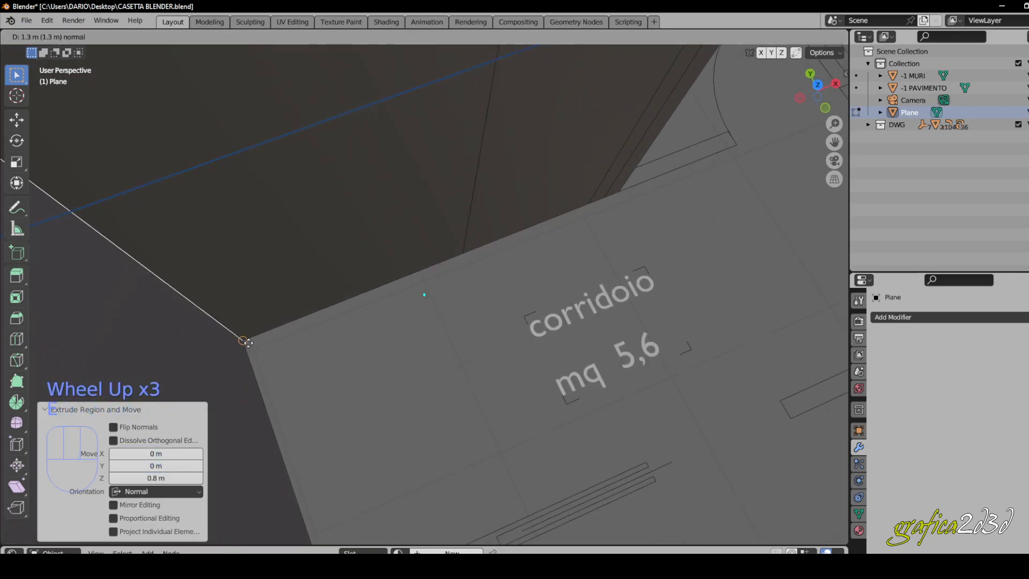
pyautogui.click(404, 326)
# Extrude the corner's "ripost"-side face along the corridor, segmented at the "ripost" door, ending with a 0.1 m piece at the "letto" partition.
pyautogui.scroll(-2, 404, 326)
pyautogui.moveTo(404, 326); pyautogui.dragTo(411, 291, button='middle')
pyautogui.scroll(2, 412, 291)
pyautogui.scroll(2, 411, 291)
pyautogui.click(364, 239)
pyautogui.scroll(-2, 364, 238)
pyautogui.moveTo(365, 239); pyautogui.dragTo(315, 223, button='middle')
pyautogui.scroll(3, 360, 268)
pyautogui.press('e')
pyautogui.click(373, 282)
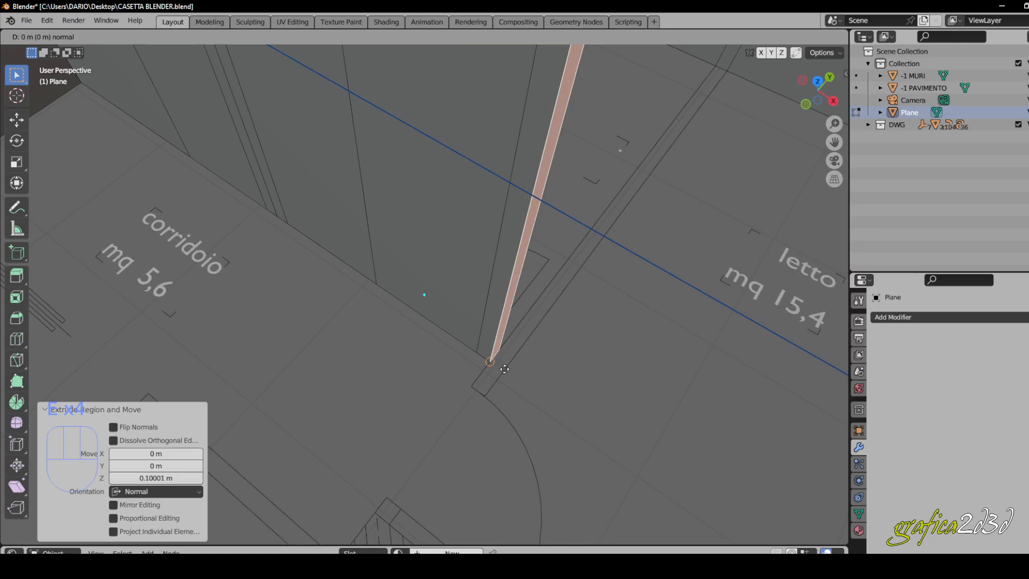
# Extrude through the "ripost"-"letto" partition's thickness, and extrude the corner's side face 3.2 m to the exterior wall.
pyautogui.scroll(-3, 426, 336)
pyautogui.moveTo(379, 322); pyautogui.dragTo(466, 354, button='middle')
pyautogui.scroll(-2, 471, 351)
pyautogui.keyDown('shift'); pyautogui.moveTo(466, 354); pyautogui.dragTo(416, 296, button='middle'); pyautogui.keyUp('shift')
pyautogui.scroll(3, 376, 370)
pyautogui.click(351, 346)
pyautogui.scroll(-4, 351, 347)
pyautogui.scroll(1, 322, 346)
pyautogui.scroll(2, 428, 246)
pyautogui.press('e')
pyautogui.click(452, 268)
# Extrude the corridor end of the "ripost"-"letto" partition 0.2 m to the "letto" door, 0.8 m across it and 0.1 m to the hatched pillar.
pyautogui.scroll(-2, 481, 255)
pyautogui.moveTo(481, 255); pyautogui.dragTo(418, 295, button='middle')
pyautogui.scroll(5, 432, 290)
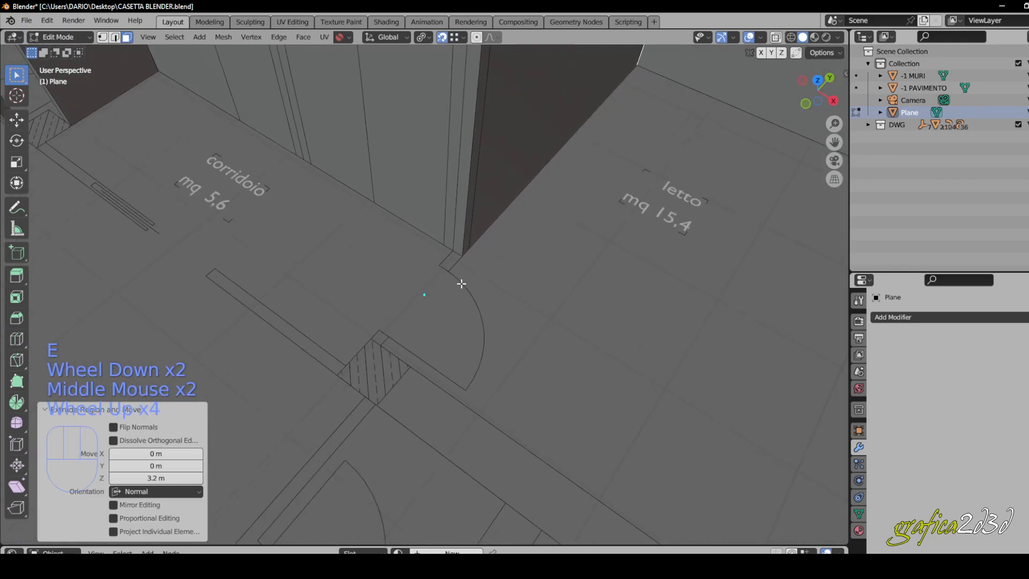
pyautogui.click(457, 235)
pyautogui.press('e')
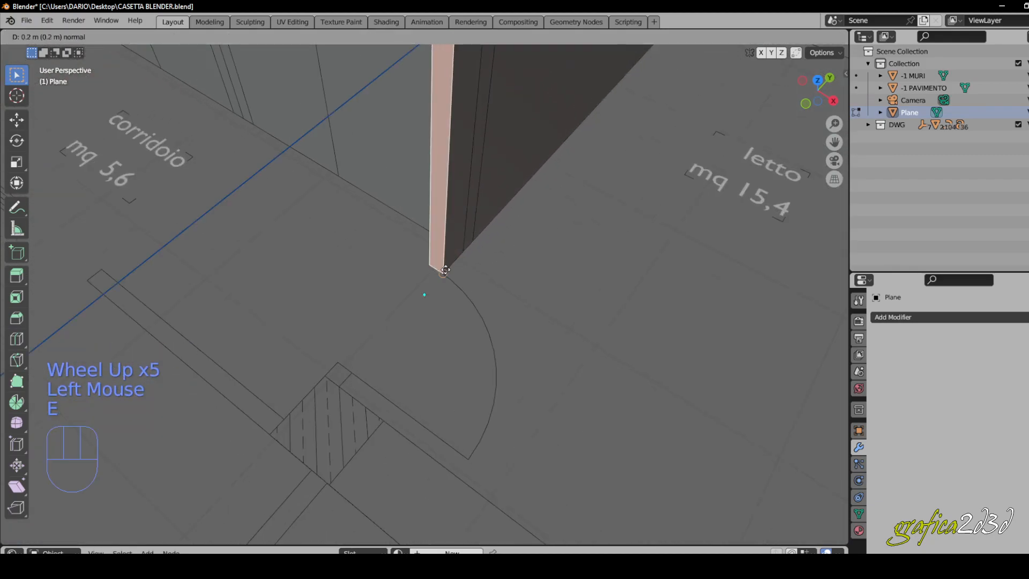
pyautogui.press('e')
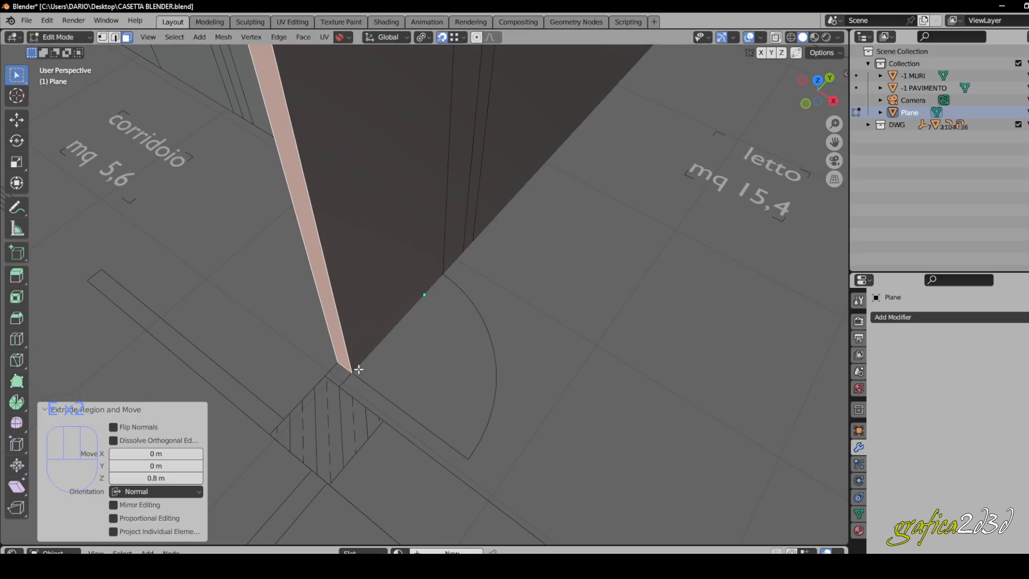
pyautogui.press('e')
# Extrude the exterior-wall face between "letto" and the stairs 3.2 m to the hatched pillar.
pyautogui.scroll(-2, 413, 327)
pyautogui.moveTo(413, 327); pyautogui.dragTo(420, 294, button='middle')
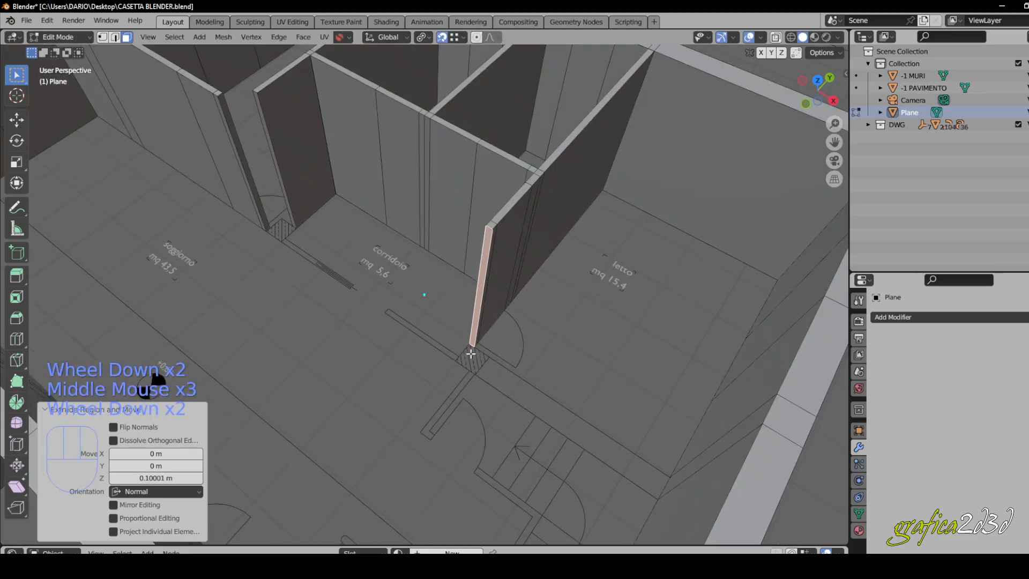
pyautogui.scroll(-2, 492, 386)
pyautogui.moveTo(492, 385)
pyautogui.mouseDown(button='middle')
pyautogui.moveTo(470, 375)
pyautogui.moveTo(453, 337)
pyautogui.moveTo(485, 384)
pyautogui.mouseUp(button='middle')
pyautogui.scroll(-1, 470, 374)
pyautogui.scroll(-1, 452, 338)
pyautogui.keyDown('shift'); pyautogui.scroll(-1, 484, 384); pyautogui.keyUp('shift')
pyautogui.scroll(2, 549, 216)
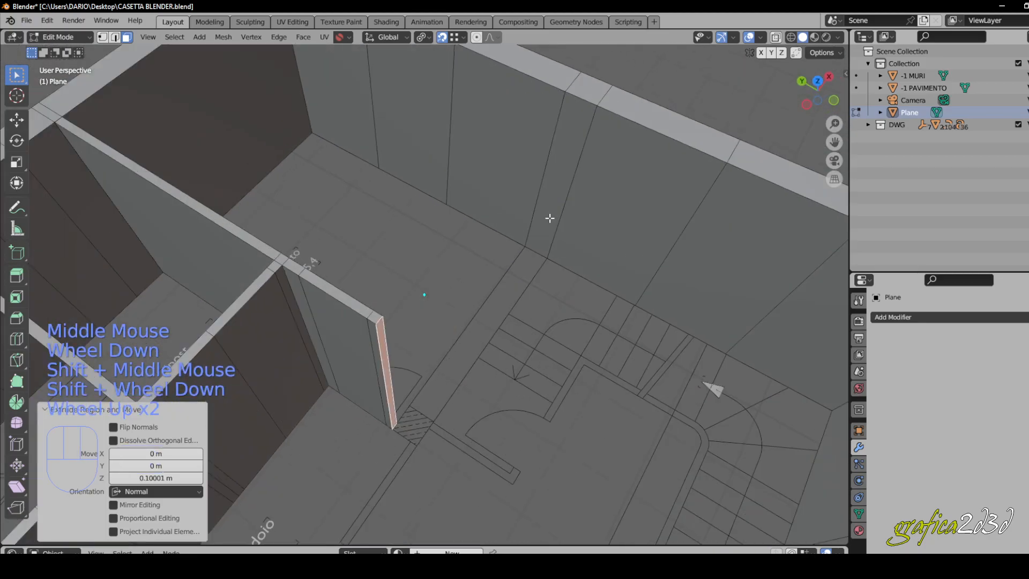
pyautogui.click(549, 216)
pyautogui.scroll(1, 518, 287)
pyautogui.moveTo(519, 287); pyautogui.dragTo(548, 216, button='middle')
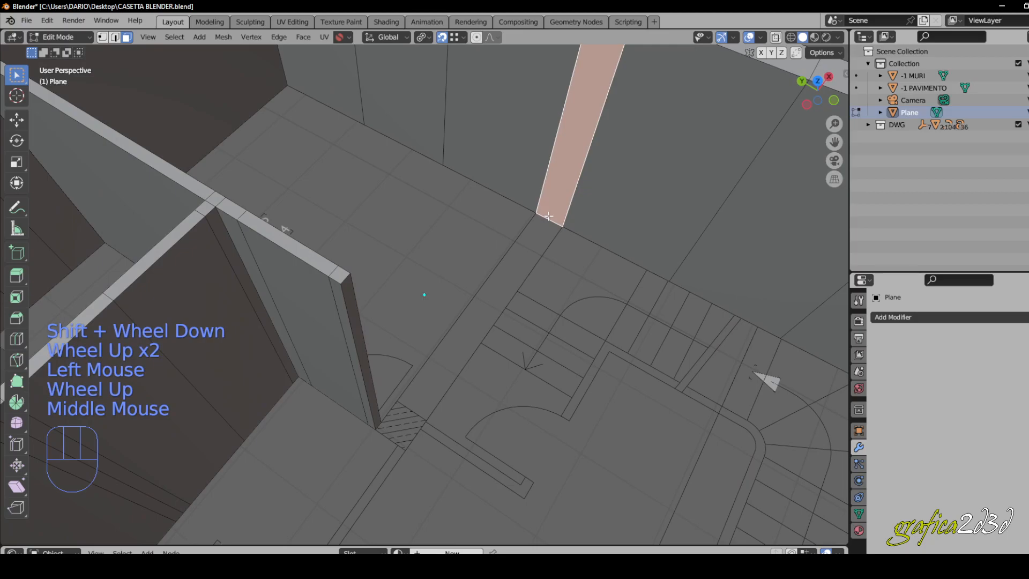
pyautogui.press('e')
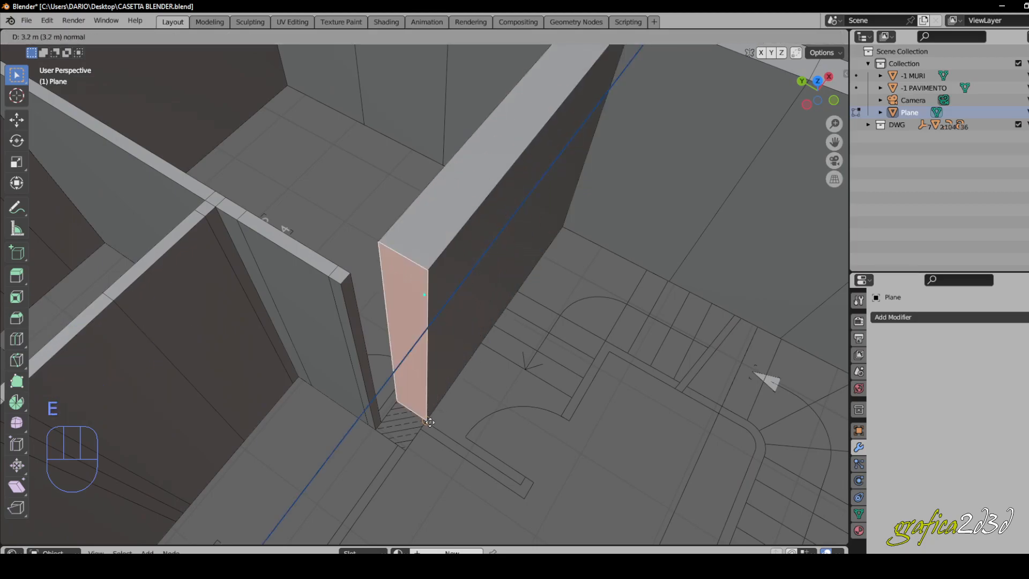
pyautogui.click(436, 410)
# Extrude the "letto"-stairs wall end 0.1144 m to the partition's edge and 0.2856 m through the hatched pillar.
pyautogui.scroll(3, 436, 410)
pyautogui.press('e')
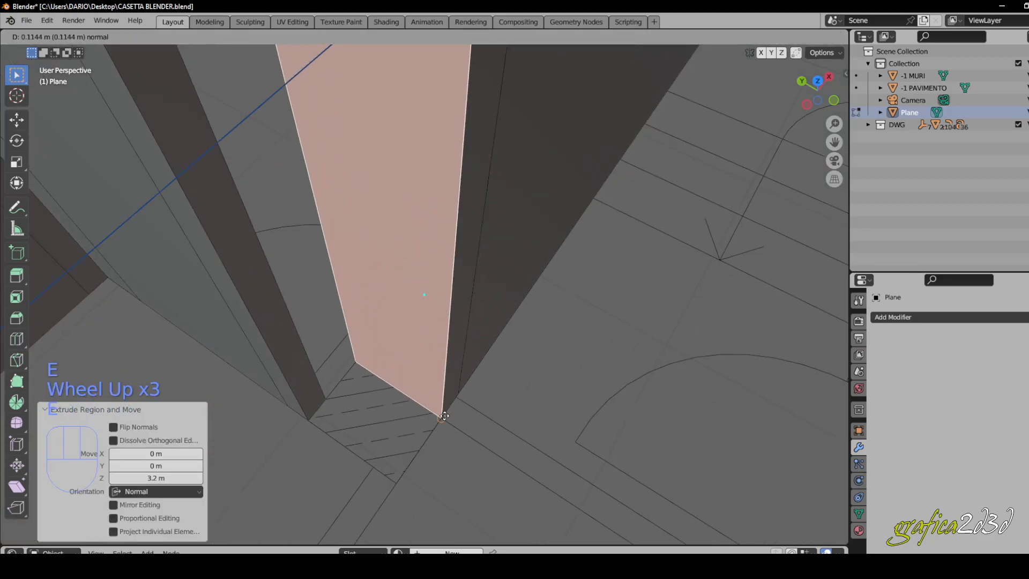
pyautogui.moveTo(445, 416); pyautogui.dragTo(466, 348, button='middle')
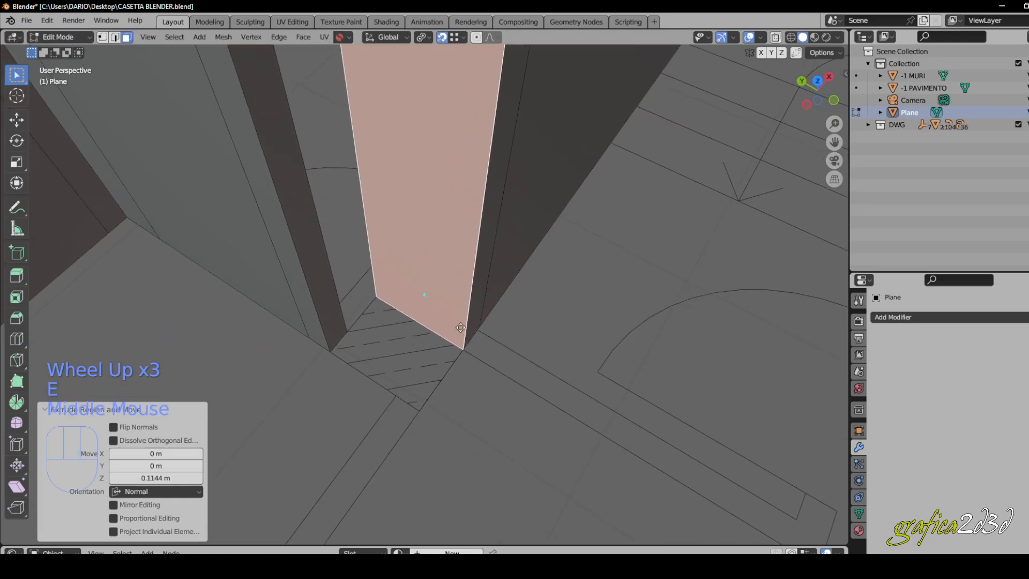
pyautogui.press('e')
# Extrude the narrow face beside the "letto" pillar 1.2 m along the stair-side partition and on to the partition's outer edge.
pyautogui.scroll(-3, 422, 414)
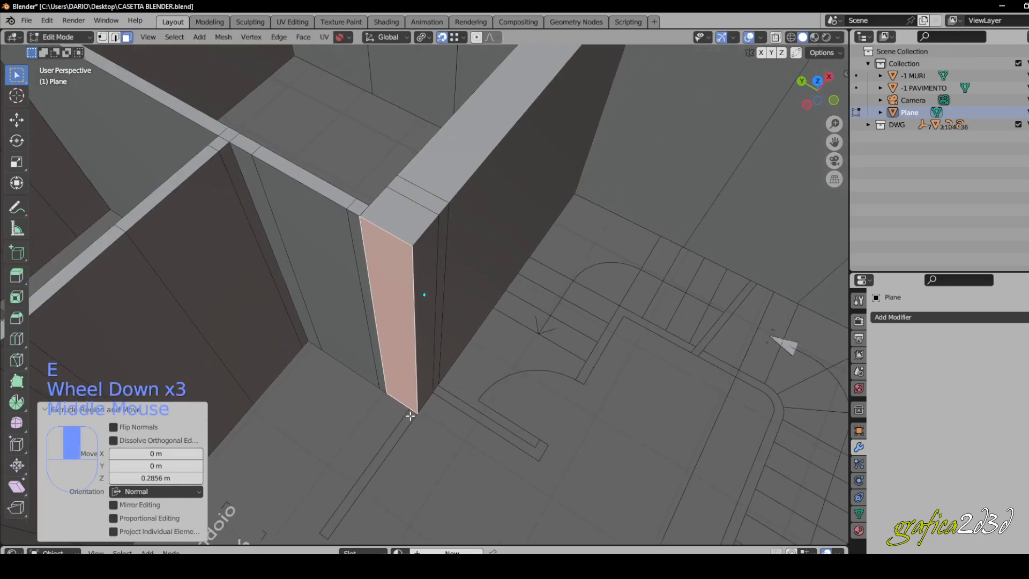
pyautogui.moveTo(420, 294); pyautogui.dragTo(356, 362, button='middle')
pyautogui.scroll(2, 337, 349)
pyautogui.click(292, 297)
pyautogui.press('e')
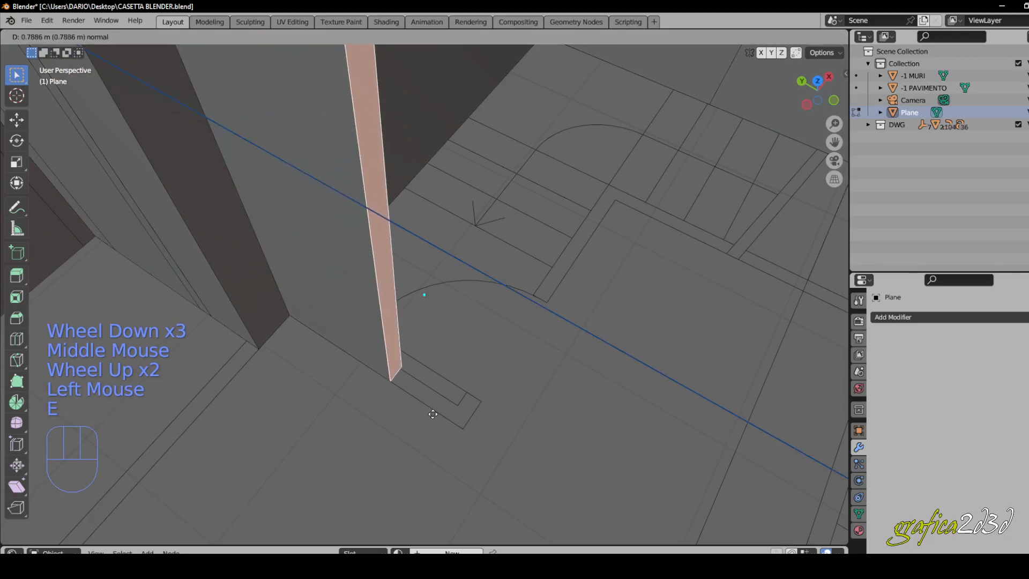
pyautogui.click(462, 407)
pyautogui.scroll(-1, 461, 408)
pyautogui.moveTo(461, 407); pyautogui.dragTo(391, 388, button='middle')
pyautogui.scroll(4, 391, 388)
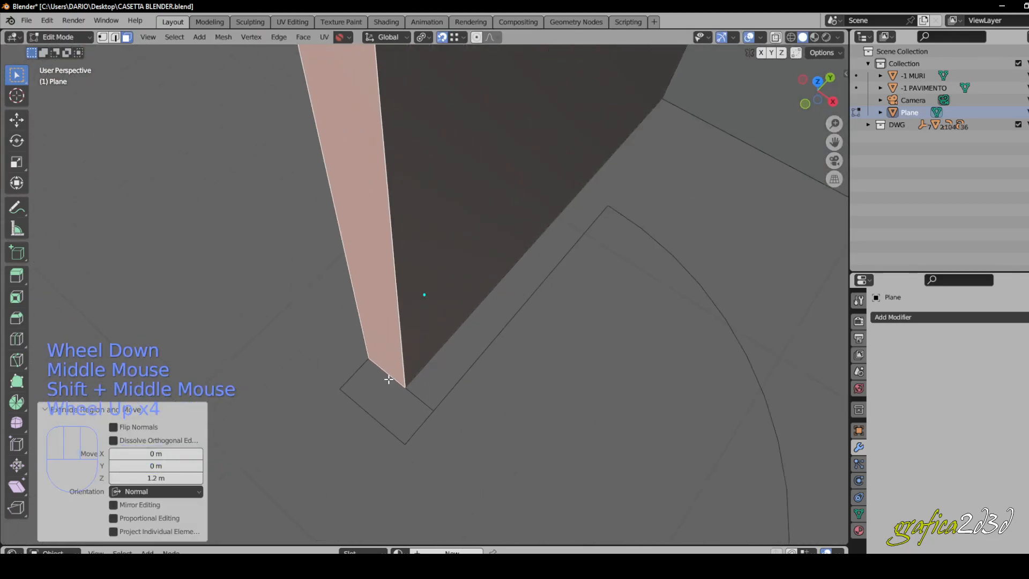
pyautogui.press('e')
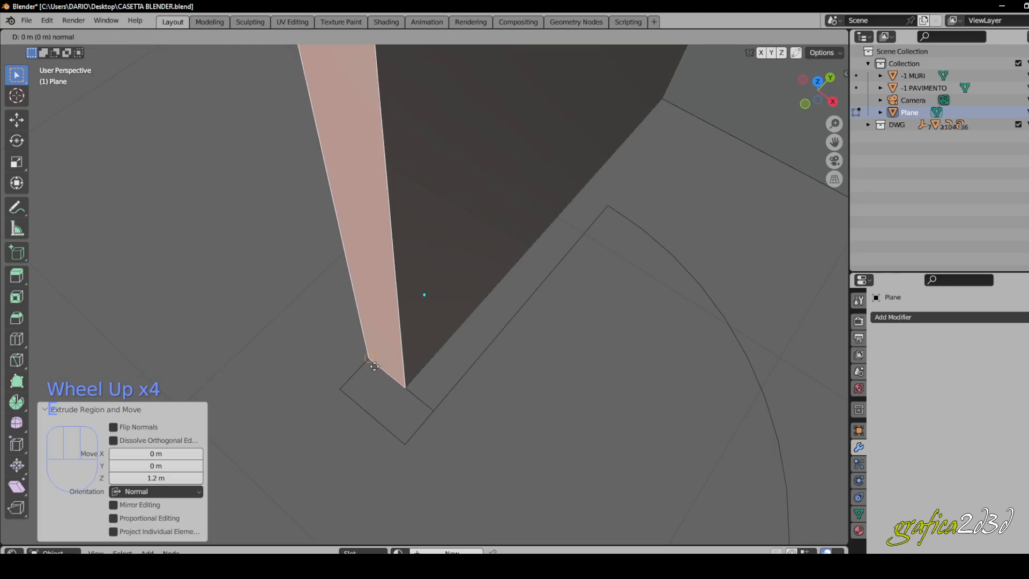
# Extrude the side face at the stair-side partition's end 0.085602 m to the door and 0.8 m across the door opening.
pyautogui.scroll(-4, 372, 355)
pyautogui.moveTo(372, 355); pyautogui.dragTo(306, 307, button='middle')
pyautogui.scroll(2, 328, 317)
pyautogui.click(330, 318)
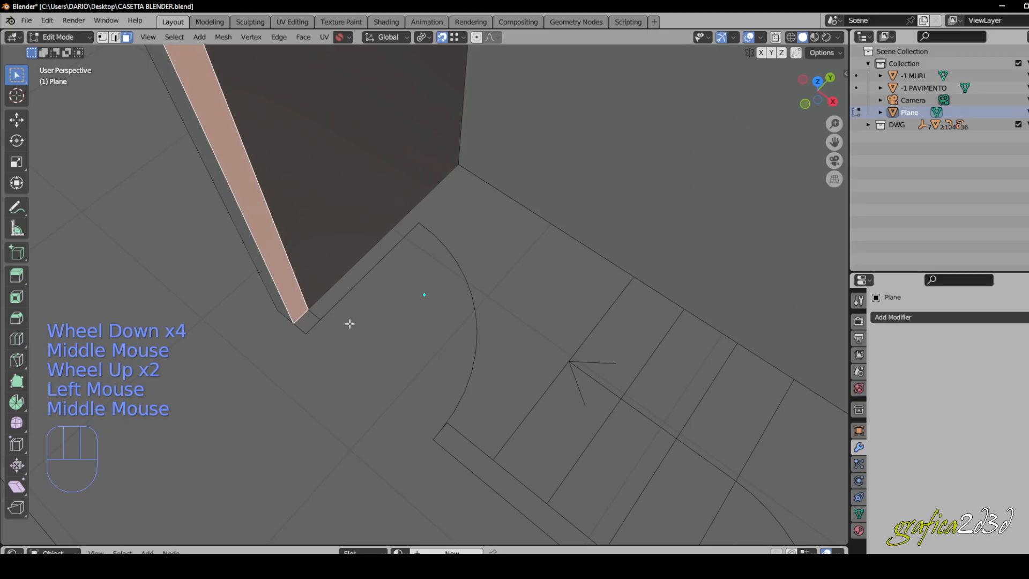
pyautogui.press('e')
pyautogui.click(306, 316)
pyautogui.press('e')
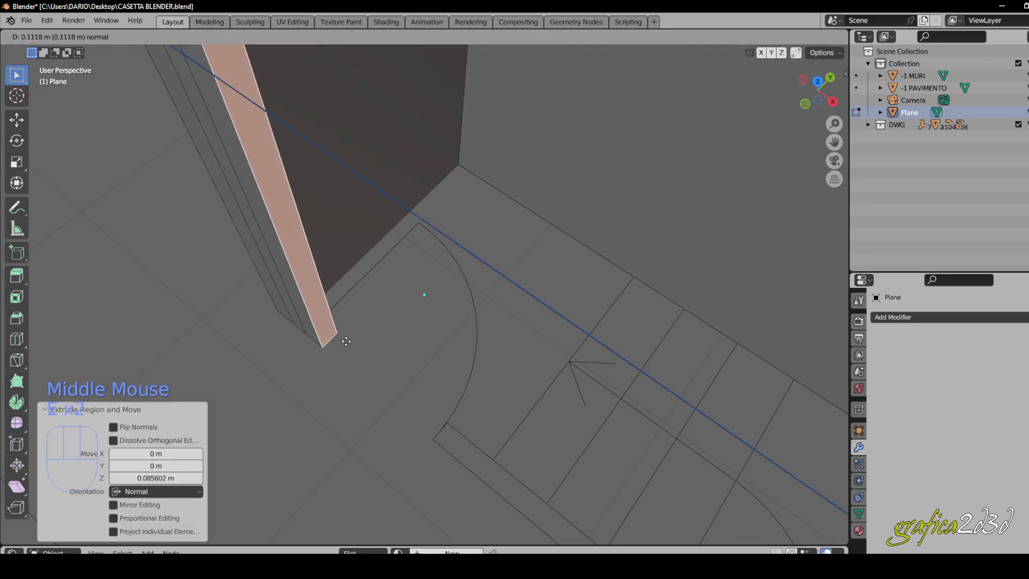
# Extrude the end past the stair-side door along the plan to the staircase corner, and extrude one further segment there.
pyautogui.scroll(-2, 388, 330)
pyautogui.moveTo(388, 324); pyautogui.dragTo(409, 359, button='middle')
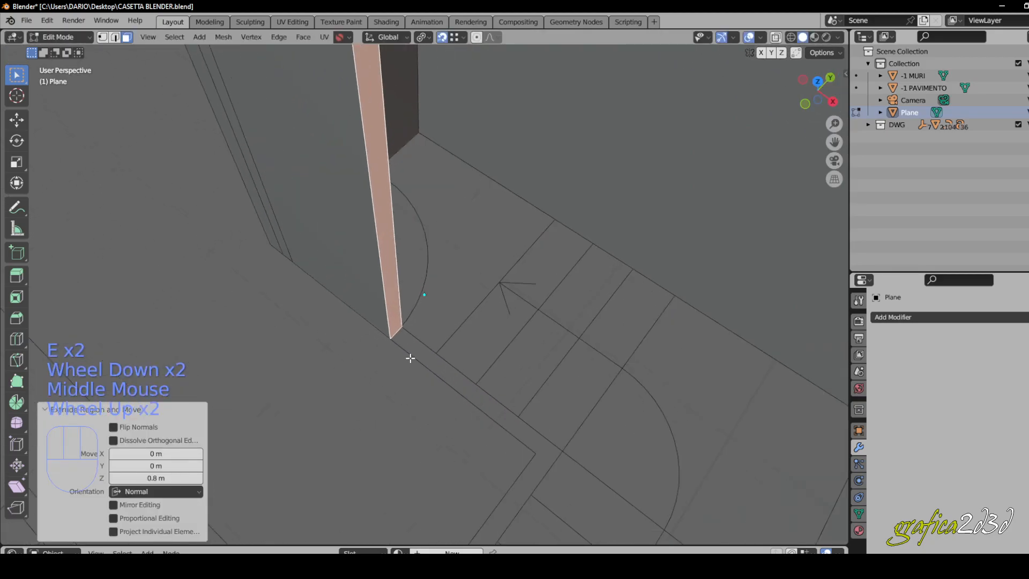
pyautogui.scroll(2, 409, 358)
pyautogui.press('e')
pyautogui.click(536, 454)
pyautogui.moveTo(536, 454); pyautogui.dragTo(357, 357, button='middle')
pyautogui.scroll(2, 439, 409)
pyautogui.press('e')
pyautogui.click(444, 410)
# Extrude the studio-"soggiorno" partition's end face 0.4 m along the hatched pillar to its far edge.
pyautogui.scroll(-4, 444, 410)
pyautogui.scroll(-4, 452, 360)
pyautogui.scroll(2, 458, 317)
pyautogui.scroll(4, 458, 317)
pyautogui.scroll(1, 625, 300)
pyautogui.scroll(-2, 625, 300)
pyautogui.scroll(4, 440, 269)
pyautogui.scroll(3, 358, 340)
pyautogui.click(324, 337)
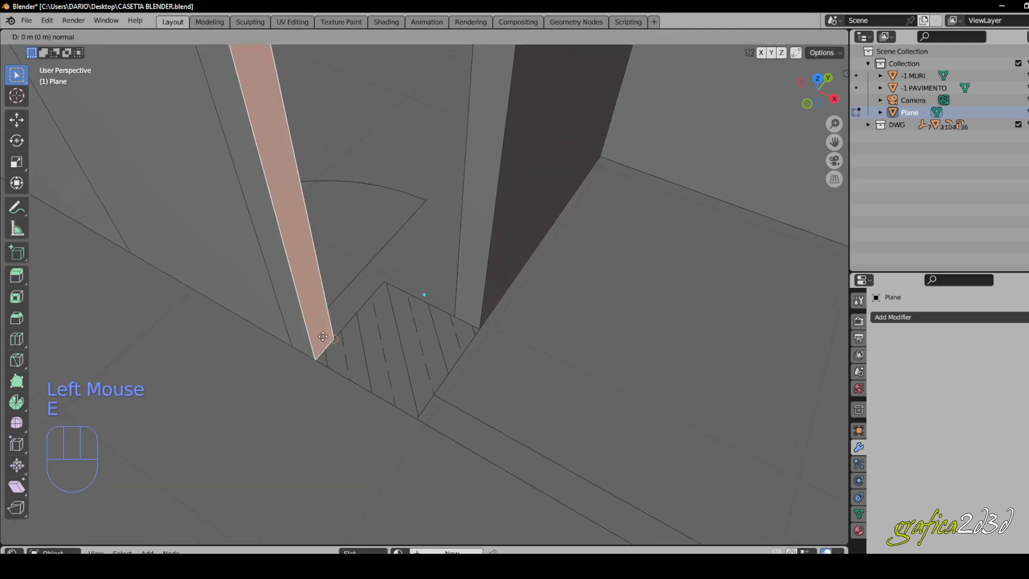
pyautogui.click(416, 414)
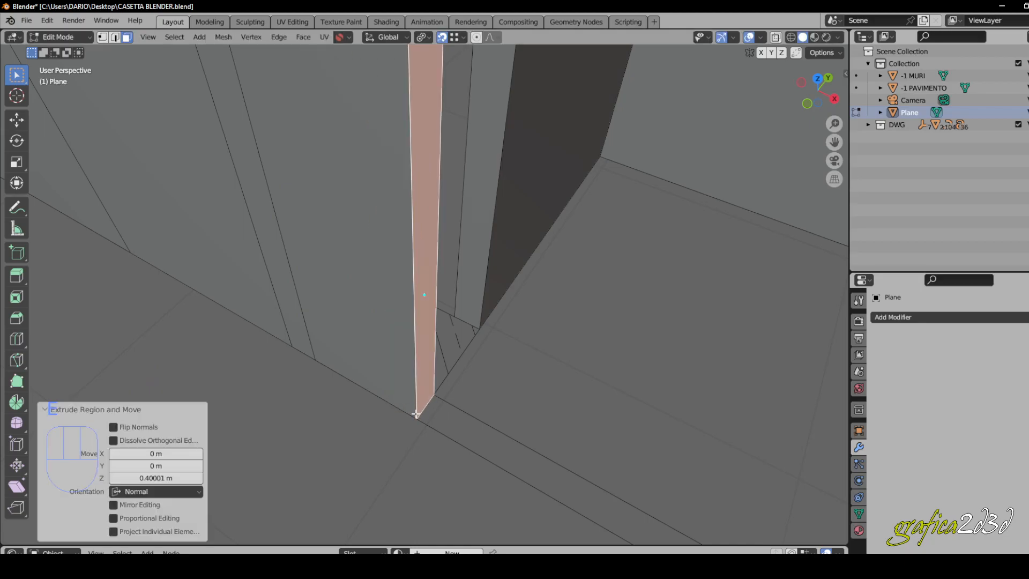
# Extrude the inner side face of the pillar segment 0.3 m to fill the hatched pillar beside the studio partition.
pyautogui.scroll(-4, 413, 372)
pyautogui.moveTo(413, 372); pyautogui.dragTo(365, 396, button='middle')
pyautogui.scroll(3, 363, 396)
pyautogui.click(381, 363)
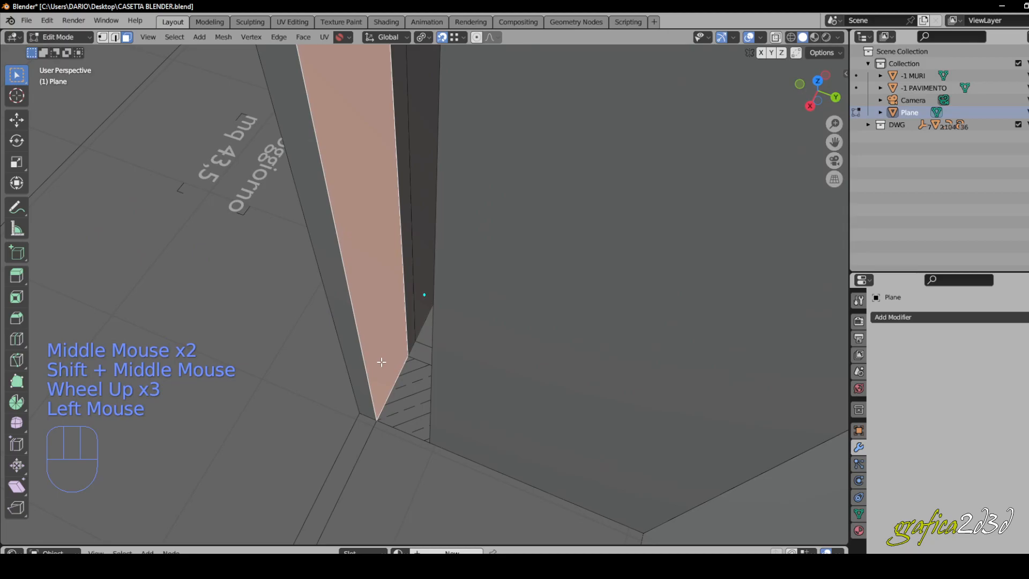
pyautogui.press('e')
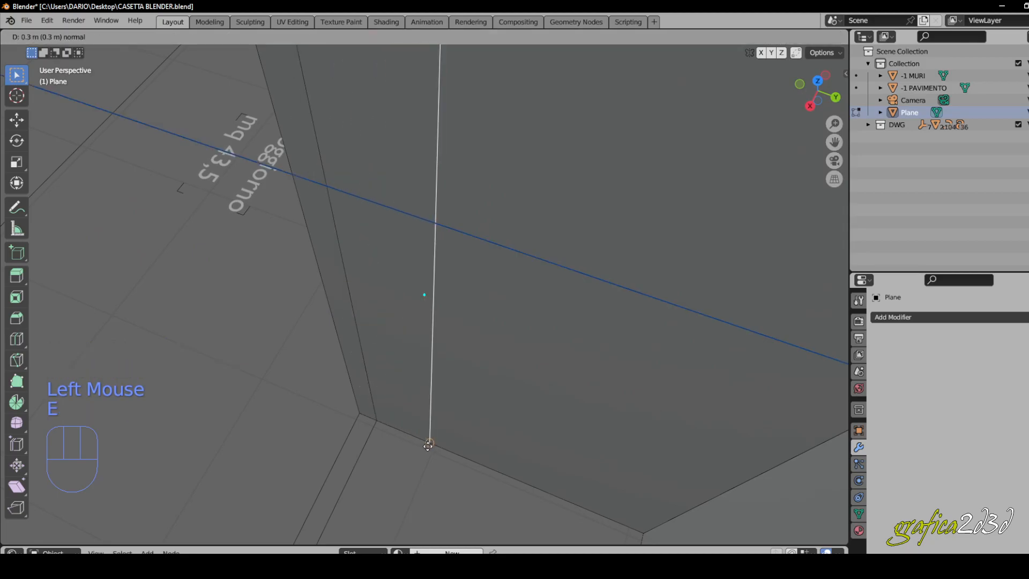
pyautogui.click(429, 443)
# Extrude the pillar's corridor-side face 1.7 m along the "soggiorno"-corridor partition to the end of the sliding-door symbol.
pyautogui.scroll(-3, 466, 343)
pyautogui.moveTo(446, 336); pyautogui.dragTo(390, 284, button='middle')
pyautogui.scroll(2, 445, 335)
pyautogui.click(410, 295)
pyautogui.scroll(-3, 420, 316)
pyautogui.scroll(1, 398, 283)
pyautogui.scroll(2, 398, 282)
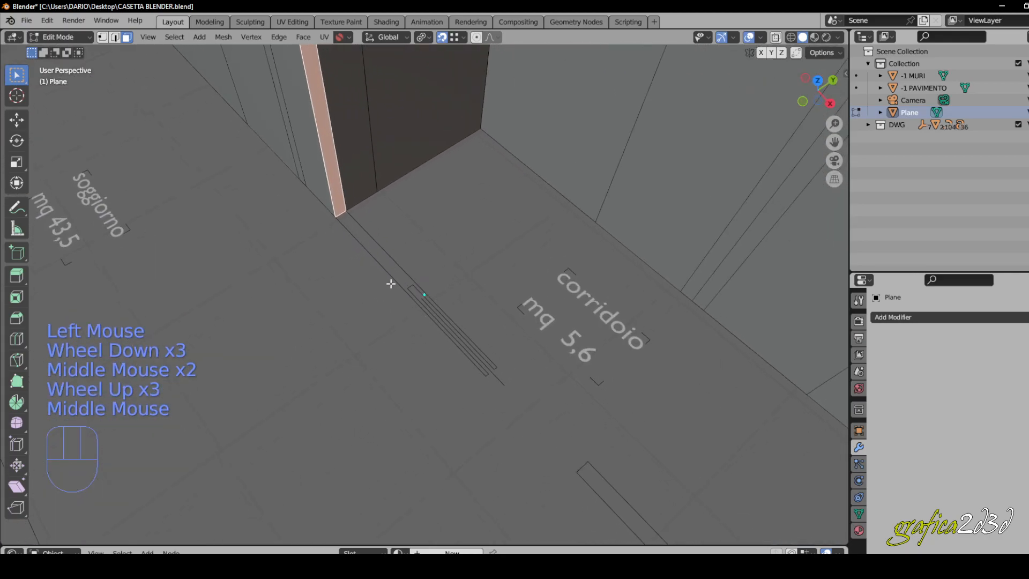
pyautogui.press('e')
pyautogui.click(488, 376)
# Extrude the "soggiorno"-corridor partition end 0.8 m across the sliding-door opening and 1.5 m to the pillar by "letto".
pyautogui.scroll(-1, 488, 376)
pyautogui.moveTo(488, 377); pyautogui.dragTo(526, 324, button='middle')
pyautogui.scroll(2, 524, 381)
pyautogui.press('e')
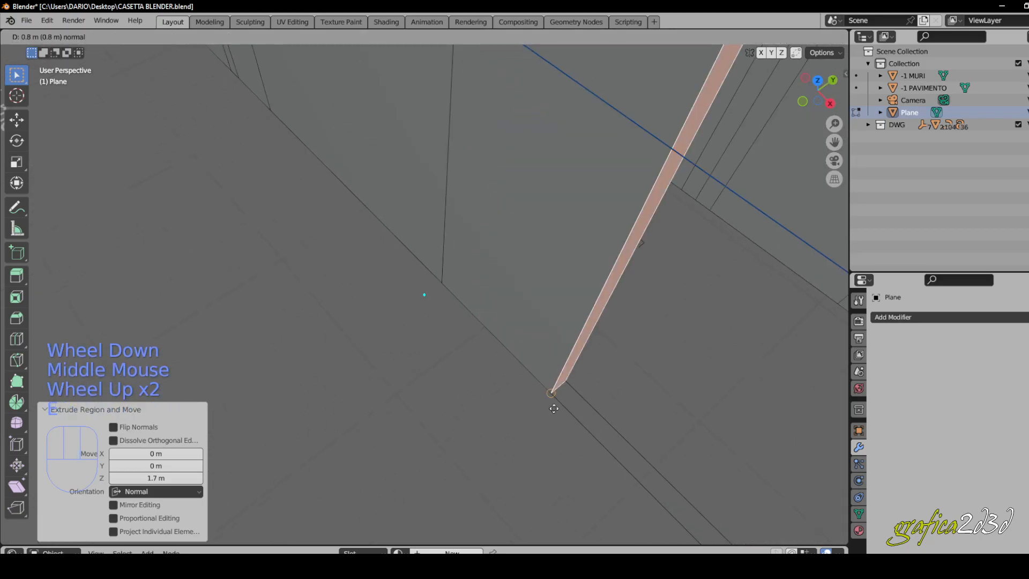
pyautogui.scroll(-2, 431, 317)
pyautogui.moveTo(432, 294); pyautogui.dragTo(614, 277, button='middle')
pyautogui.keyDown('shift'); pyautogui.scroll(1, 510, 329); pyautogui.keyUp('shift')
pyautogui.scroll(3, 613, 277)
pyautogui.moveTo(540, 307); pyautogui.dragTo(505, 302, button='middle')
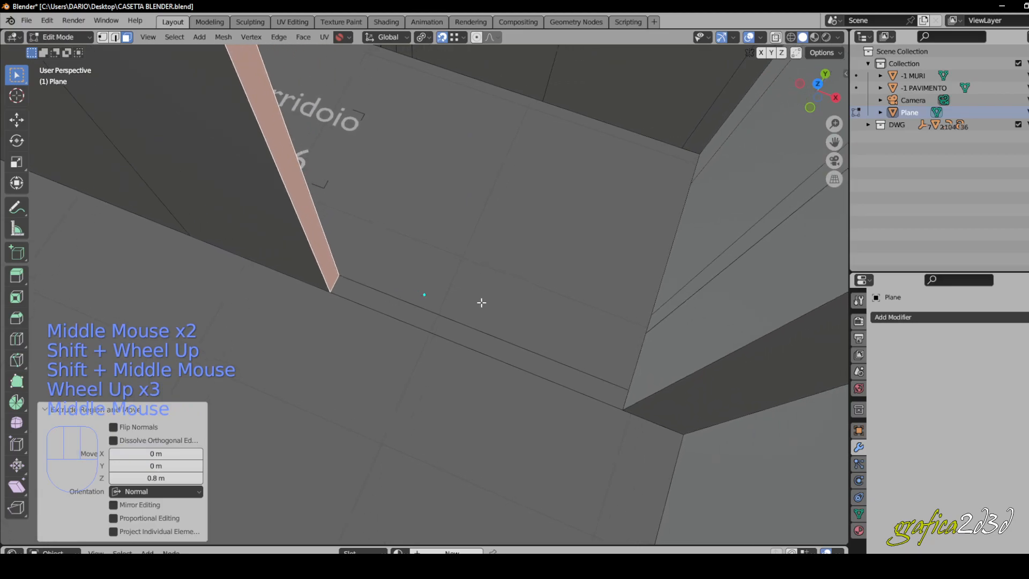
pyautogui.press('e')
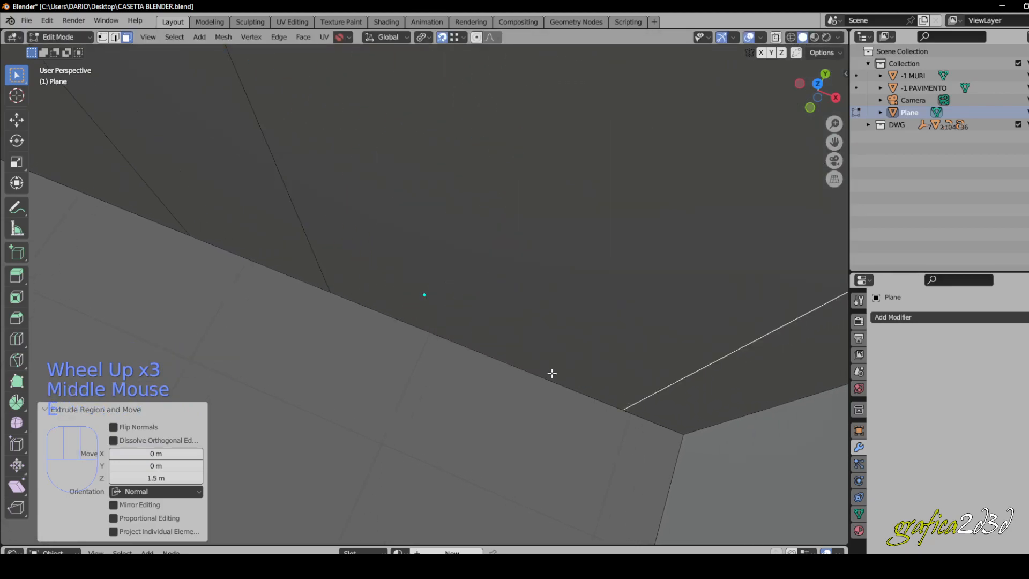
# Deselect the last face and examine the overall partition layout and the separate basement model from above.
pyautogui.scroll(-6, 553, 375)
pyautogui.moveTo(553, 375); pyautogui.dragTo(492, 364, button='middle')
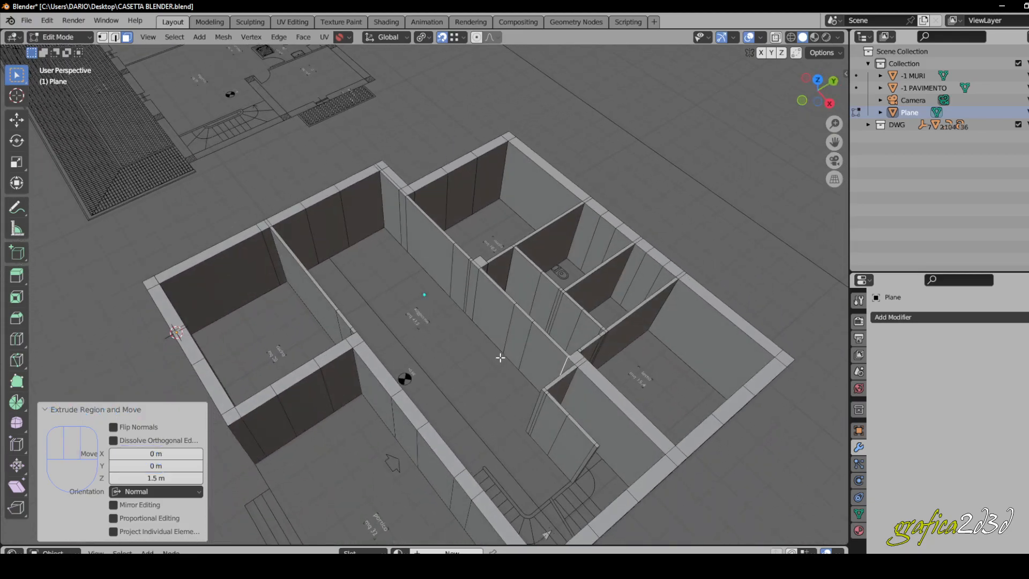
pyautogui.click(687, 253)
pyautogui.scroll(-3, 555, 240)
pyautogui.moveTo(555, 241); pyautogui.dragTo(529, 268, button='middle')
pyautogui.scroll(-3, 435, 300)
pyautogui.scroll(4, 510, 253)
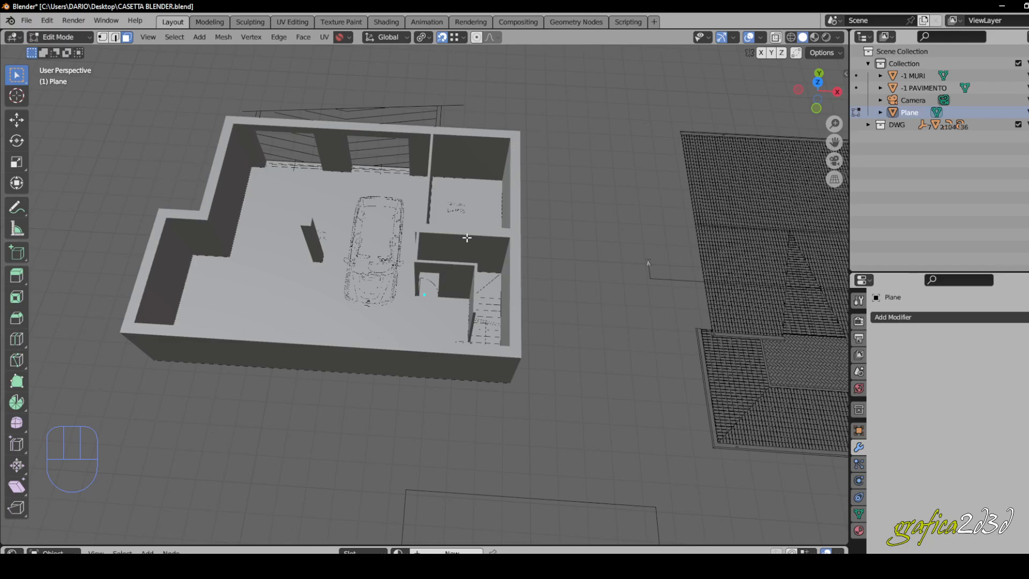
# Clear the outliner selection and examine the basement model alongside the ground-floor walls and surrounding plan drawings.
pyautogui.click(967, 184)
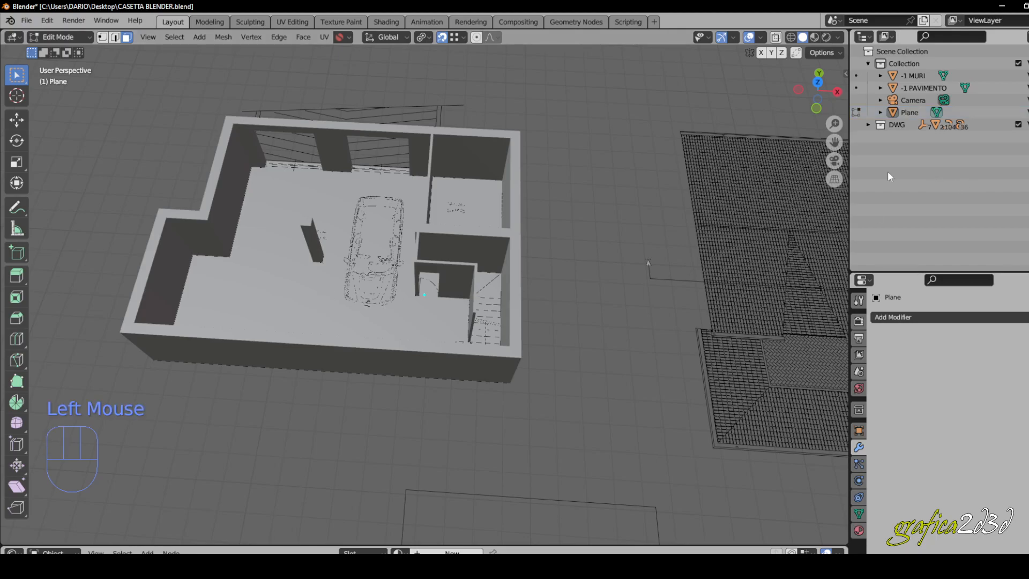
pyautogui.scroll(-4, 490, 220)
pyautogui.moveTo(529, 230); pyautogui.dragTo(473, 272, button='middle')
pyautogui.scroll(3, 382, 269)
pyautogui.moveTo(382, 269); pyautogui.dragTo(598, 222, button='middle')
pyautogui.moveTo(454, 215); pyautogui.dragTo(493, 209, button='middle')
pyautogui.moveTo(579, 198); pyautogui.dragTo(464, 224, button='middle')
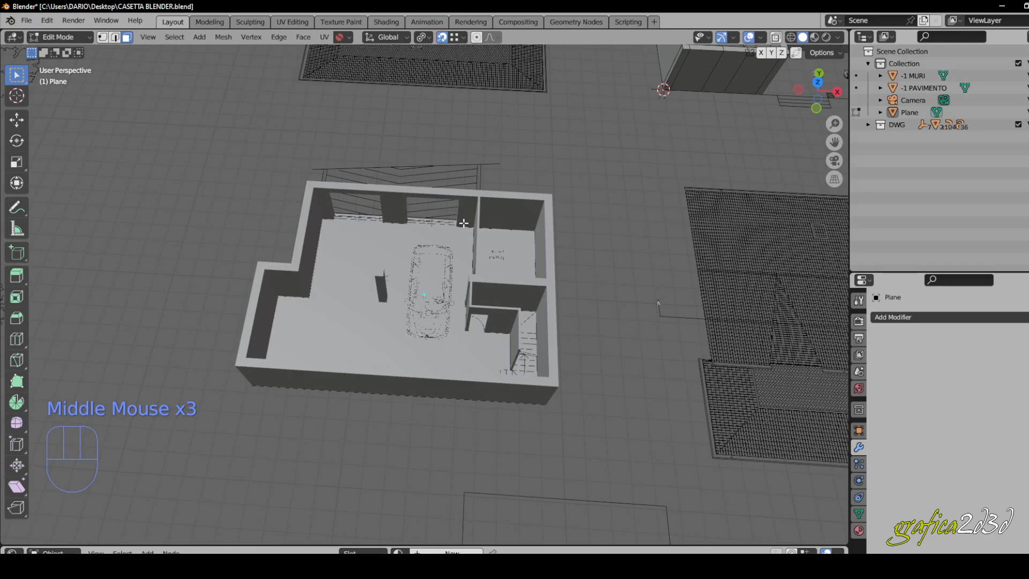
pyautogui.scroll(-3, 463, 223)
pyautogui.moveTo(509, 215); pyautogui.dragTo(593, 152, button='middle')
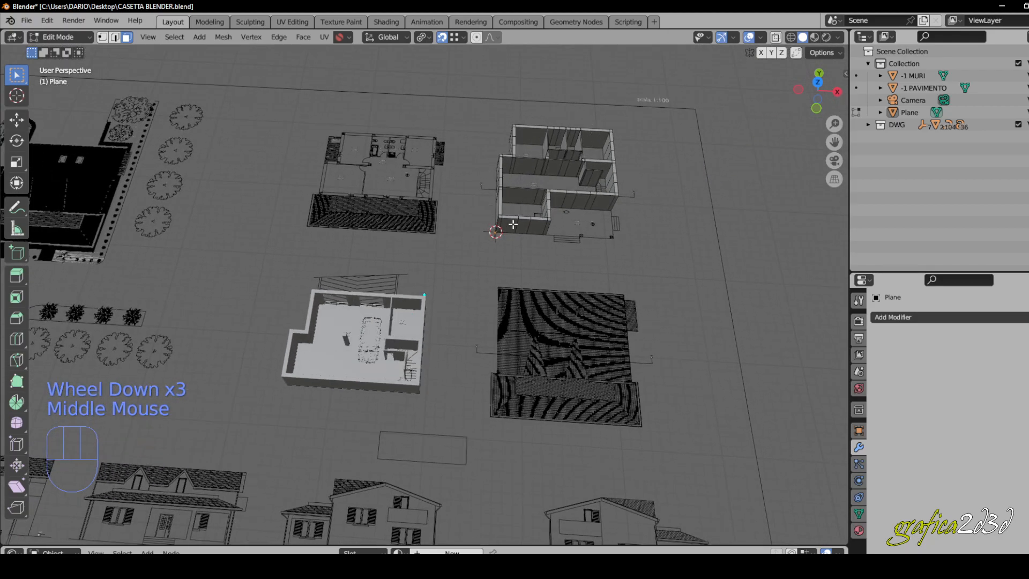
pyautogui.moveTo(461, 242); pyautogui.dragTo(611, 134, button='middle')
pyautogui.keyDown('shift'); pyautogui.moveTo(555, 189); pyautogui.dragTo(630, 125, button='middle'); pyautogui.keyUp('shift')
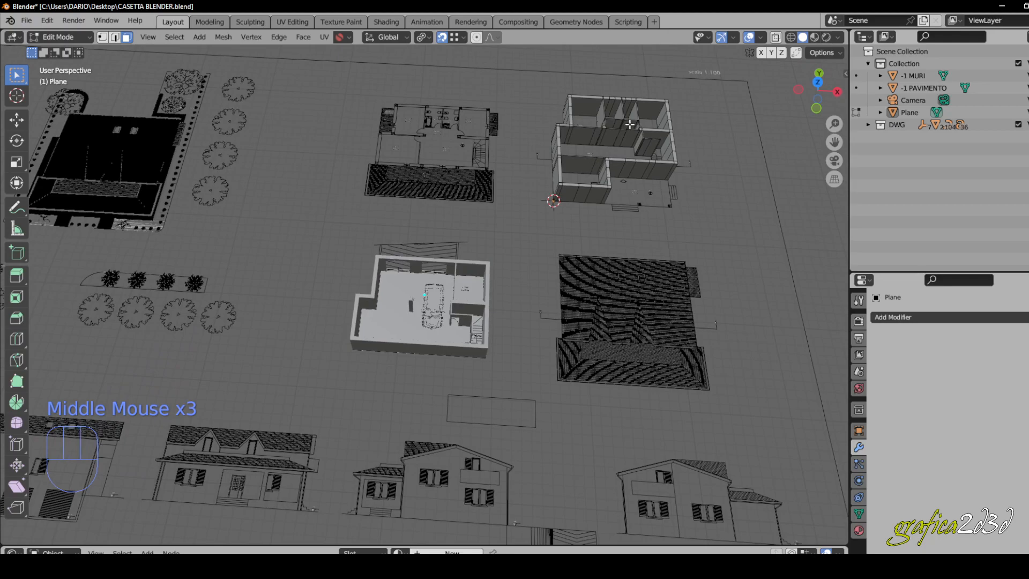
pyautogui.keyDown('shift'); pyautogui.moveTo(570, 170); pyautogui.dragTo(644, 138, button='middle'); pyautogui.keyUp('shift')
pyautogui.keyDown('shift'); pyautogui.moveTo(530, 196); pyautogui.dragTo(597, 168, button='middle'); pyautogui.keyUp('shift')
pyautogui.scroll(5, 455, 237)
pyautogui.keyDown('shift'); pyautogui.moveTo(454, 237); pyautogui.dragTo(492, 203, button='middle'); pyautogui.keyUp('shift')
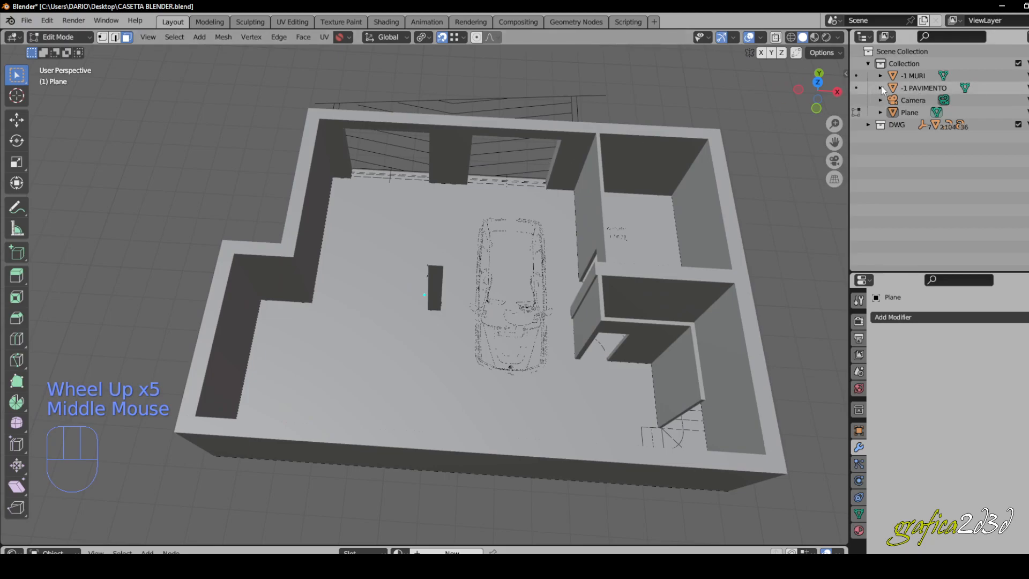
# Select the -1 MURI object and hide -1 PAVIMENTO so that the basement floor is out of the way.
pyautogui.click(911, 76)
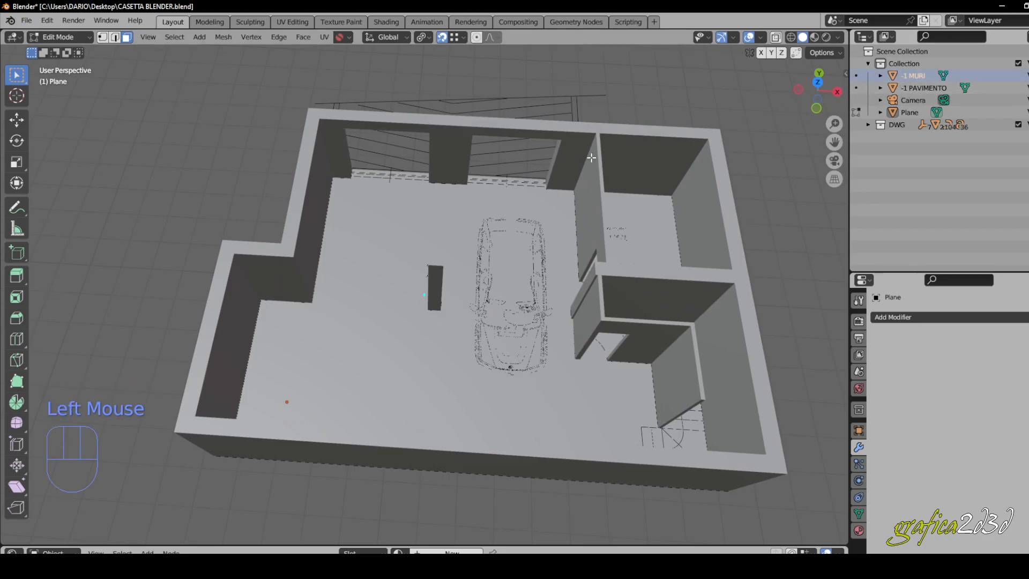
pyautogui.keyDown('shift'); pyautogui.moveTo(591, 159); pyautogui.dragTo(570, 146, button='middle'); pyautogui.keyUp('shift')
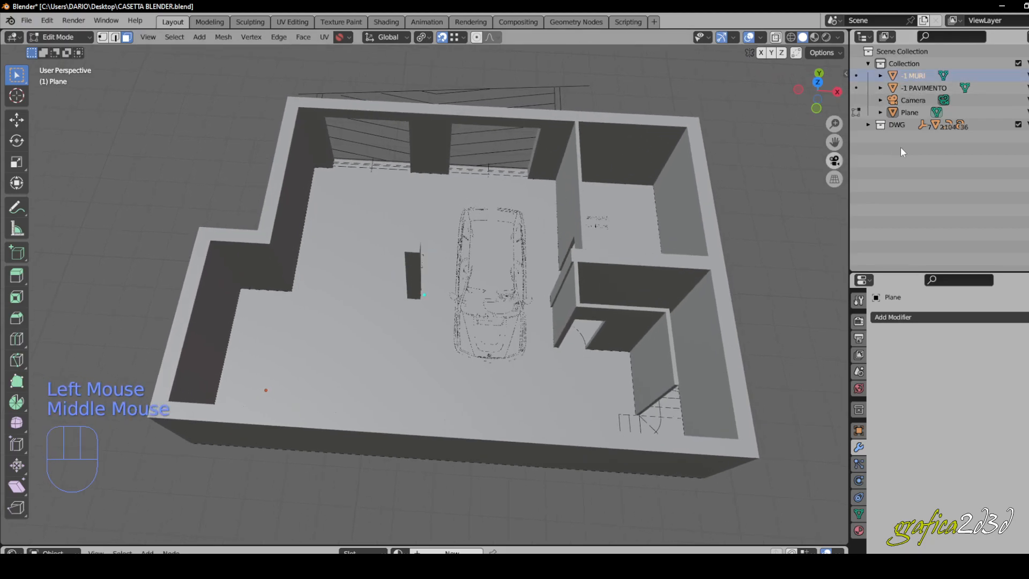
pyautogui.click(1027, 88)
pyautogui.keyDown('shift'); pyautogui.moveTo(487, 248); pyautogui.dragTo(470, 236, button='middle'); pyautogui.keyUp('shift')
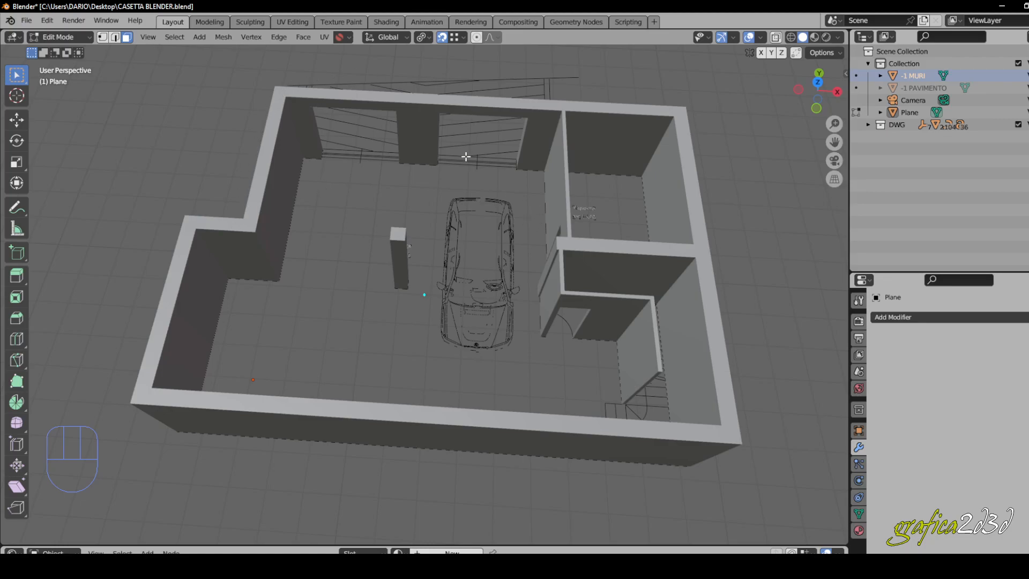
pyautogui.moveTo(467, 154); pyautogui.dragTo(370, 151, button='middle')
pyautogui.moveTo(345, 192); pyautogui.dragTo(372, 194, button='middle')
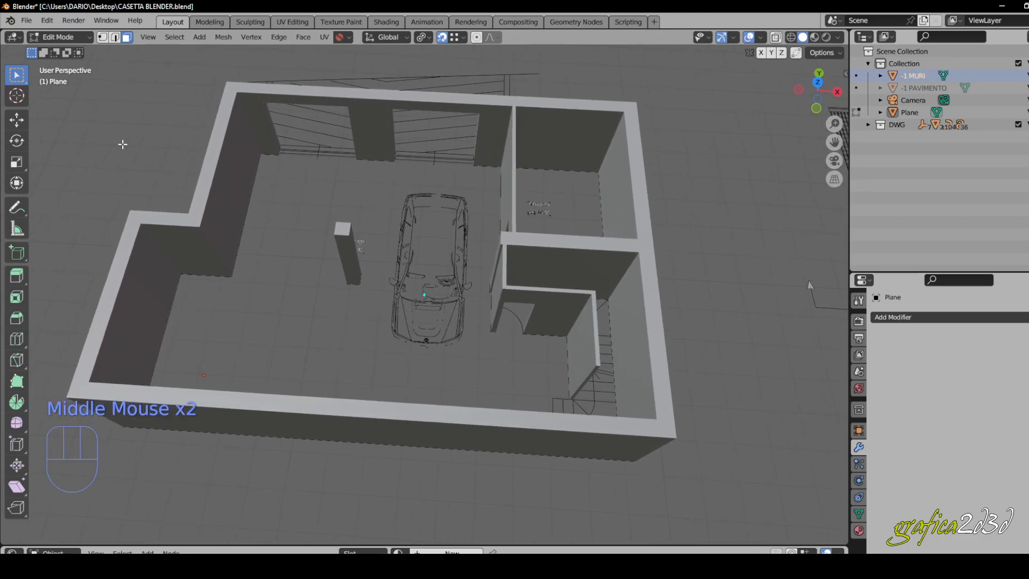
# Leave the mesh editing of Plane and start editing the -1 MURI wall mesh in Edit Mode.
pyautogui.press('Tab')
pyautogui.click(206, 172)
pyautogui.click(209, 179)
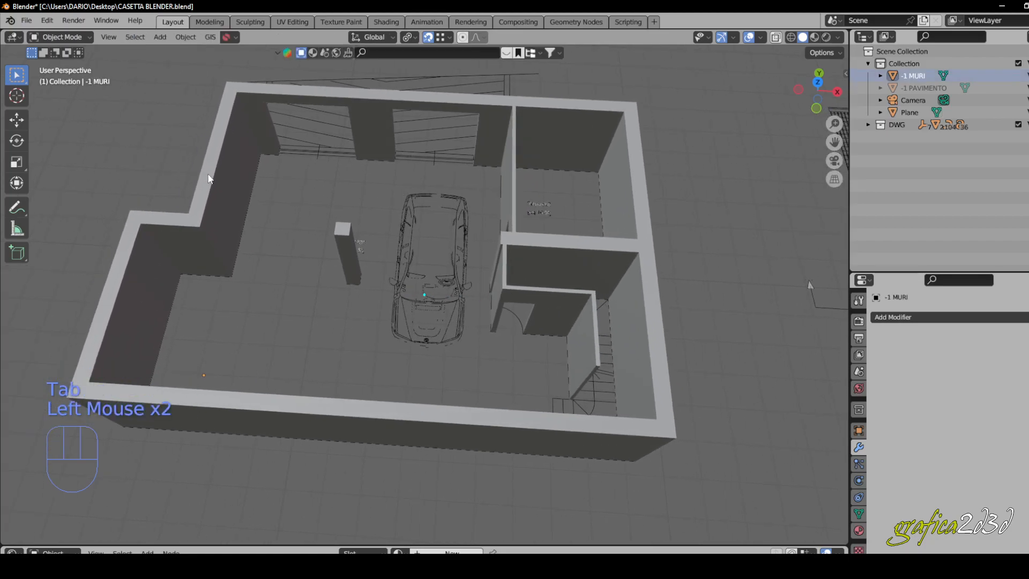
pyautogui.moveTo(245, 286); pyautogui.dragTo(131, 214)
pyautogui.click(204, 224)
pyautogui.click(198, 226)
pyautogui.press('Tab')
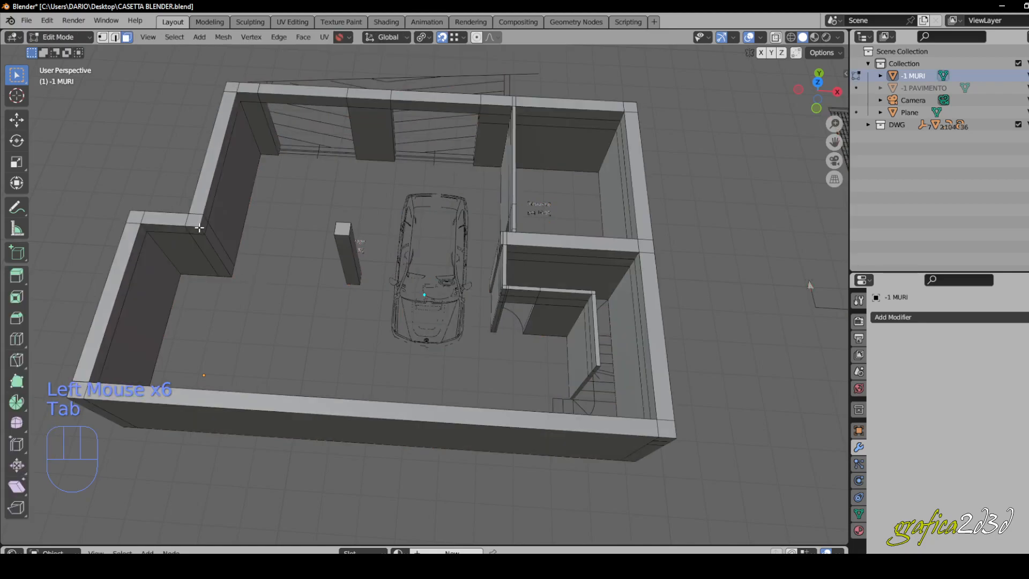
# Try to box-select the free-standing basement pillar and the interior partitions in the solid perspective view.
pyautogui.scroll(-2, 198, 228)
pyautogui.keyDown('shift'); pyautogui.moveTo(248, 230); pyautogui.dragTo(338, 220, button='middle'); pyautogui.keyUp('shift')
pyautogui.moveTo(338, 202); pyautogui.dragTo(396, 268)
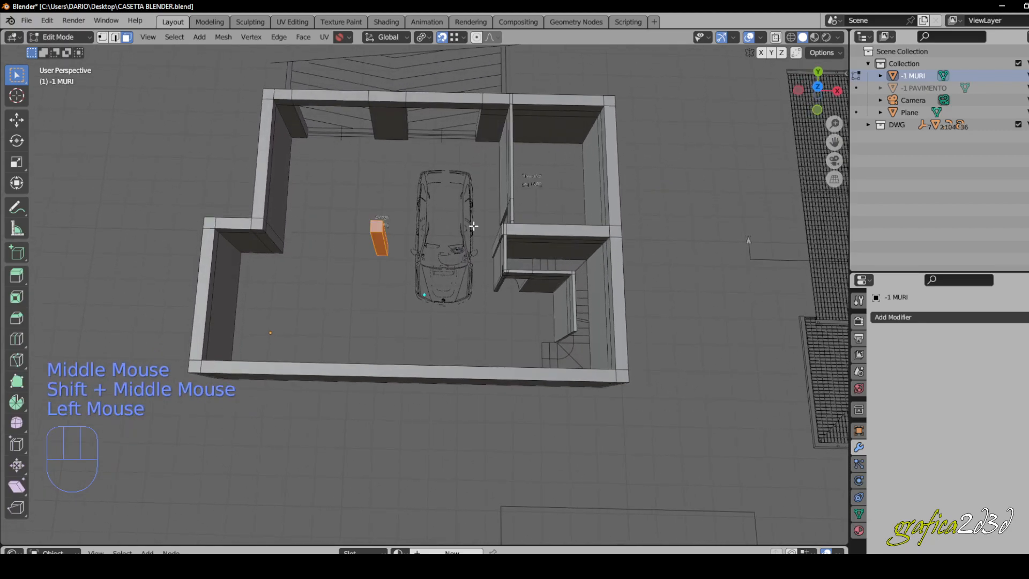
pyautogui.moveTo(471, 225); pyautogui.dragTo(486, 288, button='middle')
pyautogui.scroll(1, 487, 289)
pyautogui.moveTo(427, 166); pyautogui.dragTo(524, 369)
pyautogui.moveTo(494, 309); pyautogui.dragTo(471, 288, button='middle')
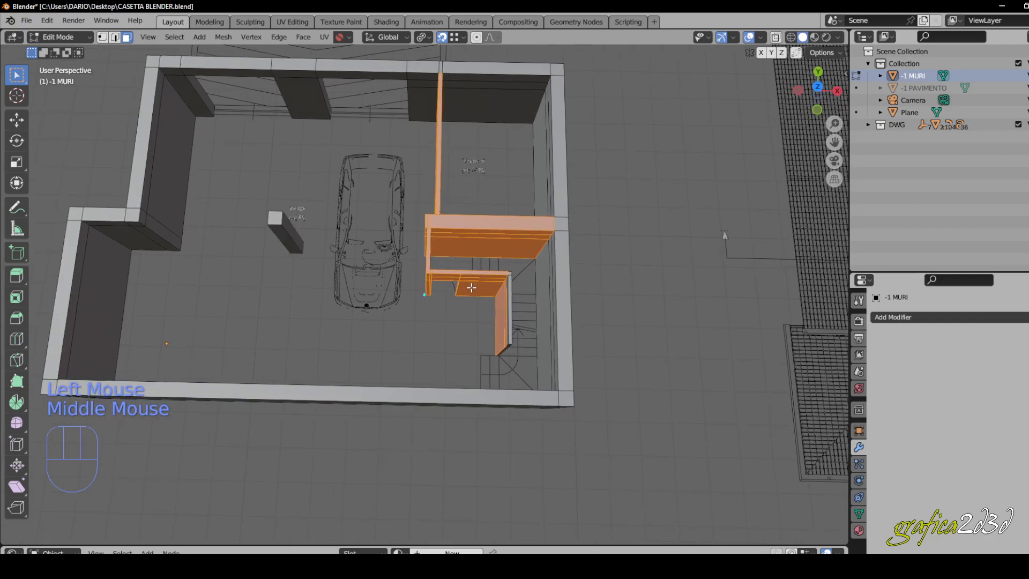
pyautogui.scroll(1, 523, 284)
pyautogui.scroll(1, 491, 262)
pyautogui.moveTo(481, 251); pyautogui.dragTo(492, 381)
pyautogui.moveTo(492, 381); pyautogui.dragTo(524, 396, button='middle')
# Try to select the pillar and the interior partitions together from the top view without see-through display.
pyautogui.press('KP_7')
pyautogui.scroll(-2, 500, 385)
pyautogui.click(270, 273)
pyautogui.scroll(1, 418, 199)
pyautogui.keyDown('shift'); pyautogui.moveTo(418, 200); pyautogui.dragTo(399, 276, button='middle'); pyautogui.keyUp('shift')
pyautogui.keyDown('shift'); pyautogui.moveTo(398, 275); pyautogui.dragTo(562, 534); pyautogui.keyUp('shift')
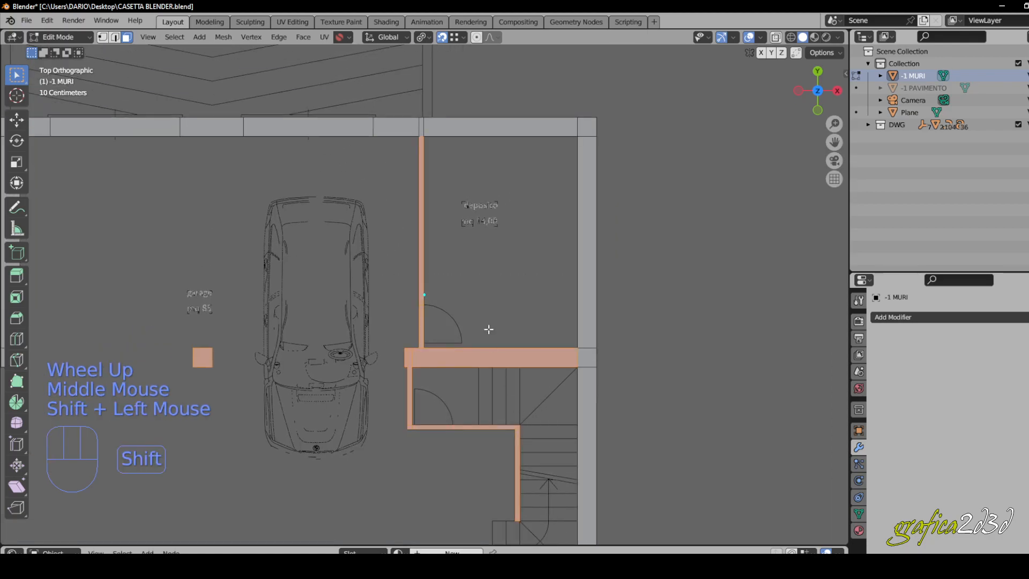
pyautogui.keyDown('shift'); pyautogui.moveTo(492, 345); pyautogui.dragTo(507, 379, button='middle'); pyautogui.keyUp('shift')
# Turn on X-ray and box-select all faces of the free-standing pillar, the interior partitions and the stair walls.
pyautogui.click(775, 37)
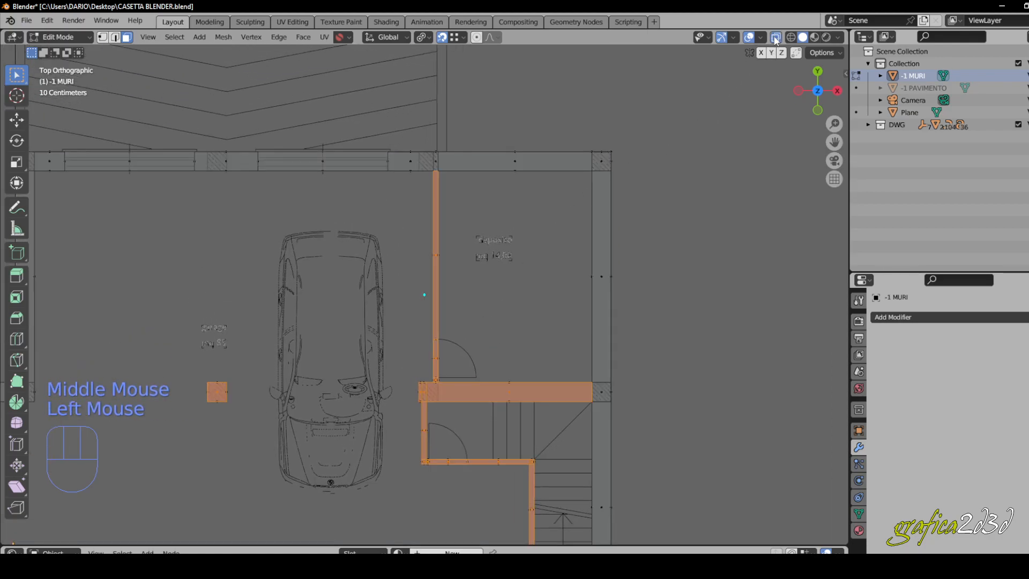
pyautogui.keyDown('shift'); pyautogui.moveTo(398, 306); pyautogui.dragTo(467, 209, button='middle'); pyautogui.keyUp('shift')
pyautogui.moveTo(239, 246); pyautogui.dragTo(329, 323)
pyautogui.keyDown('shift'); pyautogui.moveTo(486, 323); pyautogui.dragTo(484, 322, button='middle'); pyautogui.keyUp('shift')
pyautogui.keyDown('shift'); pyautogui.moveTo(551, 413); pyautogui.dragTo(463, 98); pyautogui.keyUp('shift')
pyautogui.keyDown('shift'); pyautogui.moveTo(508, 227); pyautogui.dragTo(552, 257, button='middle'); pyautogui.keyUp('shift')
pyautogui.scroll(1, 552, 257)
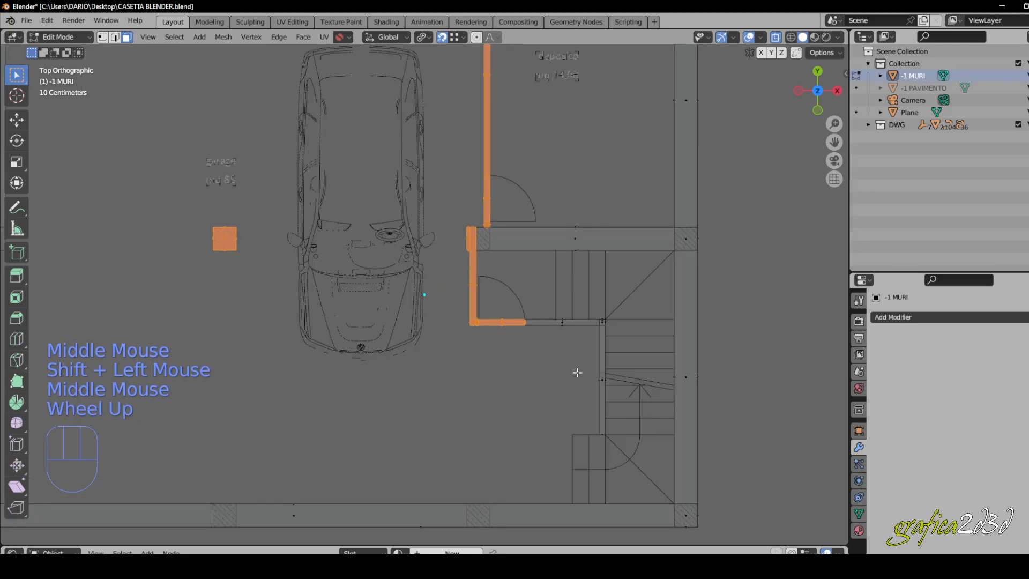
pyautogui.keyDown('shift'); pyautogui.moveTo(442, 197); pyautogui.dragTo(671, 276); pyautogui.keyUp('shift')
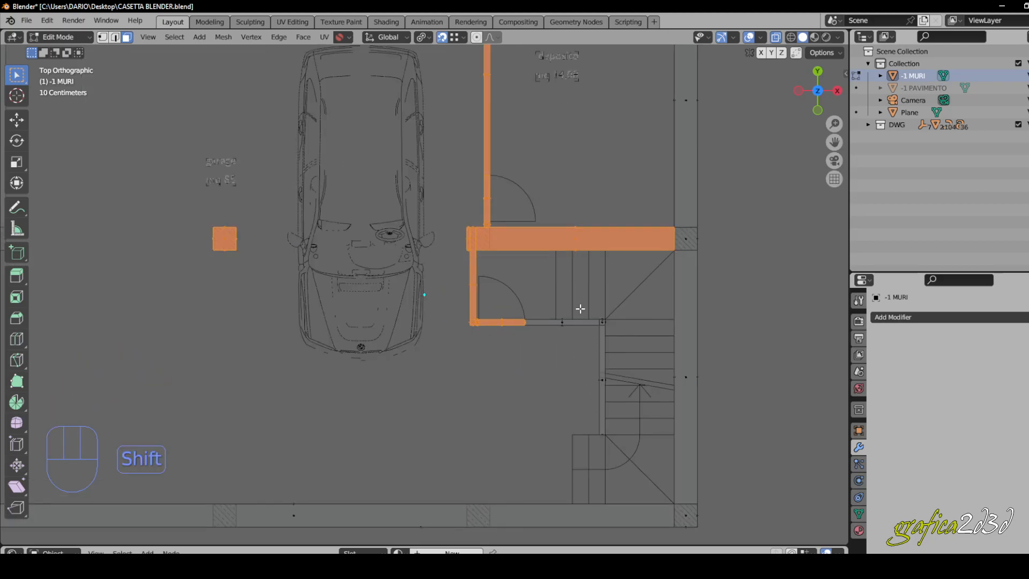
pyautogui.keyDown('shift'); pyautogui.moveTo(499, 269); pyautogui.dragTo(624, 440); pyautogui.keyUp('shift')
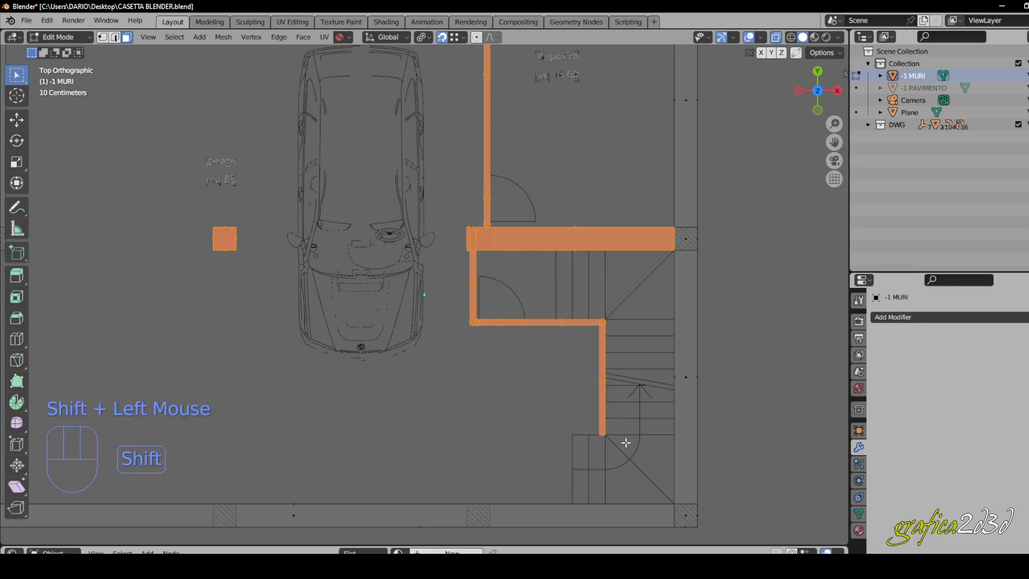
# Separate the selected pillar and partitions from -1 MURI by selection and return to Object Mode.
pyautogui.moveTo(571, 417); pyautogui.dragTo(586, 444, button='middle')
pyautogui.moveTo(535, 293); pyautogui.dragTo(489, 310, button='middle')
pyautogui.scroll(-2, 528, 263)
pyautogui.scroll(-2, 509, 284)
pyautogui.scroll(-2, 489, 310)
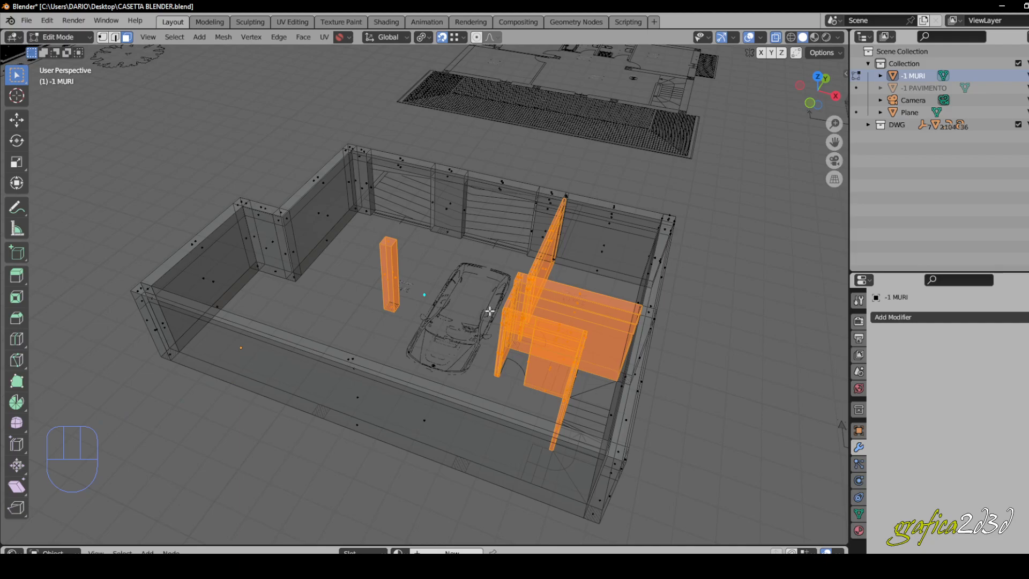
pyautogui.press('p')
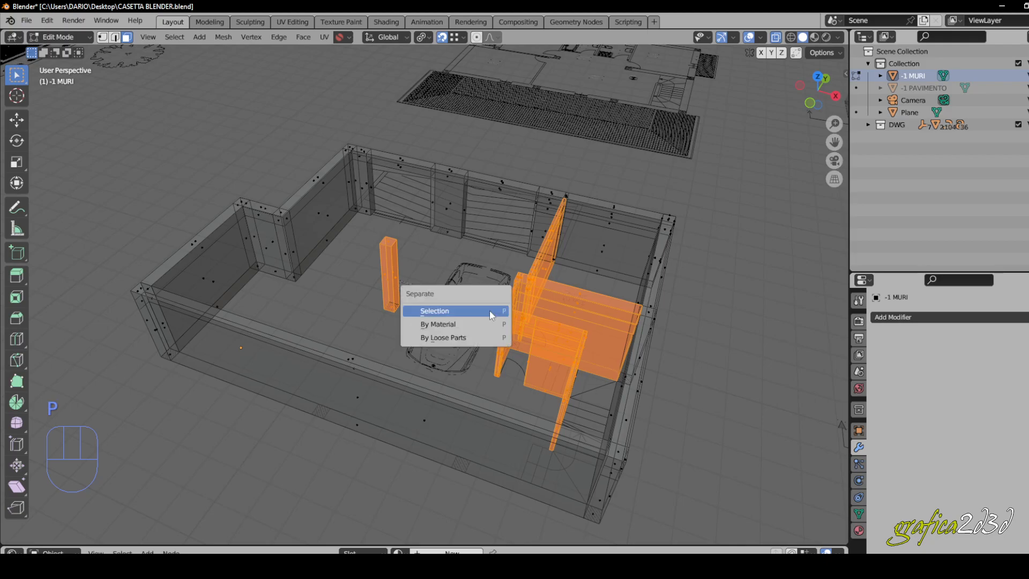
pyautogui.click(444, 313)
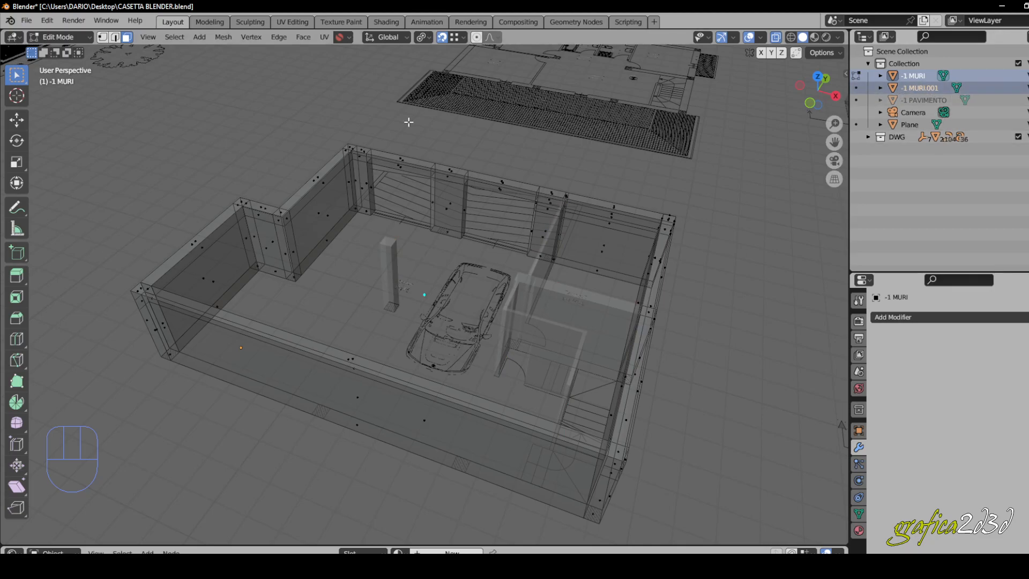
pyautogui.press('Tab')
# Rename the remaining perimeter wall object "-1 MURI ESTERNI".
pyautogui.moveTo(490, 168); pyautogui.dragTo(477, 179, button='middle')
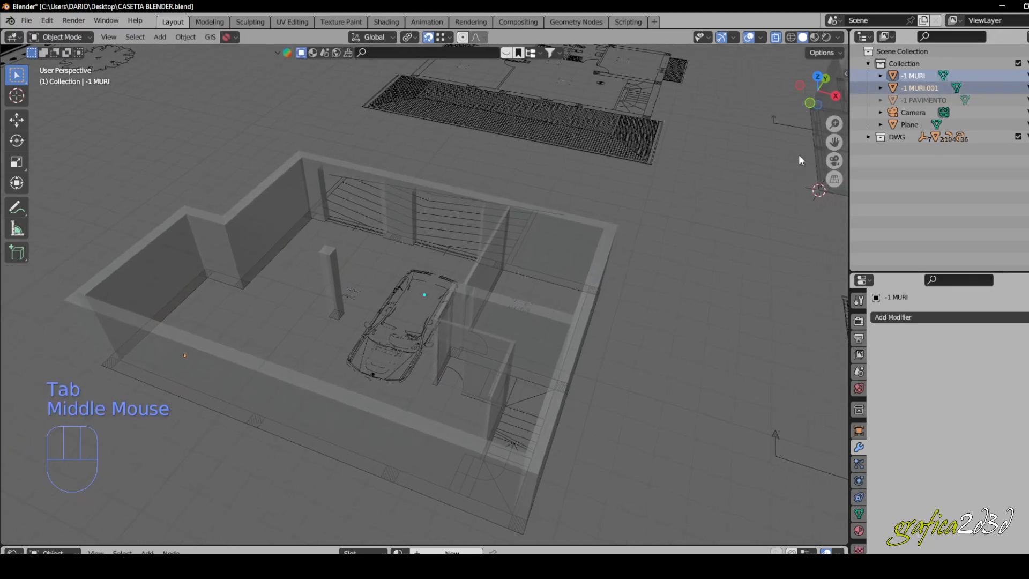
pyautogui.doubleClick(922, 77)
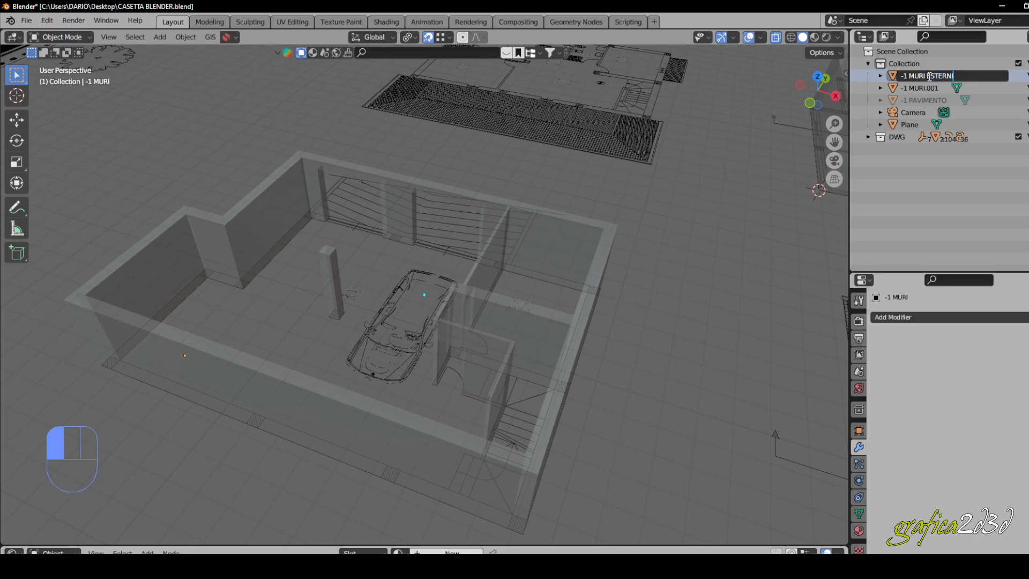
pyautogui.press('Return')
pyautogui.doubleClick(923, 89)
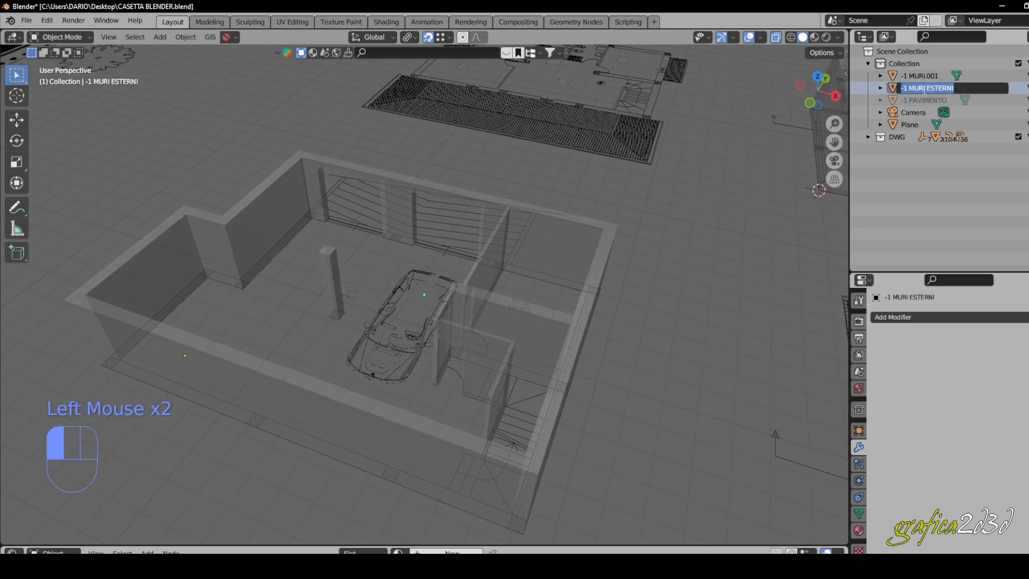
pyautogui.click(930, 88)
# Rename the separated interior wall object "-1 MURI. INTERNI" and turn off X-ray display.
pyautogui.doubleClick(934, 75)
pyautogui.click(939, 75)
pyautogui.moveTo(926, 79); pyautogui.dragTo(926, 79)
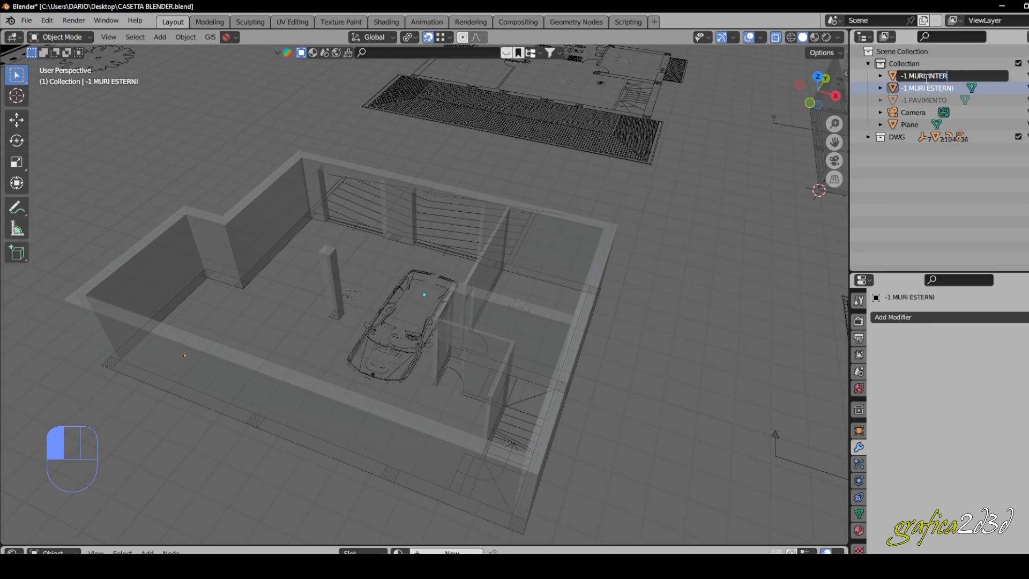
pyautogui.click(705, 305)
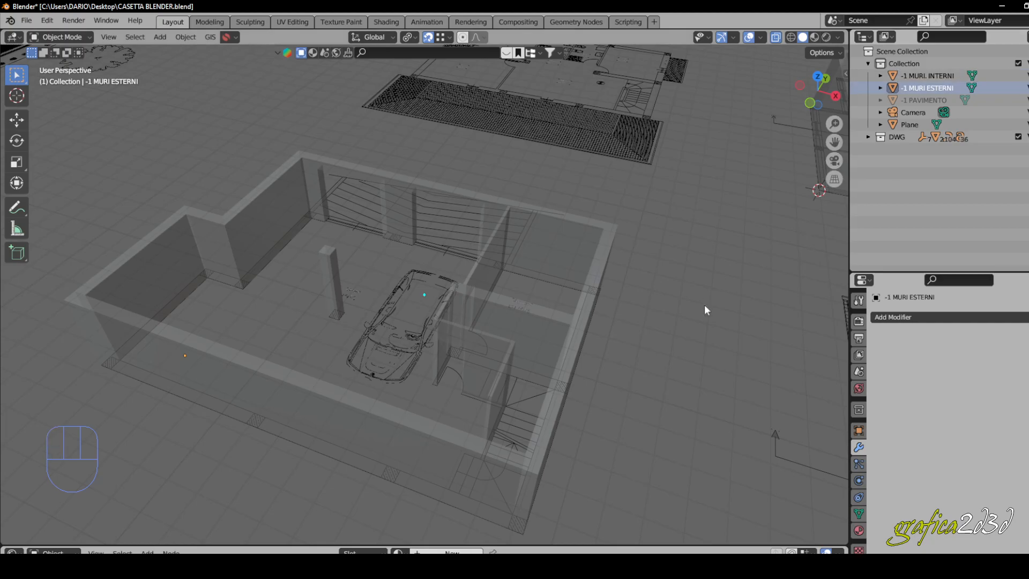
pyautogui.click(771, 38)
# Hide -1 MURI ESTERNI to inspect the pillar and interior partitions on their own, and show it again.
pyautogui.scroll(-2, 558, 298)
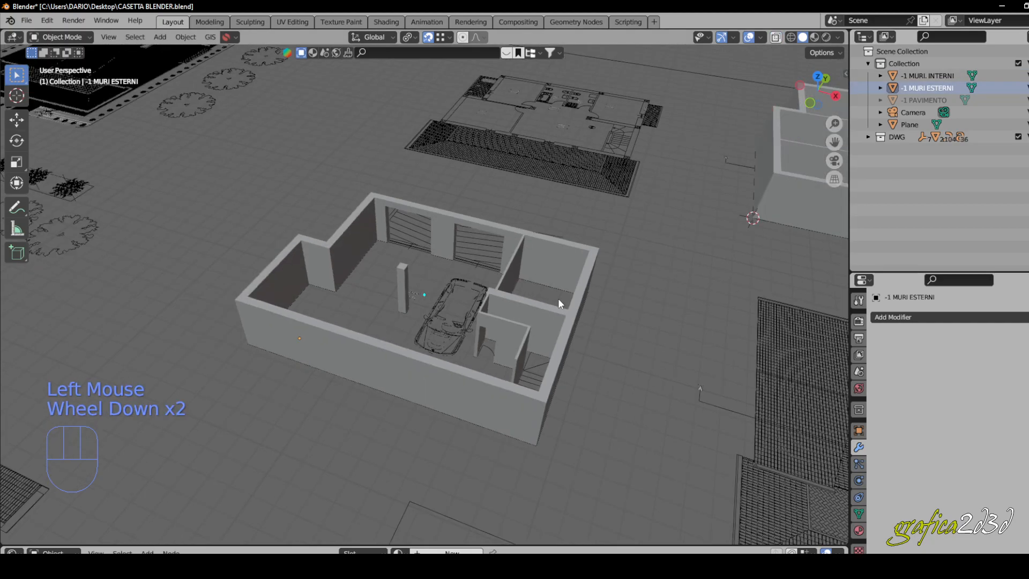
pyautogui.moveTo(558, 298); pyautogui.dragTo(889, 166, button='middle')
pyautogui.click(1025, 88)
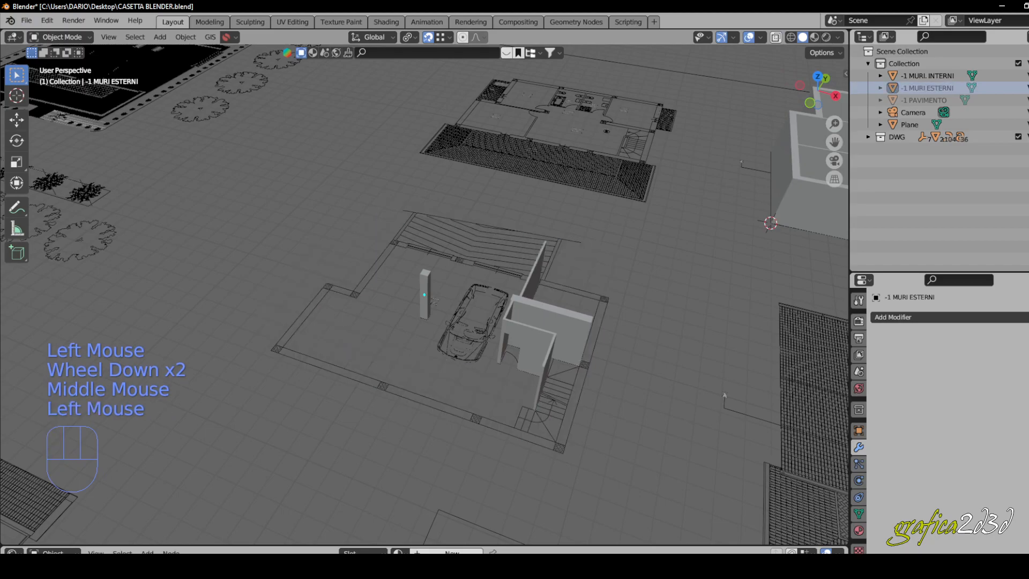
pyautogui.click(1026, 88)
pyautogui.click(1025, 88)
pyautogui.scroll(4, 419, 369)
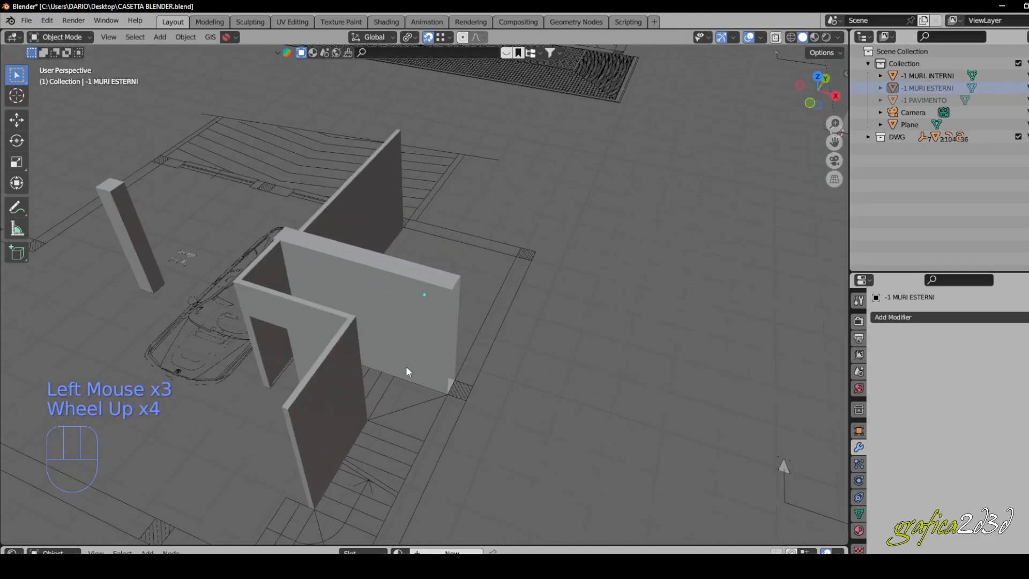
pyautogui.scroll(-2, 359, 351)
pyautogui.moveTo(358, 352); pyautogui.dragTo(393, 279, button='middle')
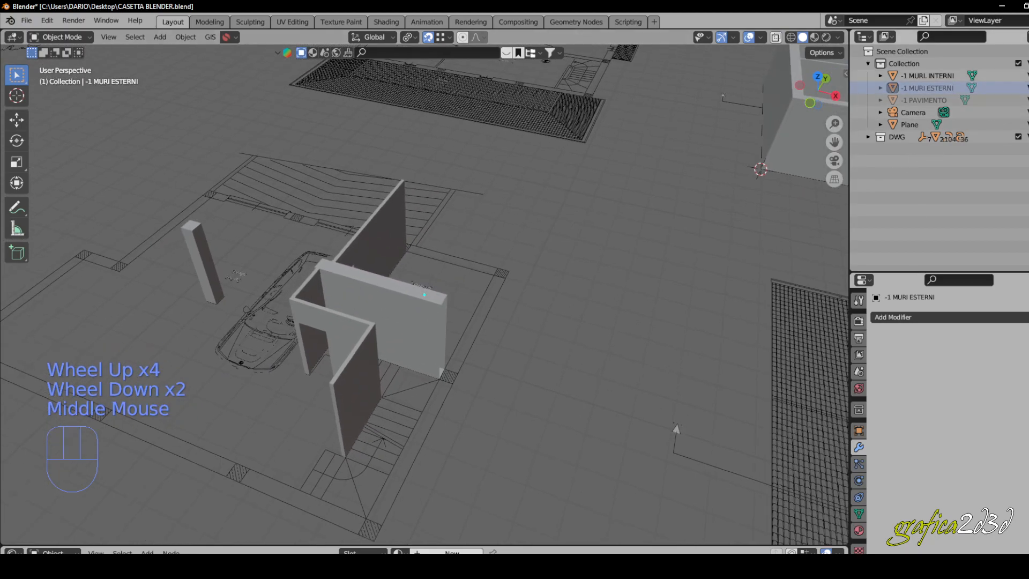
pyautogui.click(1025, 88)
# Select the ground-floor wall object Plane and open it in Edit Mode from the top view near "cucina".
pyautogui.scroll(-3, 369, 275)
pyautogui.moveTo(387, 272); pyautogui.dragTo(420, 327, button='middle')
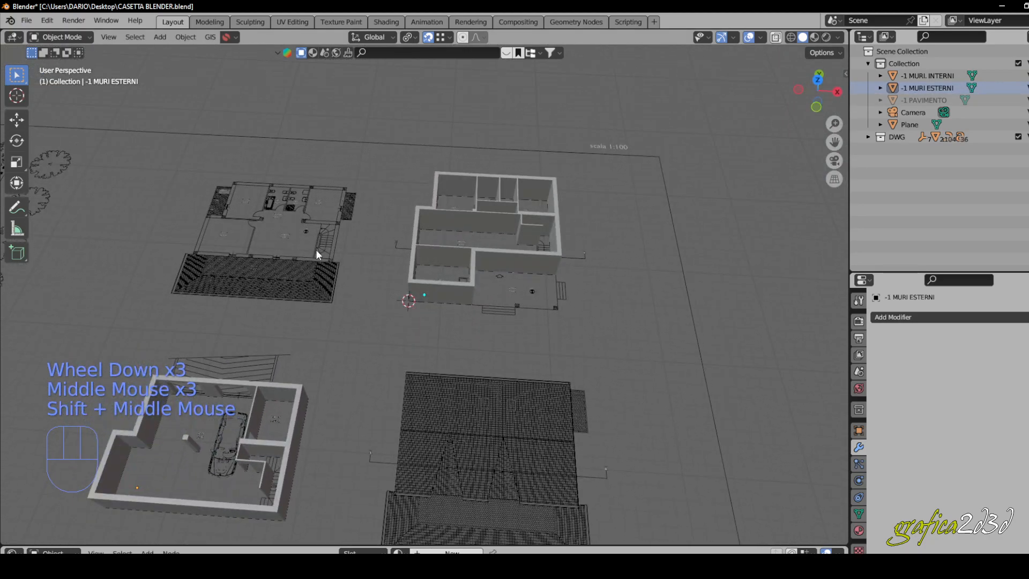
pyautogui.scroll(4, 429, 247)
pyautogui.click(426, 241)
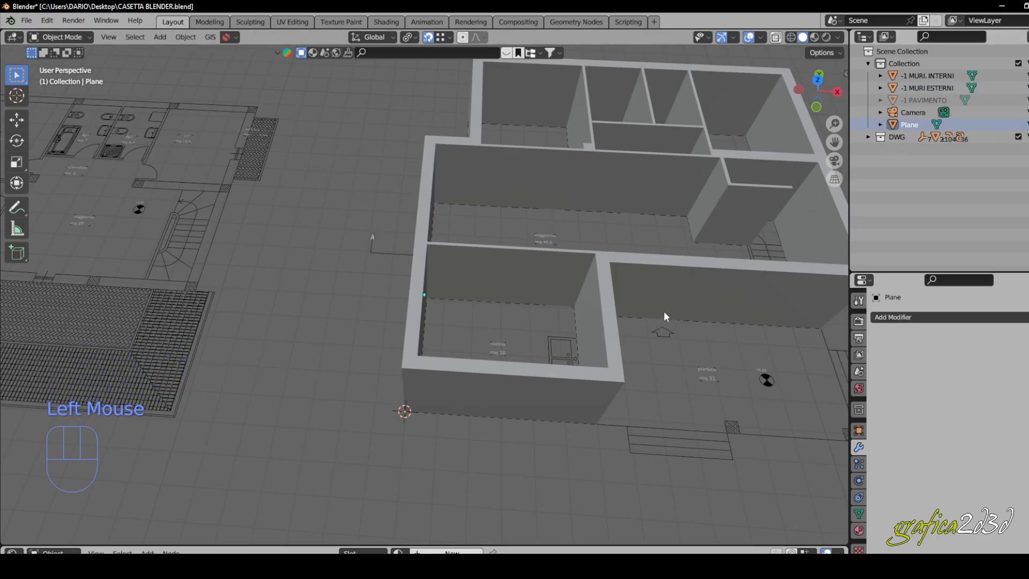
pyautogui.keyDown('shift'); pyautogui.moveTo(663, 314); pyautogui.dragTo(533, 314, button='middle'); pyautogui.keyUp('shift')
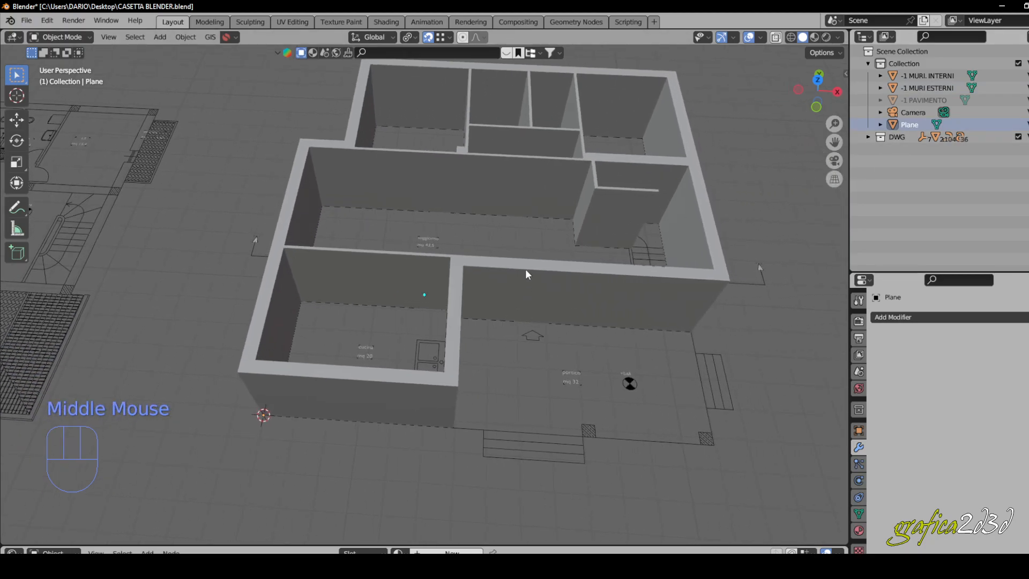
pyautogui.press('KP_7')
pyautogui.keyDown('shift'); pyautogui.moveTo(525, 269); pyautogui.dragTo(483, 288, button='middle'); pyautogui.keyUp('shift')
pyautogui.press('Tab')
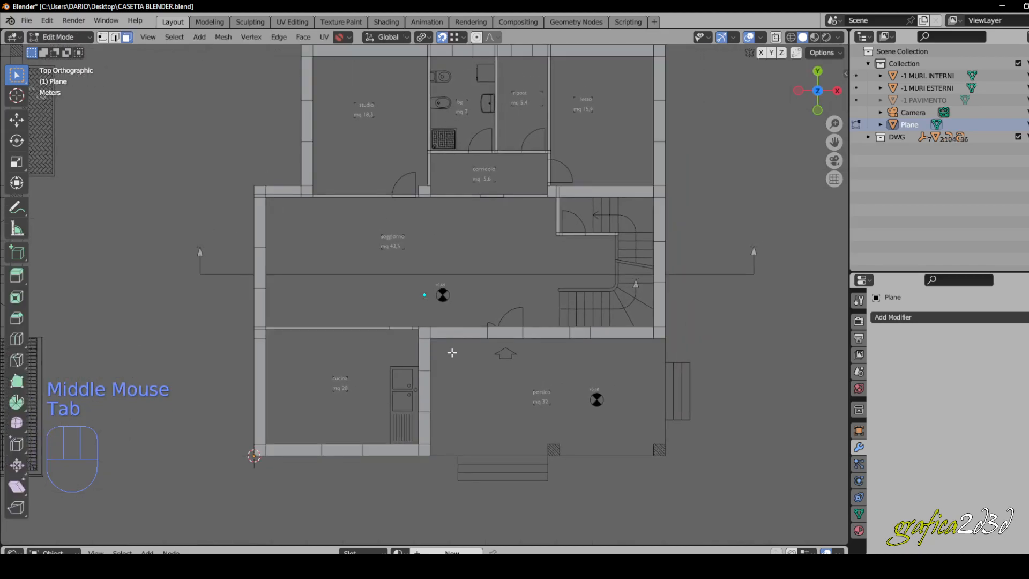
pyautogui.scroll(3, 429, 328)
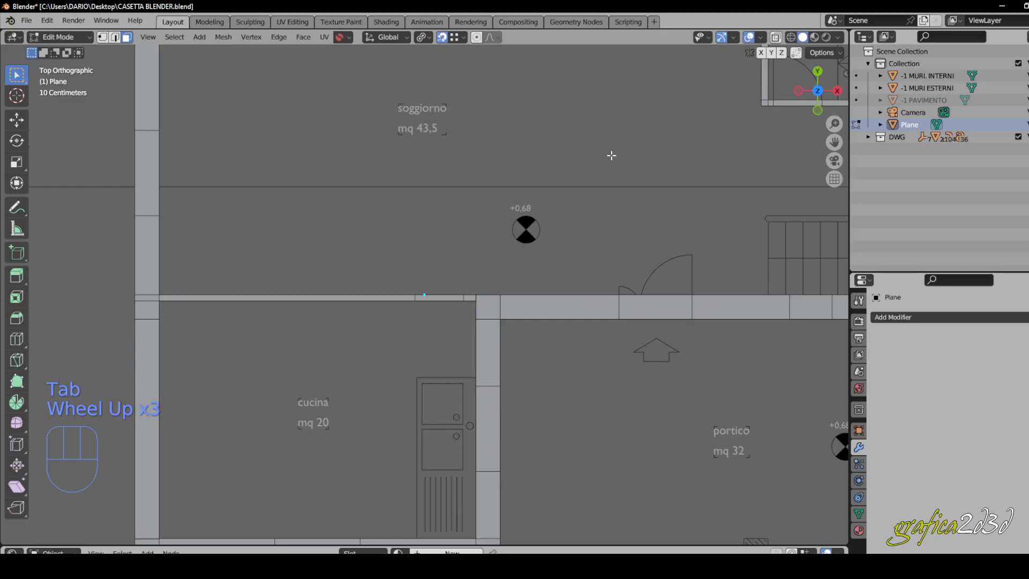
# Switch to wireframe display and box-select the interior partitions beside cucina, around bg and corridoio, and by the stairs.
pyautogui.click(791, 37)
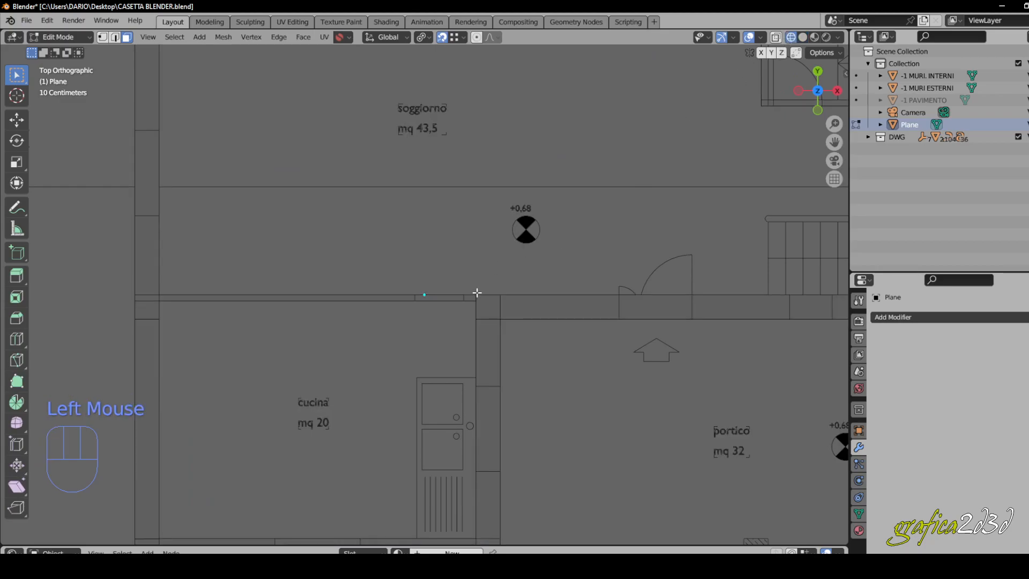
pyautogui.moveTo(466, 309); pyautogui.dragTo(239, 268)
pyautogui.scroll(-2, 250, 271)
pyautogui.keyDown('shift'); pyautogui.moveTo(250, 271); pyautogui.dragTo(393, 340, button='middle'); pyautogui.keyUp('shift')
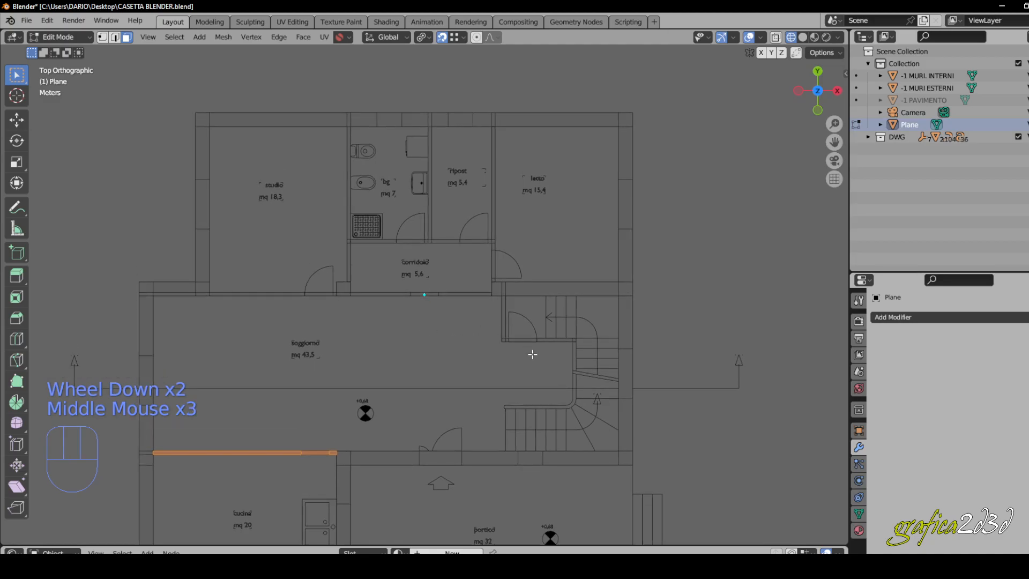
pyautogui.keyDown('shift'); pyautogui.moveTo(589, 420); pyautogui.dragTo(232, 134); pyautogui.keyUp('shift')
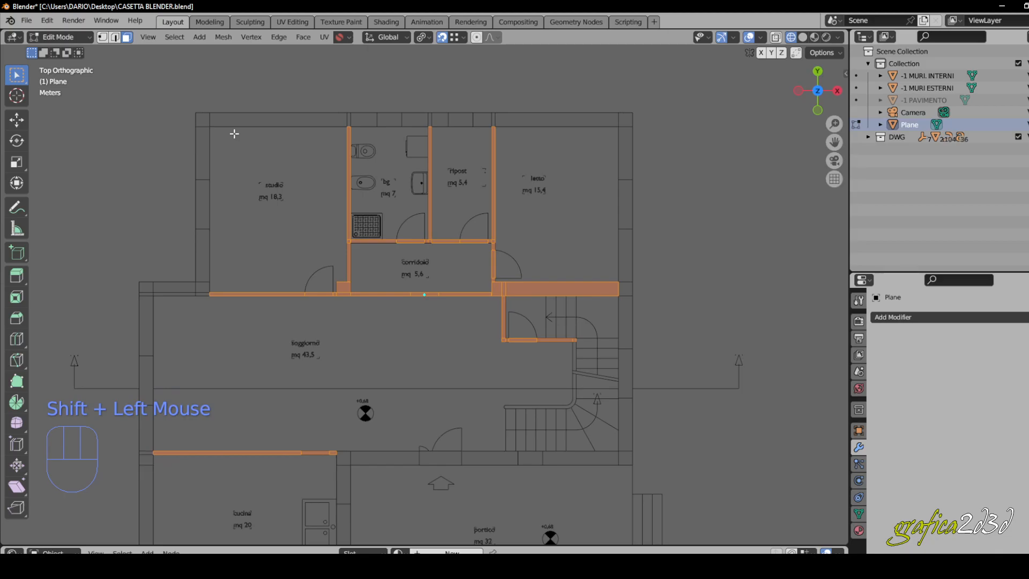
pyautogui.moveTo(472, 312); pyautogui.dragTo(459, 294, button='middle')
pyautogui.keyDown('shift'); pyautogui.moveTo(605, 348); pyautogui.dragTo(259, 149); pyautogui.keyUp('shift')
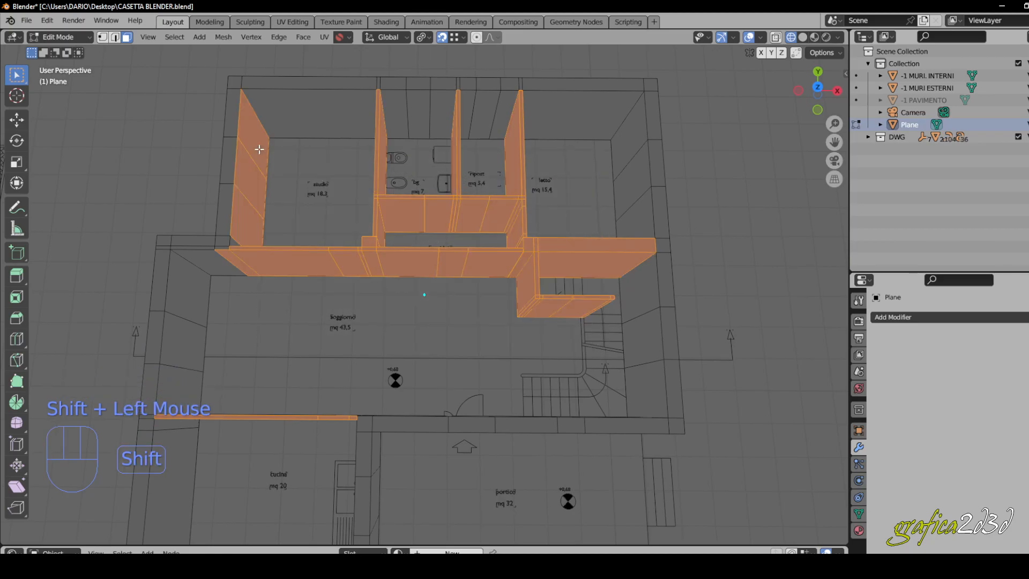
# Try to reselect the interior partitions from a perspective view without the exterior walls, adding the partition beside cucina.
pyautogui.click(298, 177)
pyautogui.moveTo(575, 345); pyautogui.dragTo(321, 164)
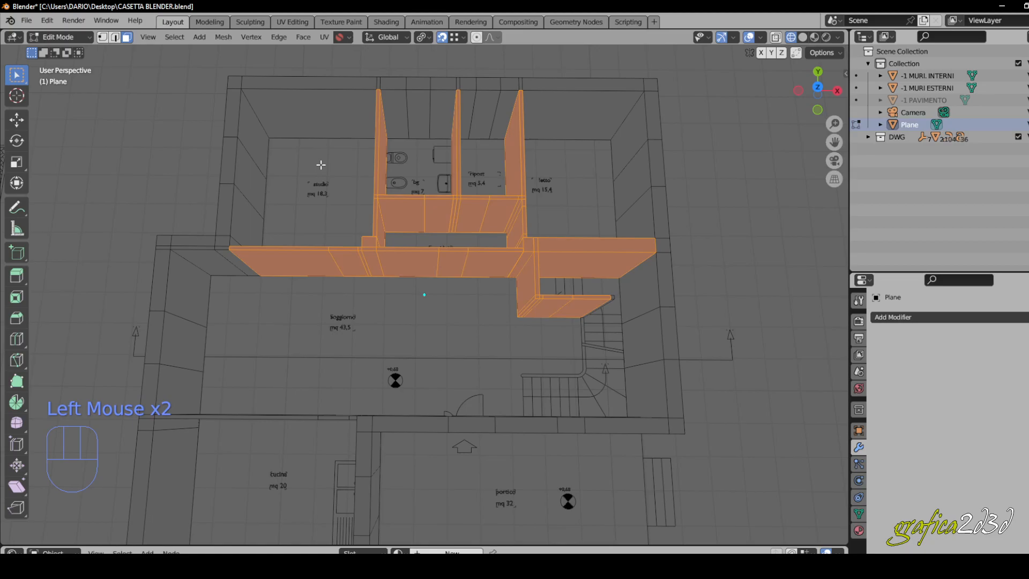
pyautogui.moveTo(321, 166); pyautogui.dragTo(349, 169, button='middle')
pyautogui.keyDown('shift'); pyautogui.moveTo(378, 387); pyautogui.dragTo(274, 319); pyautogui.keyUp('shift')
pyautogui.scroll(7, 388, 363)
pyautogui.keyDown('shift'); pyautogui.moveTo(420, 376); pyautogui.dragTo(353, 231); pyautogui.keyUp('shift')
pyautogui.scroll(-3, 378, 319)
pyautogui.moveTo(378, 319); pyautogui.dragTo(370, 365, button='middle')
pyautogui.scroll(1, 370, 364)
pyautogui.keyDown('shift'); pyautogui.moveTo(370, 365); pyautogui.dragTo(687, 142, button='middle'); pyautogui.keyUp('shift')
pyautogui.scroll(-2, 414, 343)
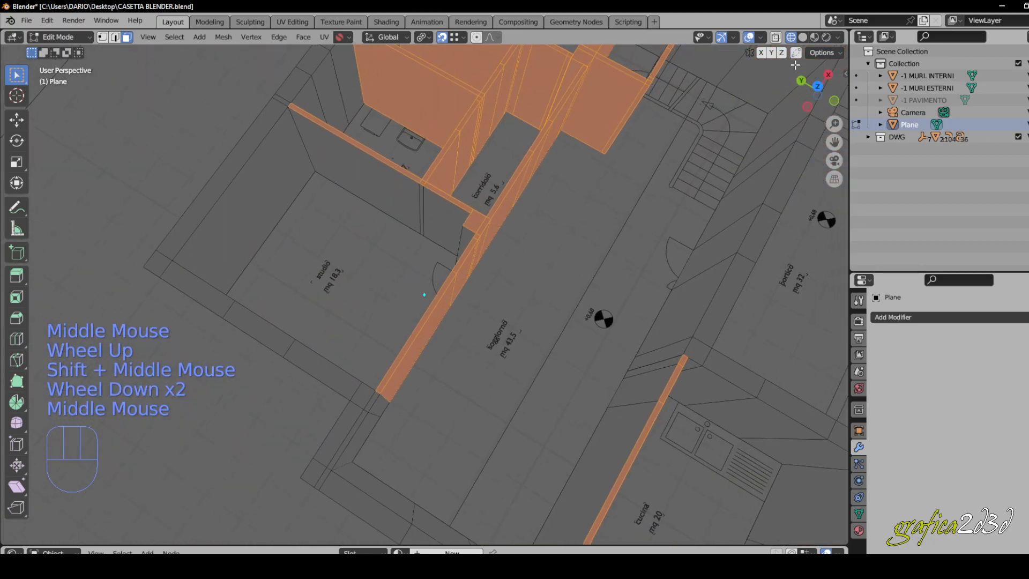
# Turn on X-ray display and box-select the interior walls around bg, corridoio and the stairs from the top view.
pyautogui.click(776, 38)
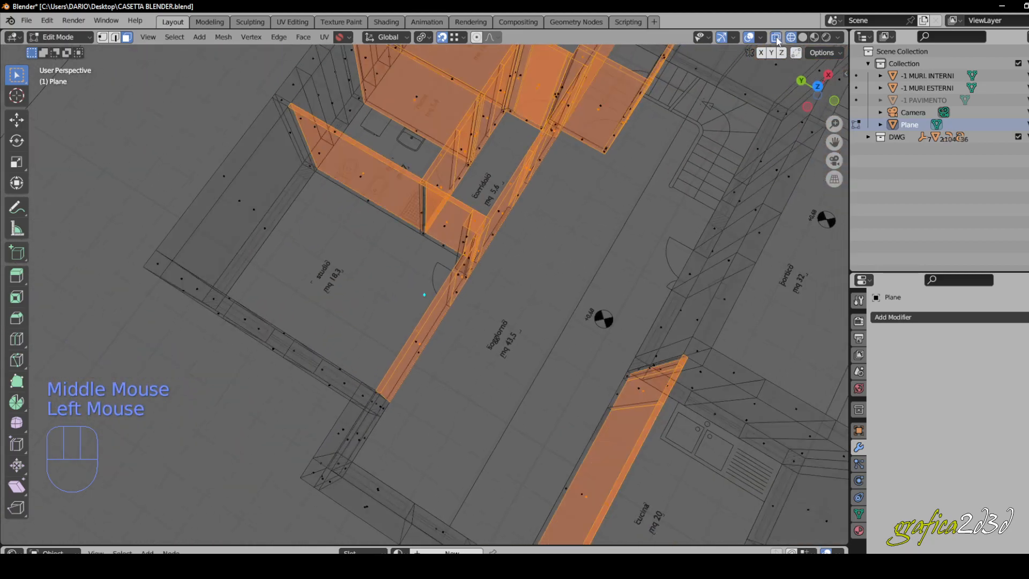
pyautogui.scroll(-2, 567, 271)
pyautogui.moveTo(568, 271); pyautogui.dragTo(523, 301, button='middle')
pyautogui.moveTo(559, 293); pyautogui.dragTo(311, 119)
pyautogui.moveTo(311, 119); pyautogui.dragTo(365, 220, button='middle')
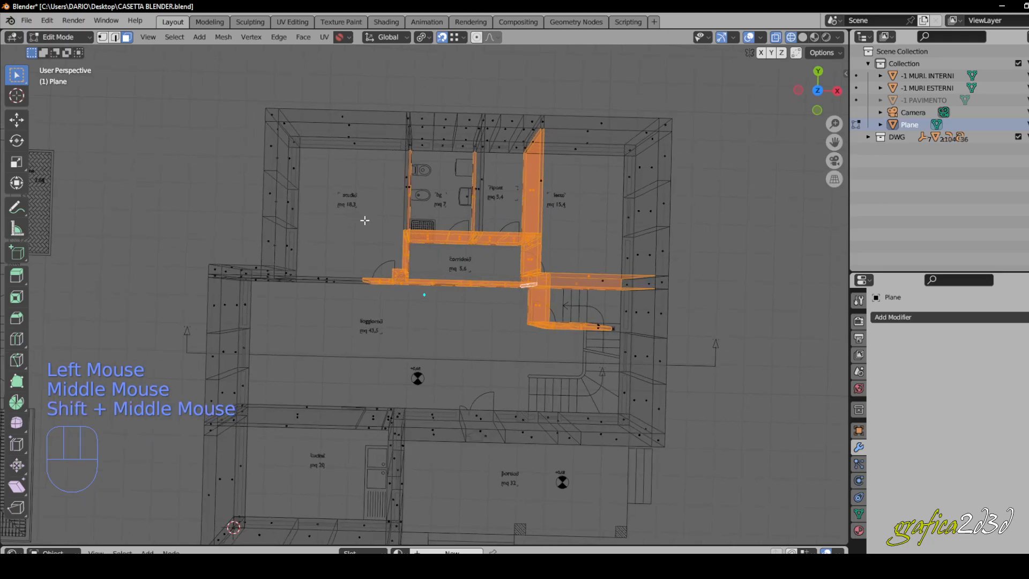
pyautogui.press('KP_7')
pyautogui.moveTo(592, 343); pyautogui.dragTo(308, 160)
# Add the partition between cucina and soggiorno to the selection and check the selected walls in perspective.
pyautogui.scroll(4, 424, 343)
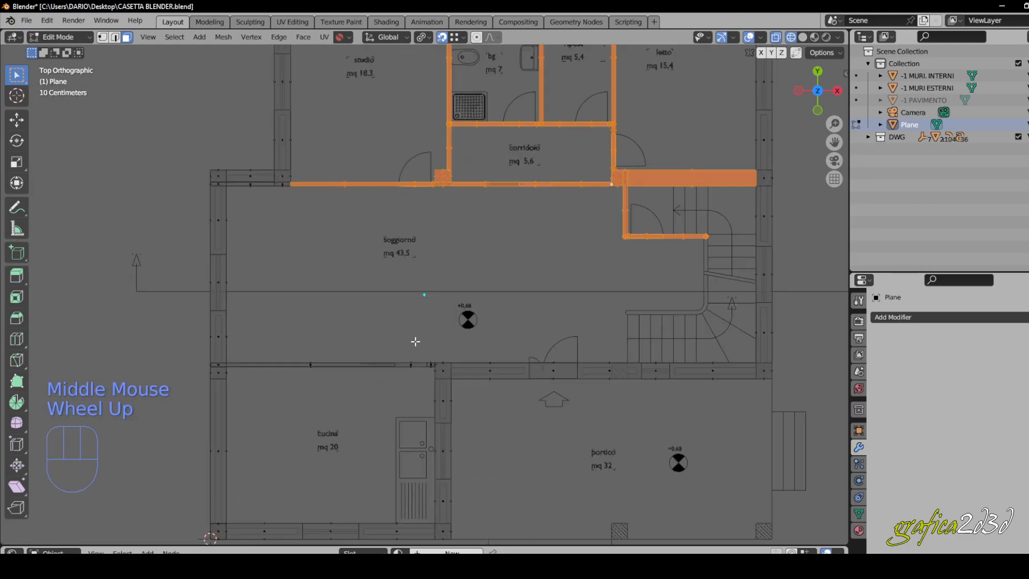
pyautogui.scroll(1, 432, 384)
pyautogui.keyDown('shift'); pyautogui.moveTo(444, 389); pyautogui.dragTo(116, 287); pyautogui.keyUp('shift')
pyautogui.scroll(-1, 225, 303)
pyautogui.moveTo(225, 304); pyautogui.dragTo(333, 260, button='middle')
pyautogui.scroll(-1, 333, 259)
pyautogui.moveTo(328, 294); pyautogui.dragTo(306, 365, button='middle')
pyautogui.keyDown('shift'); pyautogui.moveTo(352, 419); pyautogui.dragTo(384, 387, button='middle'); pyautogui.keyUp('shift')
pyautogui.moveTo(466, 236); pyautogui.dragTo(394, 310, button='middle')
pyautogui.scroll(-1, 424, 354)
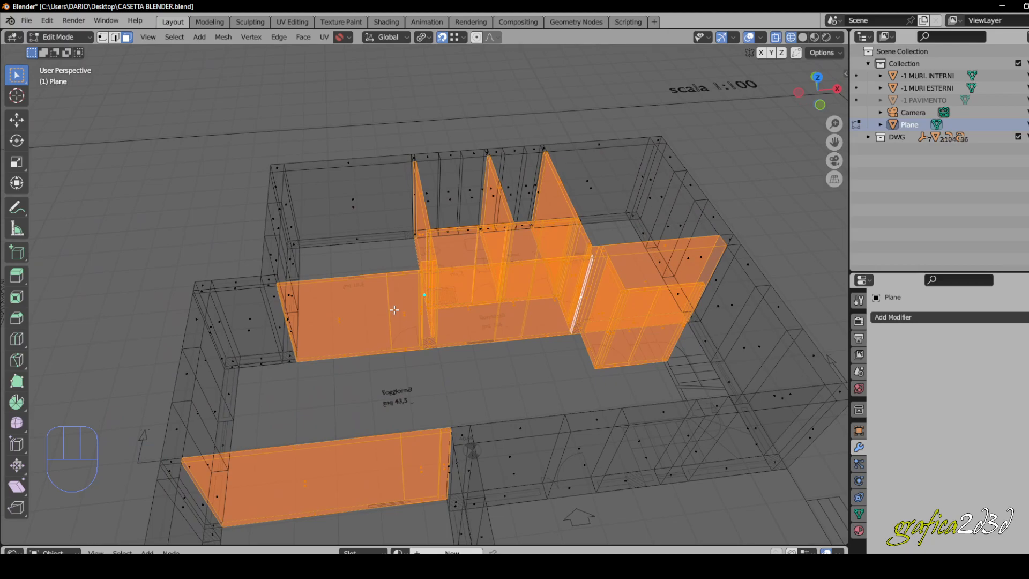
# Separate the selected interior walls into their own object, then return to Object Mode with solid display.
pyautogui.click(395, 312)
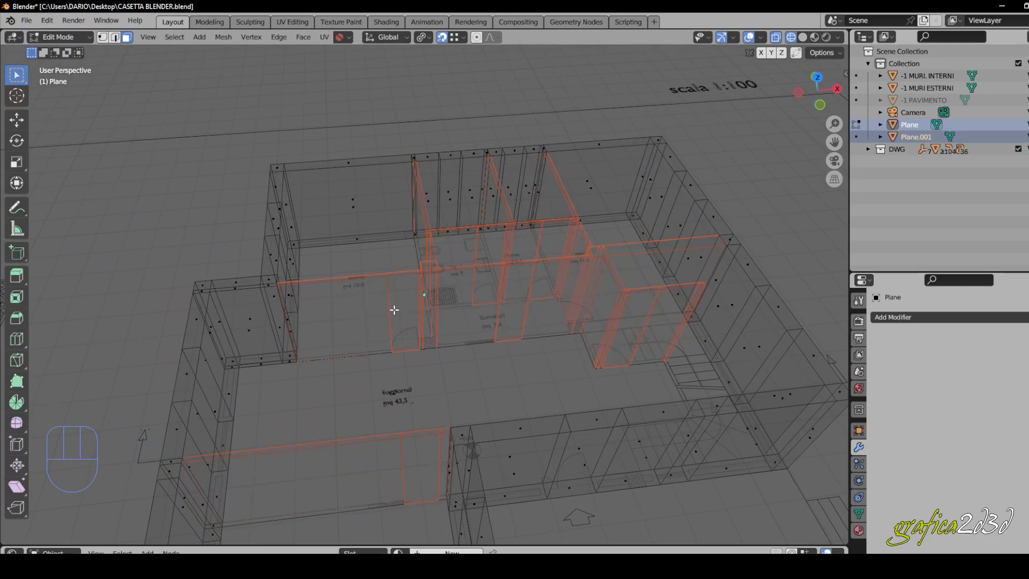
pyautogui.press('Tab')
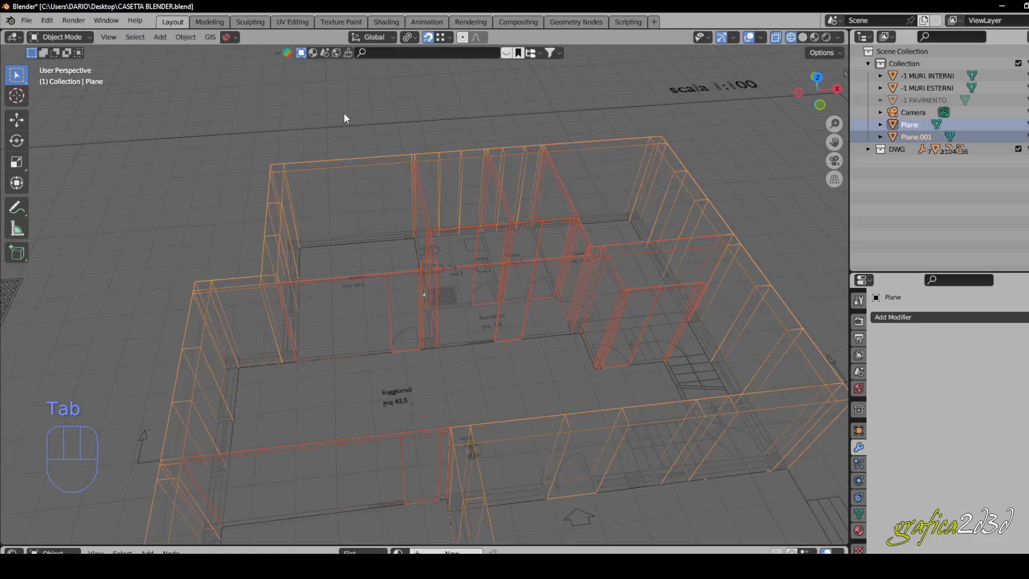
pyautogui.click(802, 37)
pyautogui.click(435, 132)
# Rename the ground-floor exterior wall object "0 MURI ESTERNI".
pyautogui.click(382, 168)
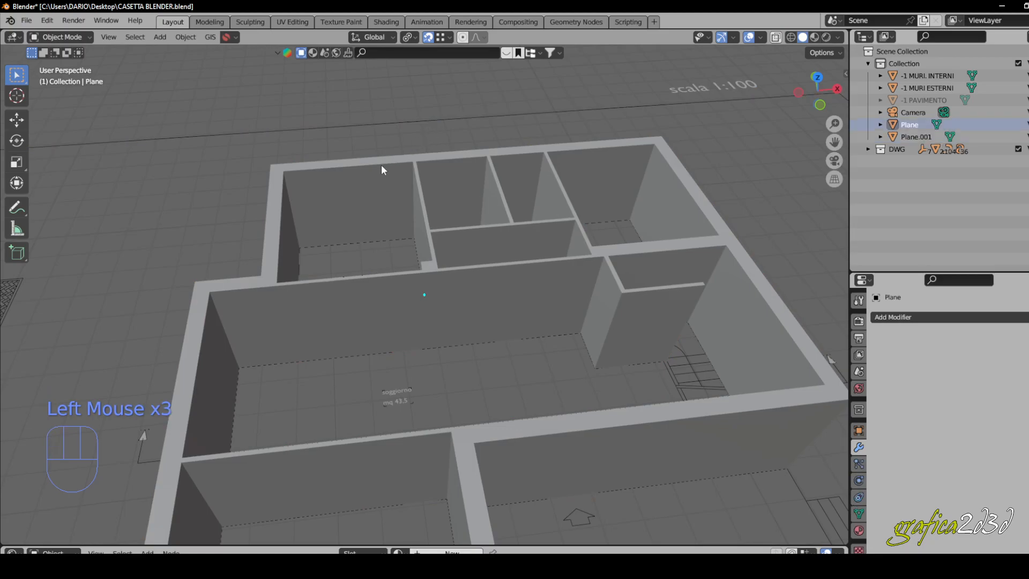
pyautogui.doubleClick(918, 125)
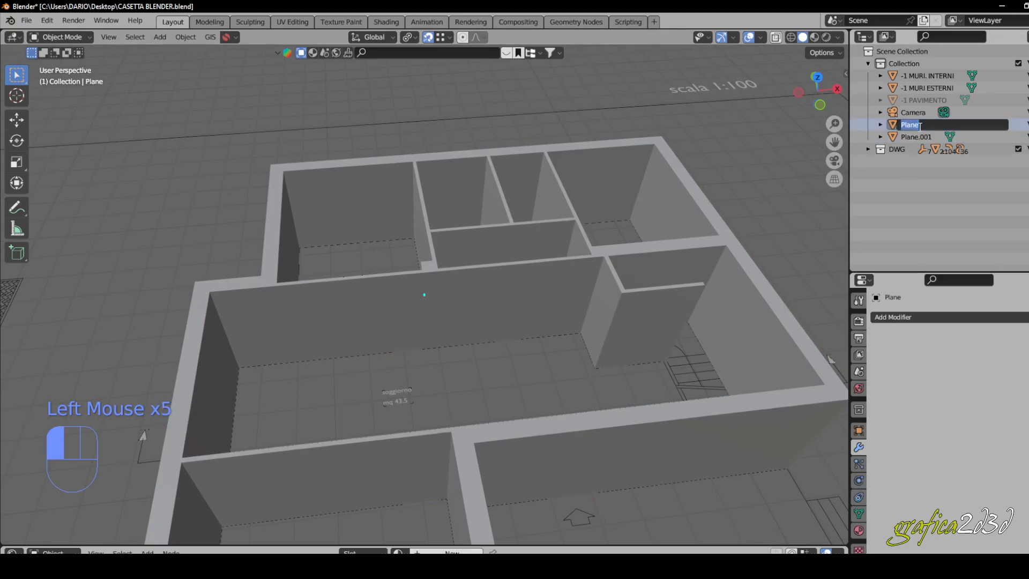
pyautogui.press('BackSpace')
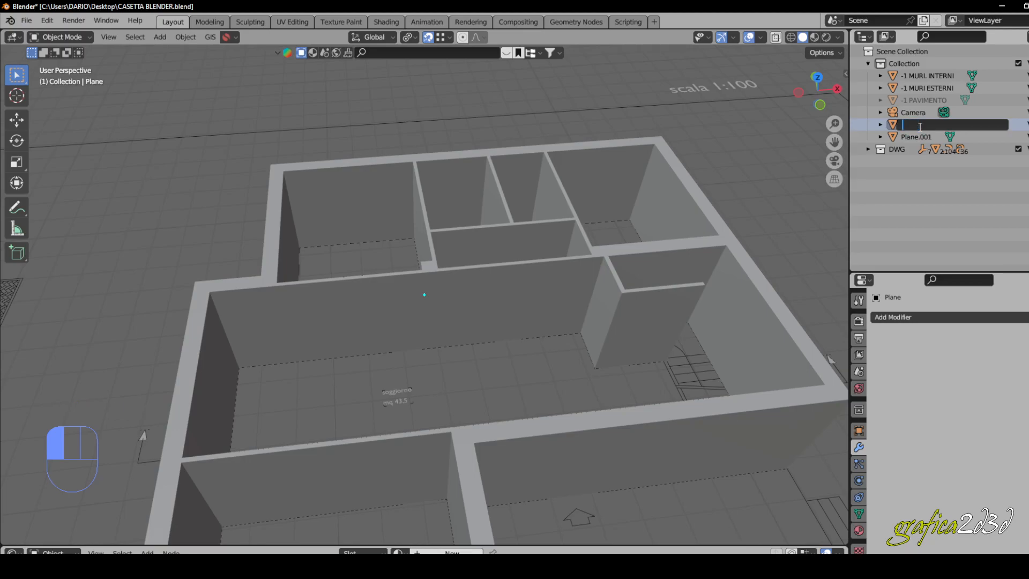
pyautogui.write('0 MURI ESTERNI')
pyautogui.click(923, 179)
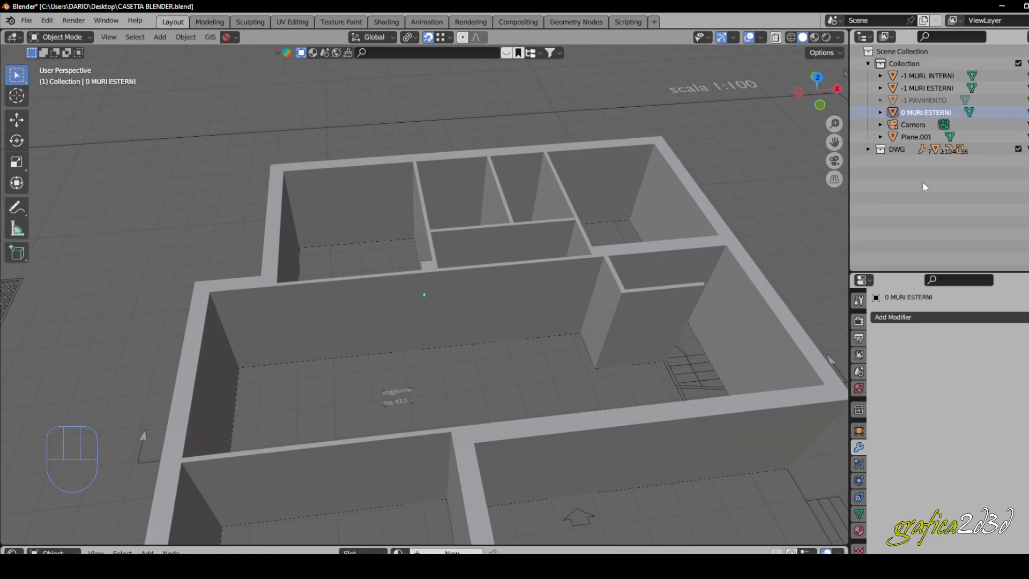
# Rename the separated ground-floor interior wall object "0 MURI INTERNI".
pyautogui.doubleClick(922, 137)
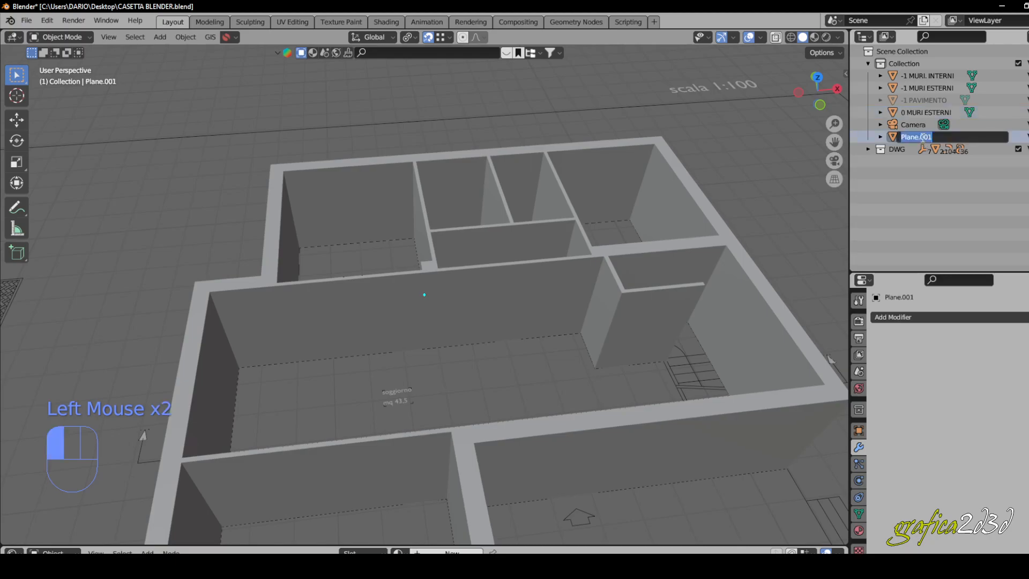
pyautogui.write('0 MURI INTERNI')
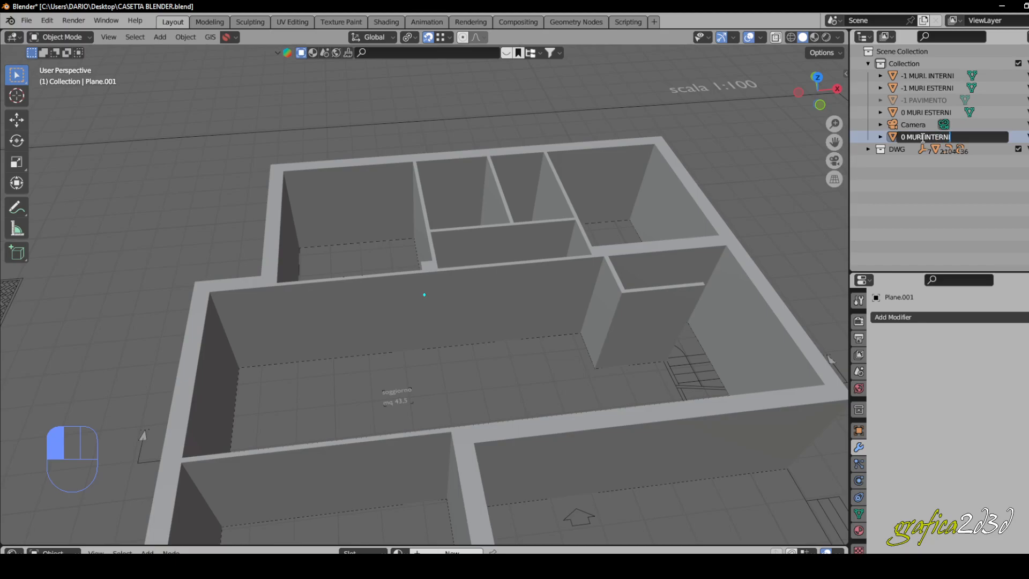
pyautogui.click(930, 177)
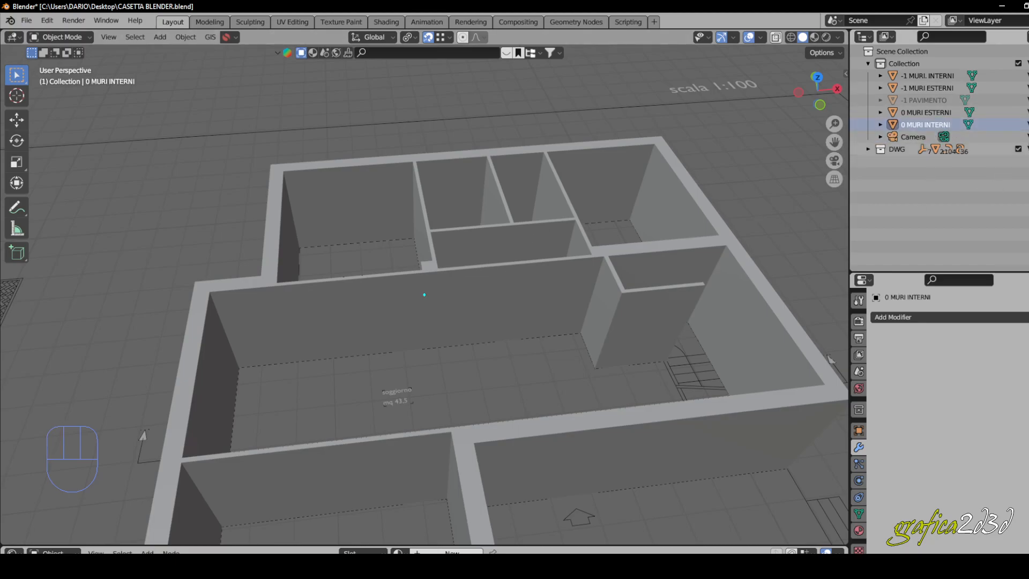
# Toggle the visibility of 0 MURI INTERNI to check its separation from the exterior walls, leaving it shown.
pyautogui.click(1027, 124)
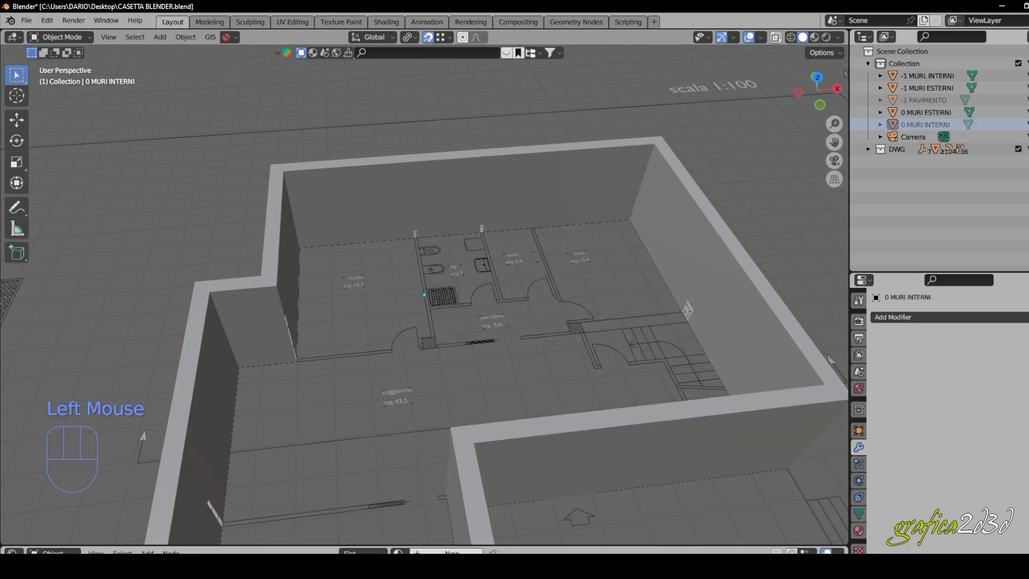
pyautogui.click(1027, 125)
pyautogui.click(1026, 125)
pyautogui.click(1027, 124)
pyautogui.moveTo(626, 278); pyautogui.dragTo(577, 269, button='middle')
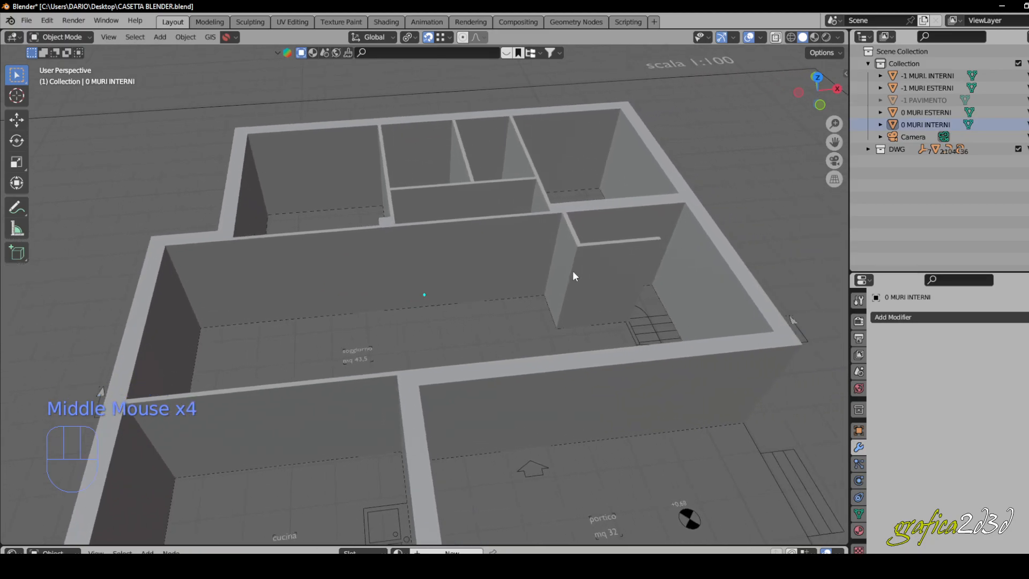
# Examine the ground-floor exterior and interior walls from several angles, including the cucina partition and the portico side.
pyautogui.scroll(-2, 432, 332)
pyautogui.moveTo(467, 313); pyautogui.dragTo(402, 301, button='middle')
pyautogui.scroll(2, 283, 269)
pyautogui.scroll(1, 281, 263)
pyautogui.moveTo(281, 262); pyautogui.dragTo(307, 306, button='middle')
pyautogui.click(349, 283)
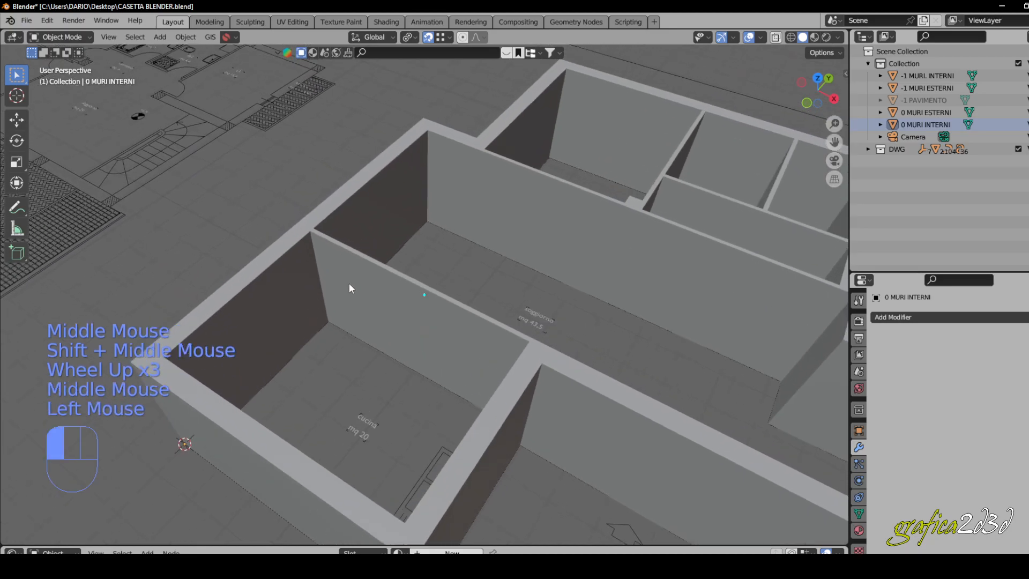
pyautogui.click(458, 269)
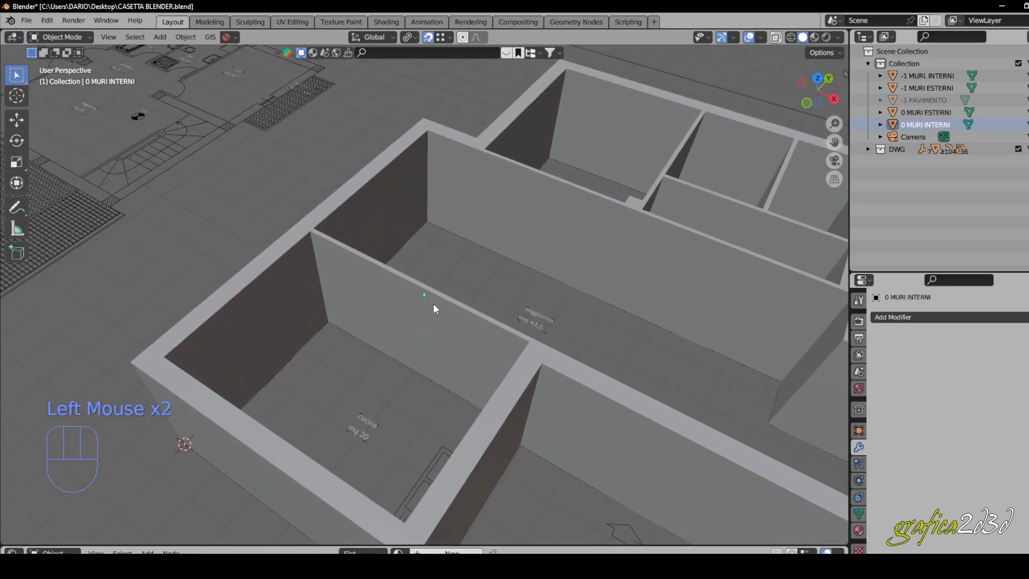
pyautogui.scroll(-2, 425, 262)
pyautogui.moveTo(425, 262); pyautogui.dragTo(394, 237, button='middle')
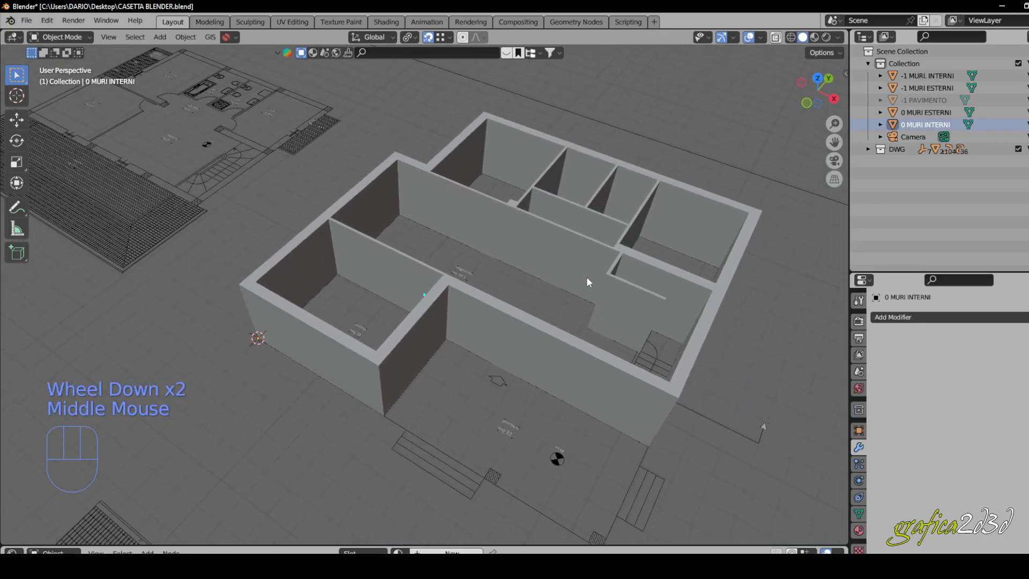
pyautogui.click(771, 234)
pyautogui.moveTo(693, 234); pyautogui.dragTo(472, 300, button='middle')
pyautogui.scroll(1, 474, 269)
pyautogui.scroll(-1, 473, 272)
pyautogui.keyDown('shift'); pyautogui.scroll(1, 473, 300); pyautogui.keyUp('shift')
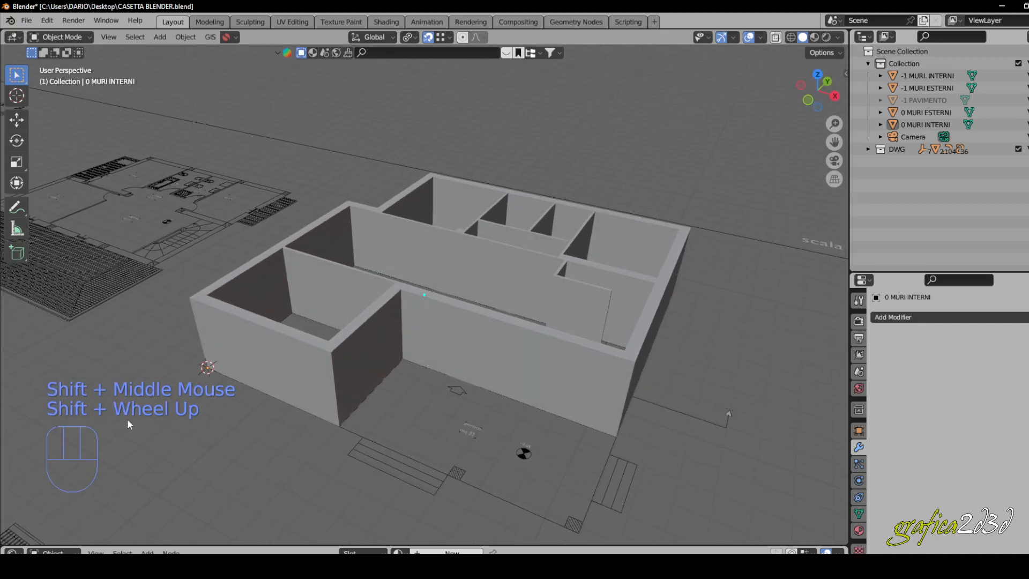